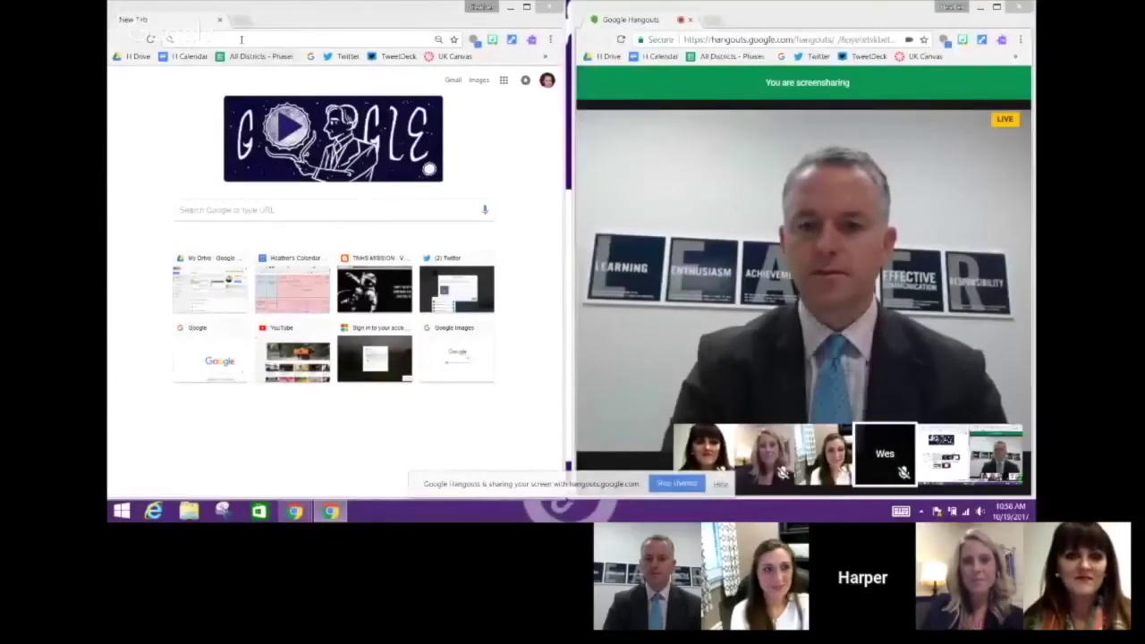
left_click(242, 41)
type("www.blogger.com")
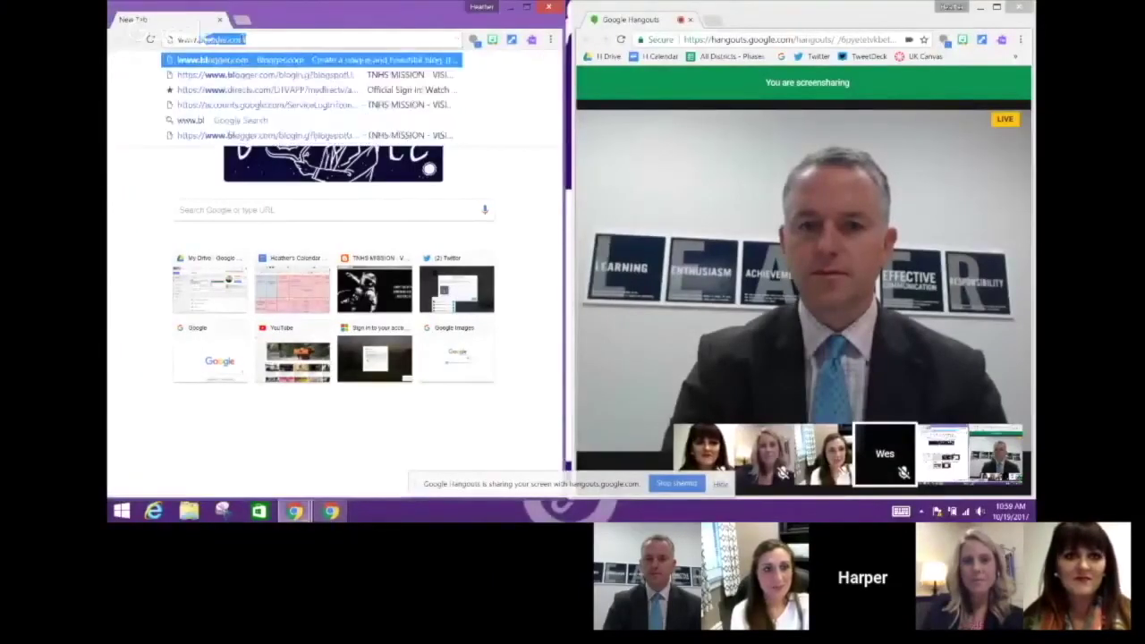
key("Return")
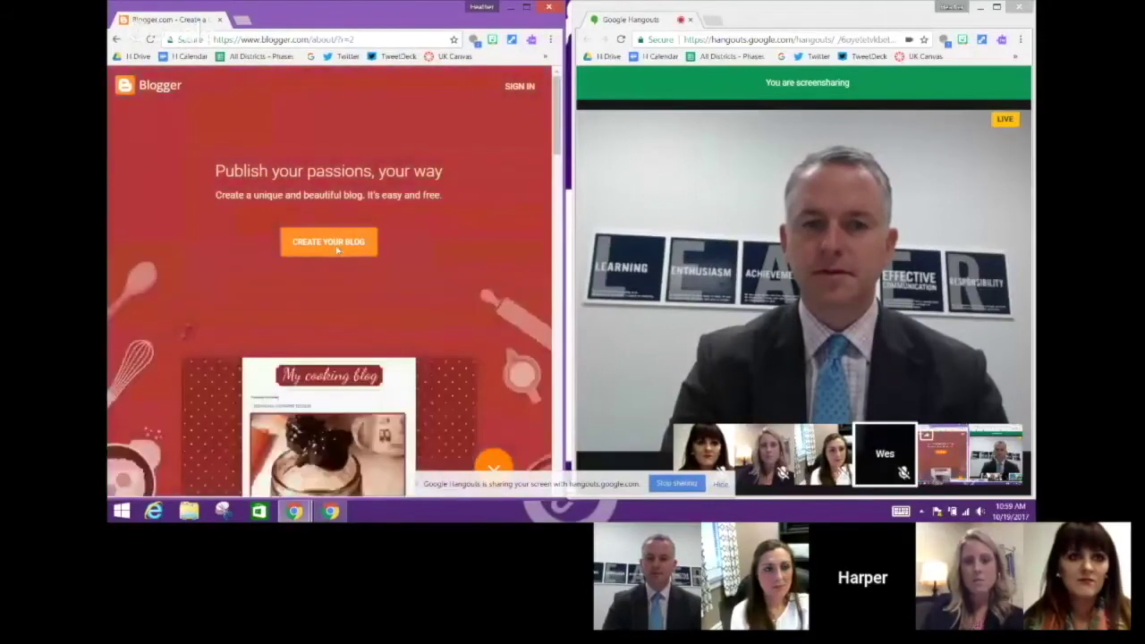
left_click(338, 251)
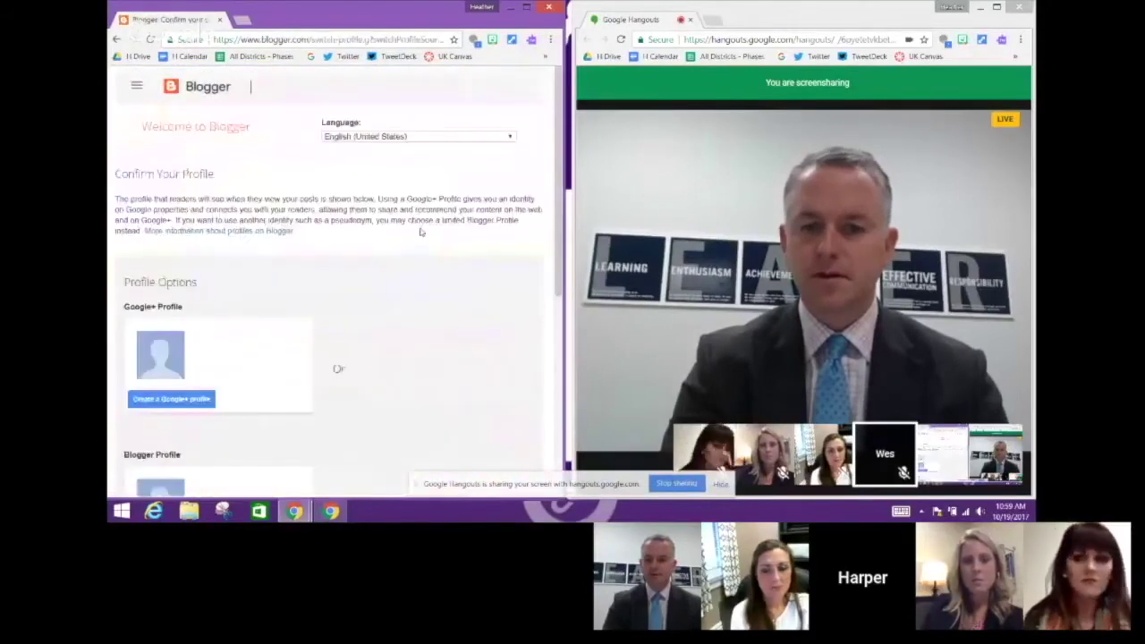
Choose a limited Blogger profile, enter the user's display name, and continue to Blogger
scroll(556, 205, "down", 3)
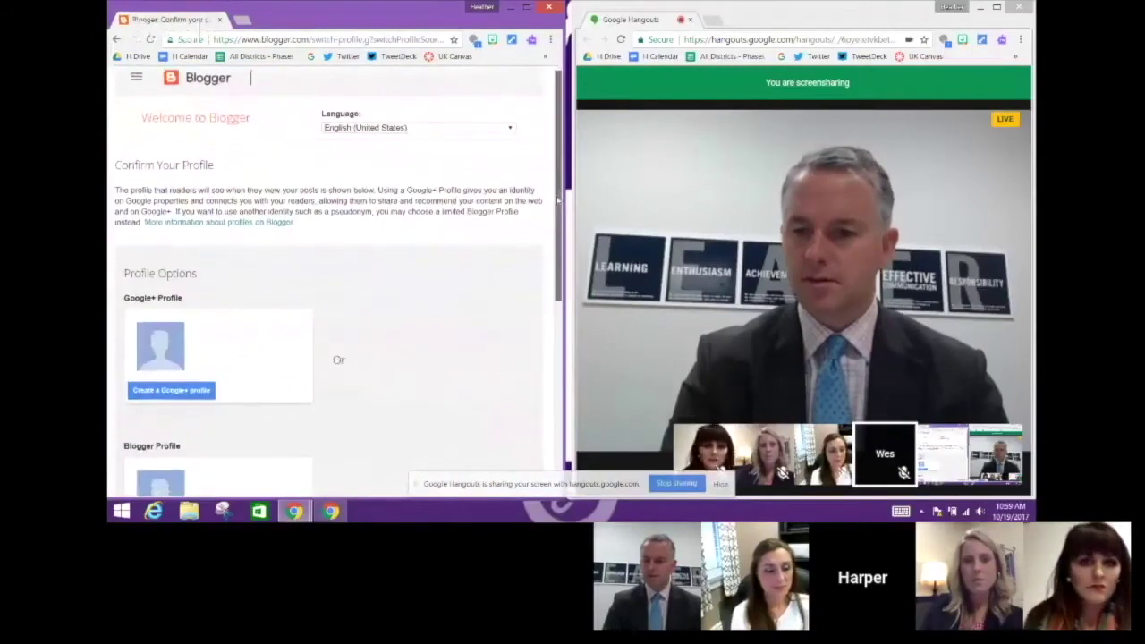
left_click_drag(553, 220, 548, 279)
scroll(544, 279, "down", 2)
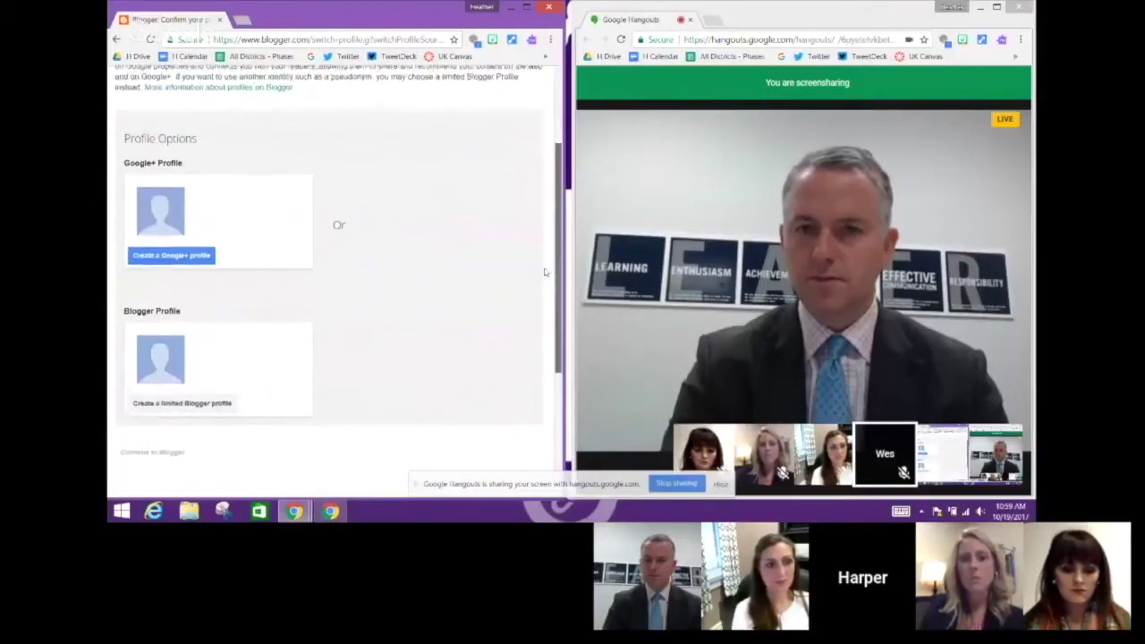
scroll(541, 287, "down", 2)
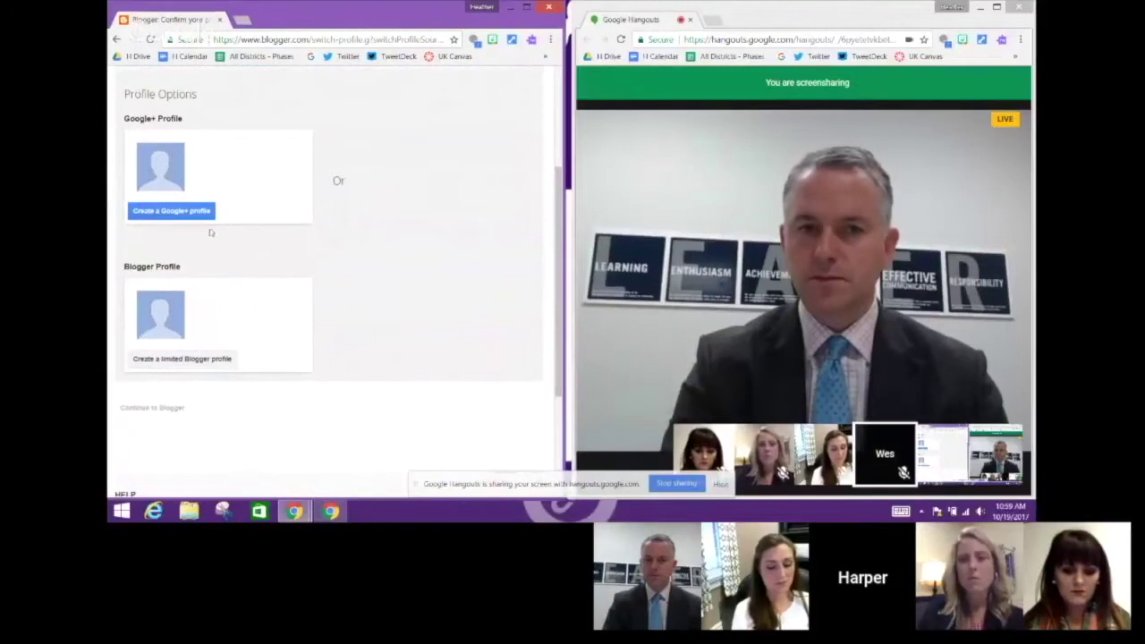
left_click(188, 360)
left_click(192, 166)
type("KYCoDigita")
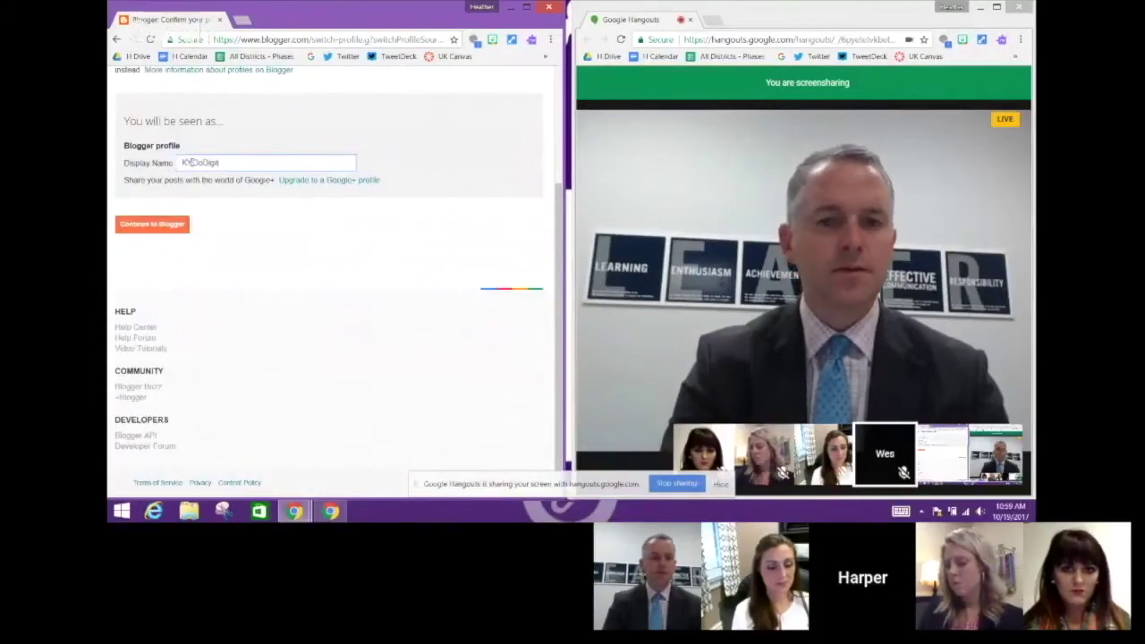
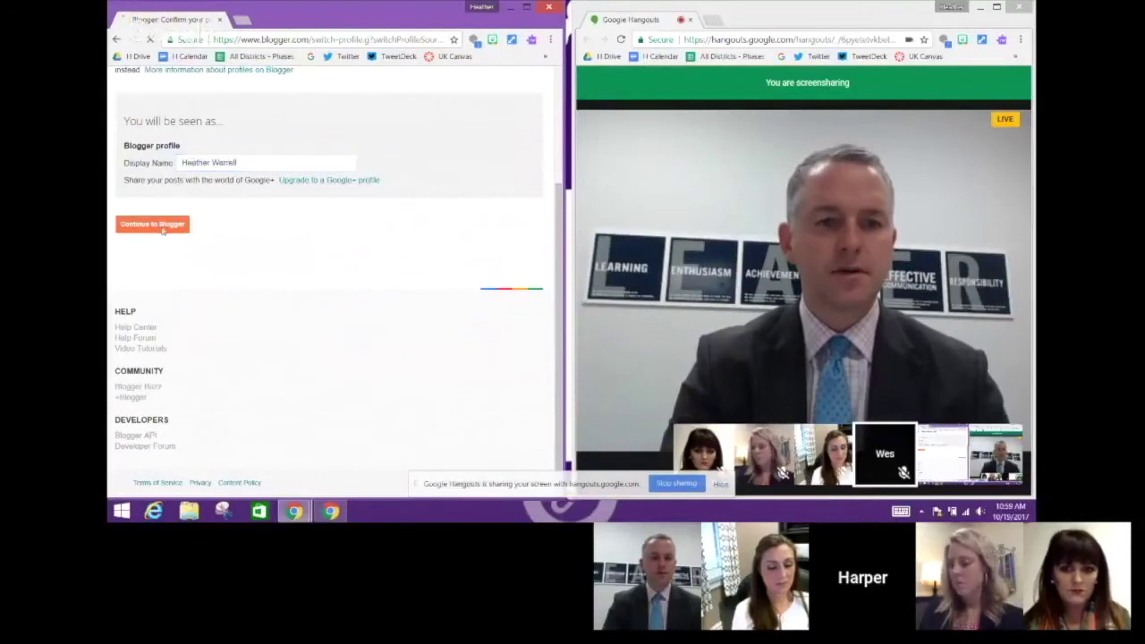
left_click(158, 224)
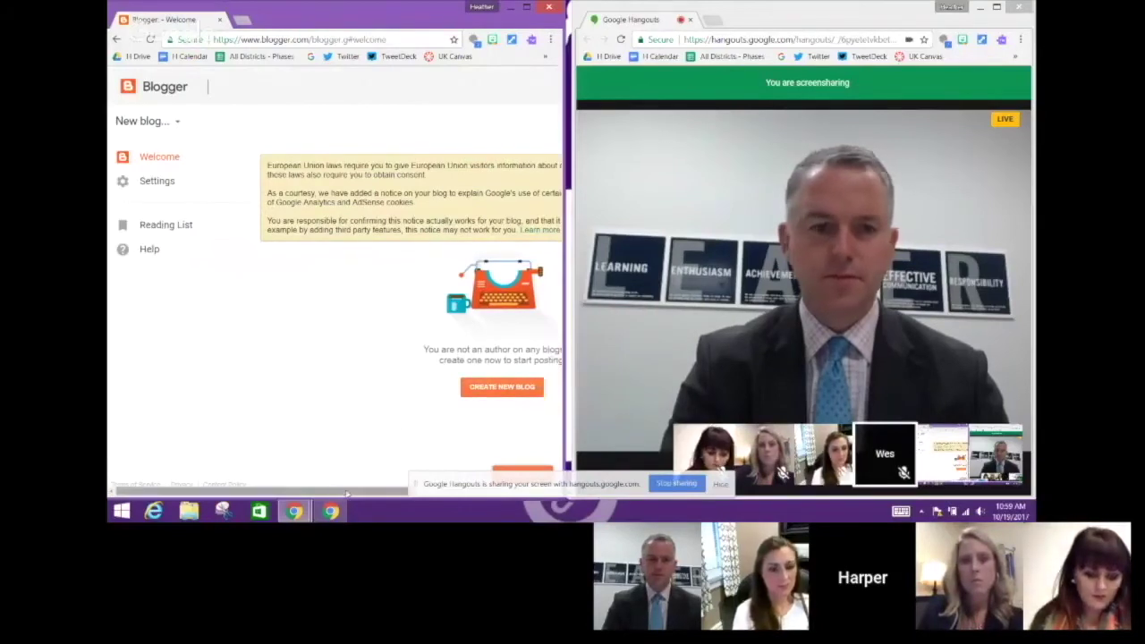
Open the Create New Blog form from the welcome dashboard
left_click_drag(340, 488, 442, 483)
left_click(339, 387)
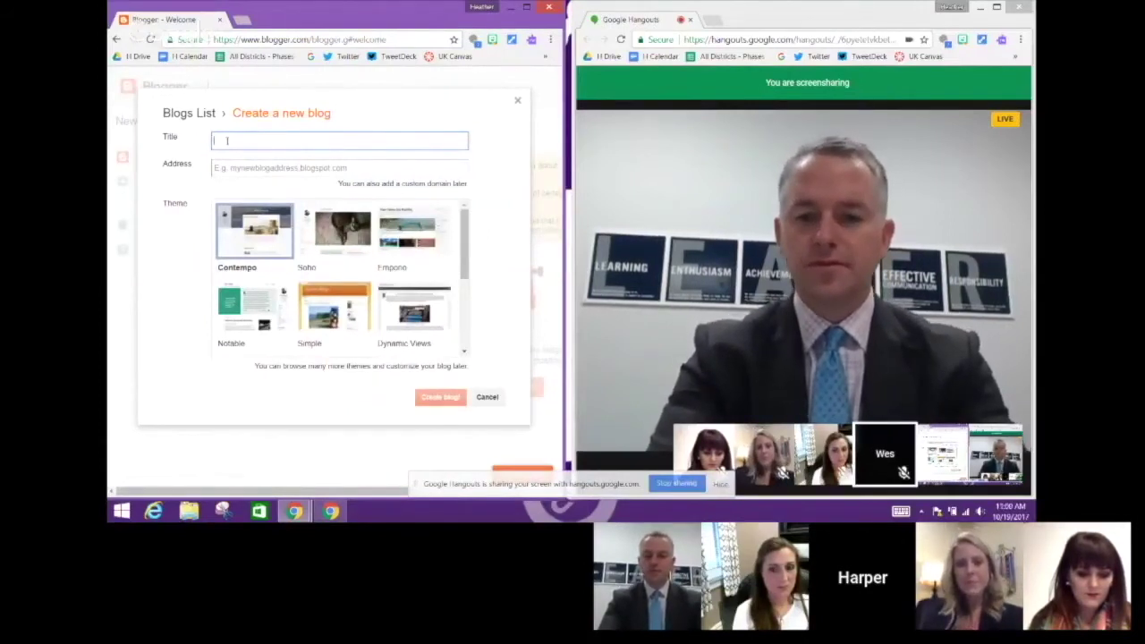
Title the blog 'Purple Cow Academy' with the address purplecowacademy1.blogspot.com
type("rple Cow Academy")
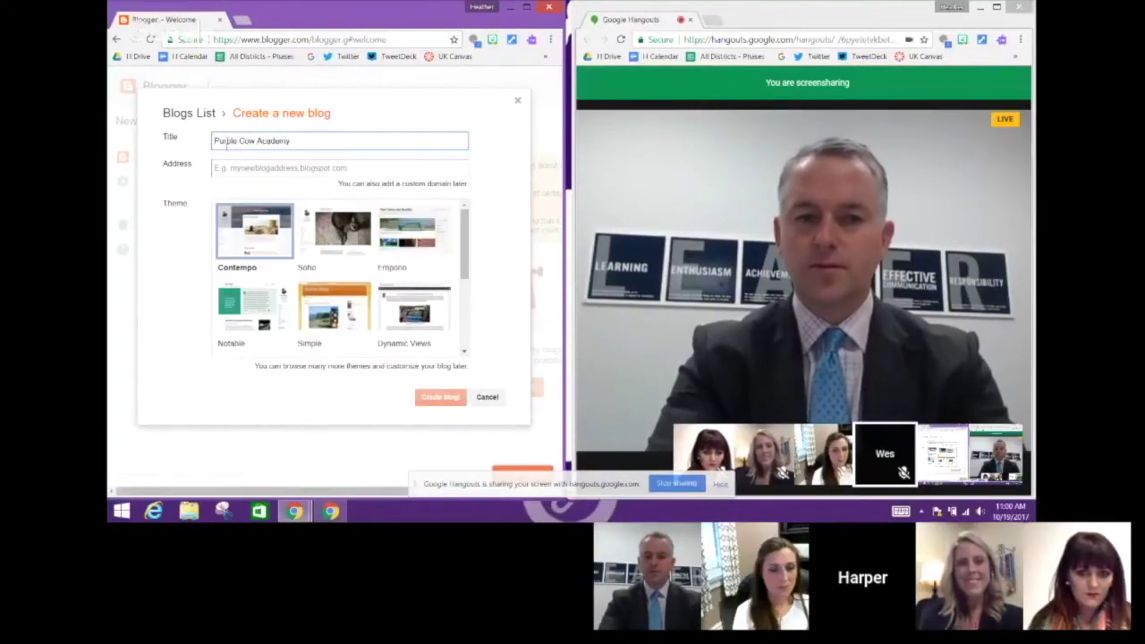
left_click(238, 172)
type("purplecowacadey")
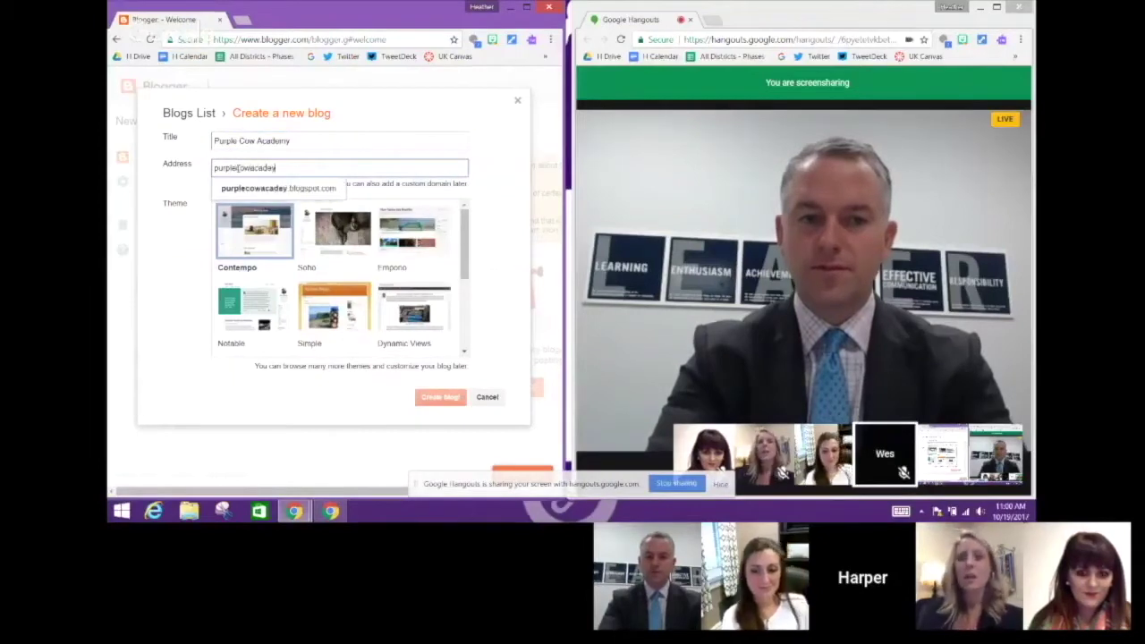
key("BackSpace")
type("m")
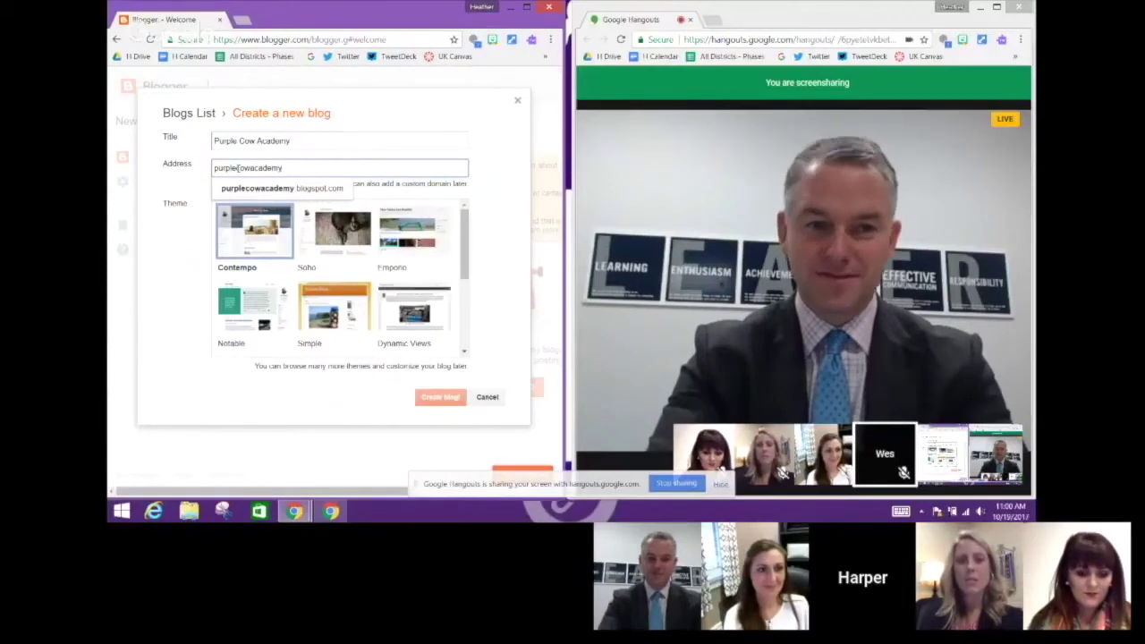
left_click(259, 190)
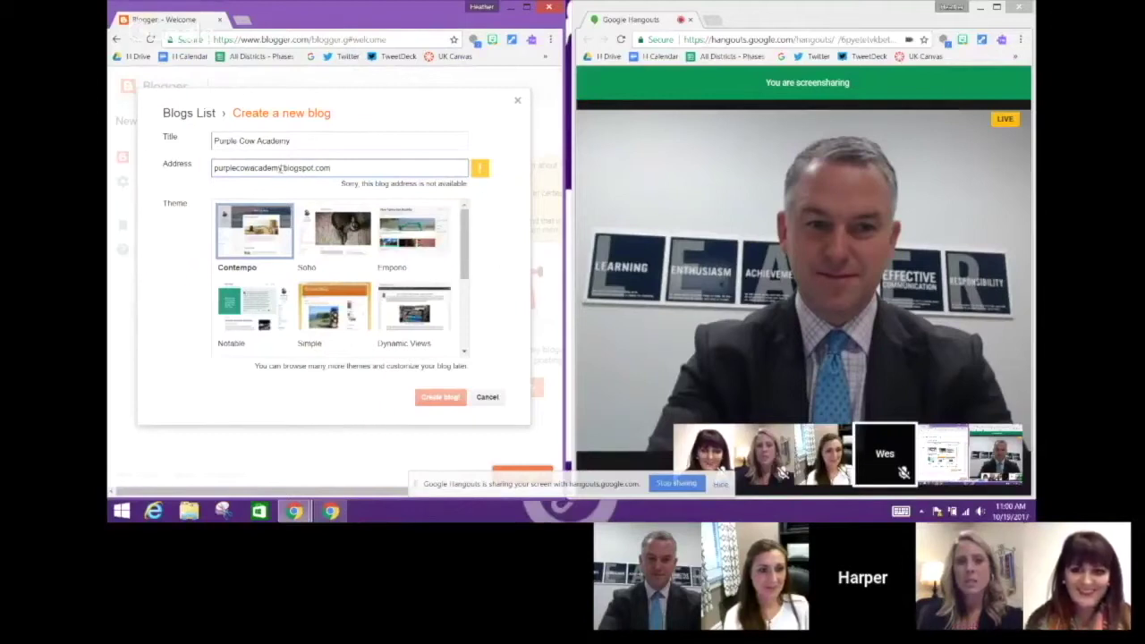
left_click(280, 167)
type("1")
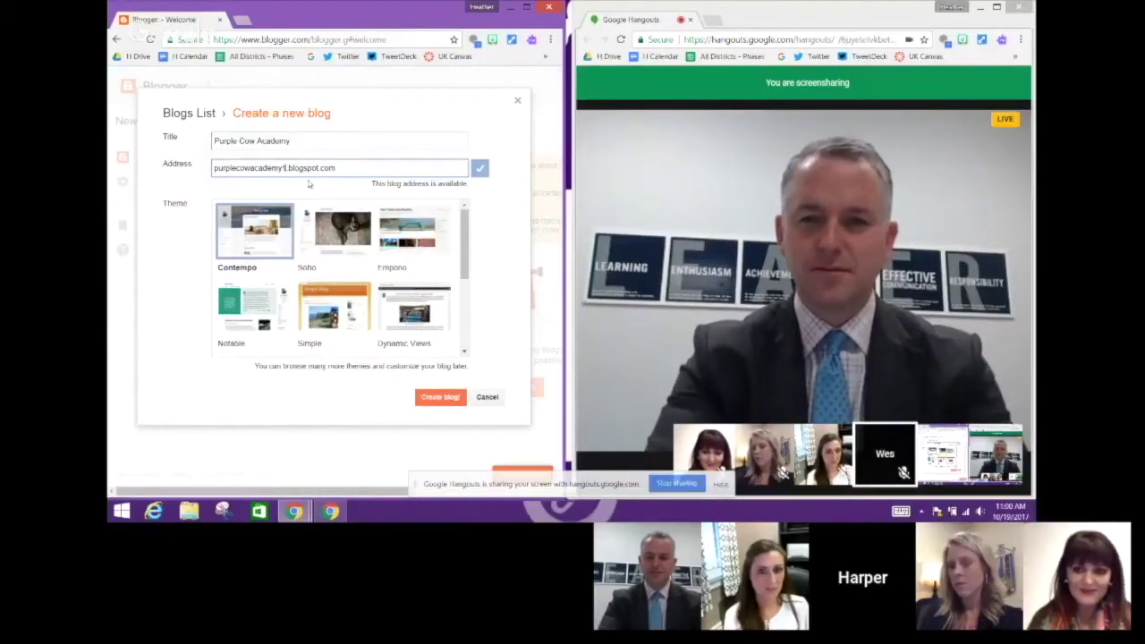
Pick the Simple theme and create the blog
left_click_drag(464, 241, 462, 265)
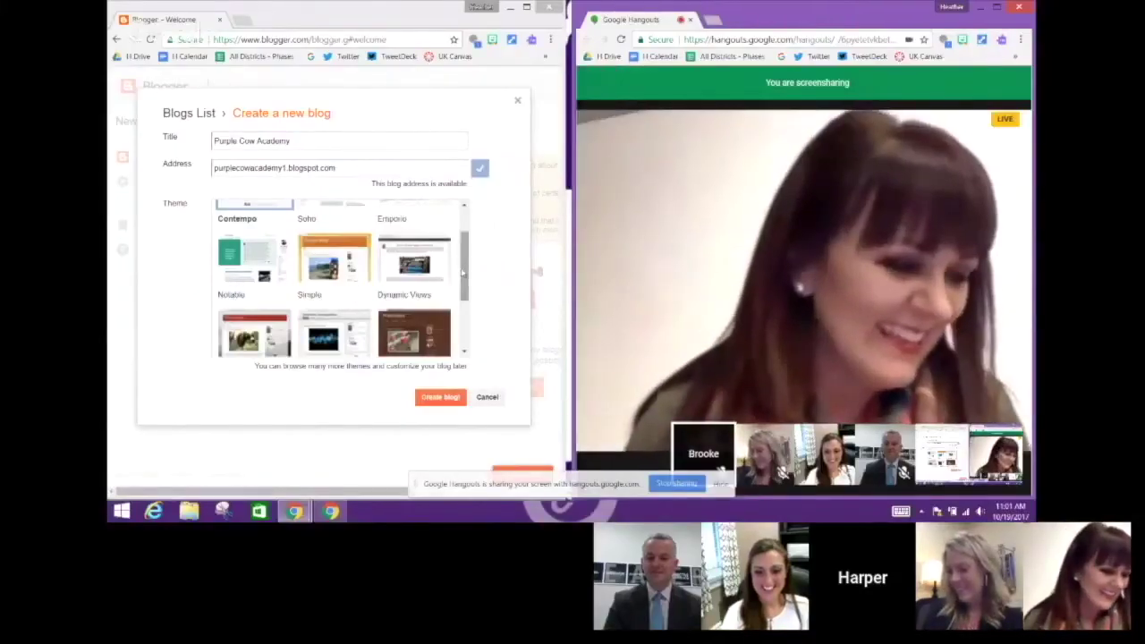
scroll(375, 282, "down", 1)
left_click(332, 249)
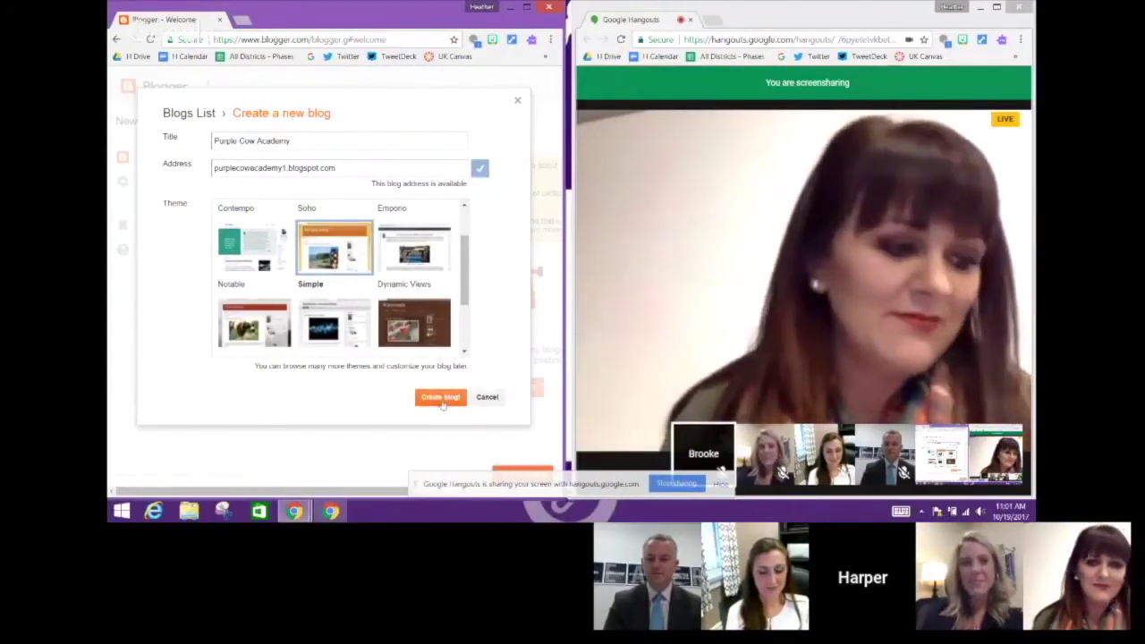
left_click(442, 398)
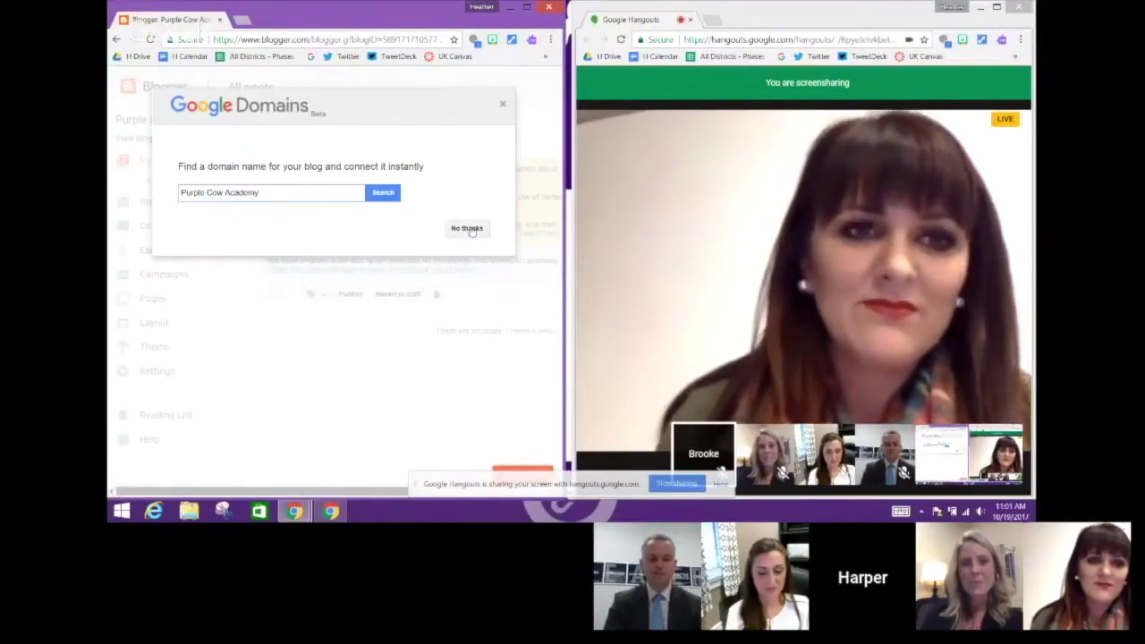
Dismiss the Google Domains custom-domain offer with No thanks
left_click(467, 229)
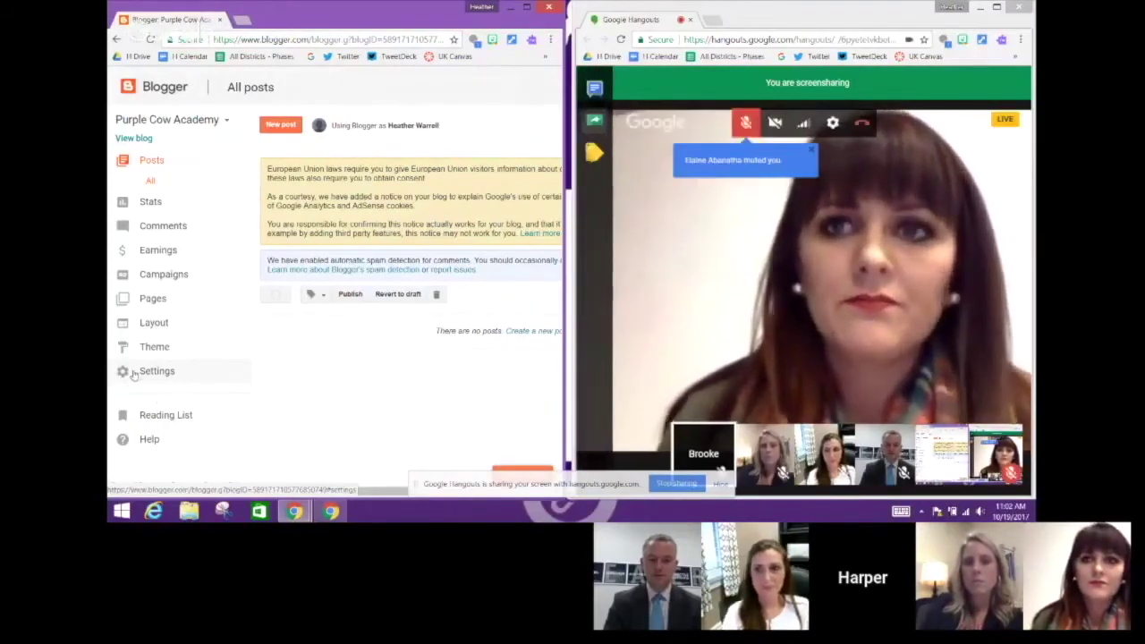
View Basic settings with title, privacy and the purplecowacademy1.blogspot.com address, unmuting the call microphone
left_click(145, 375)
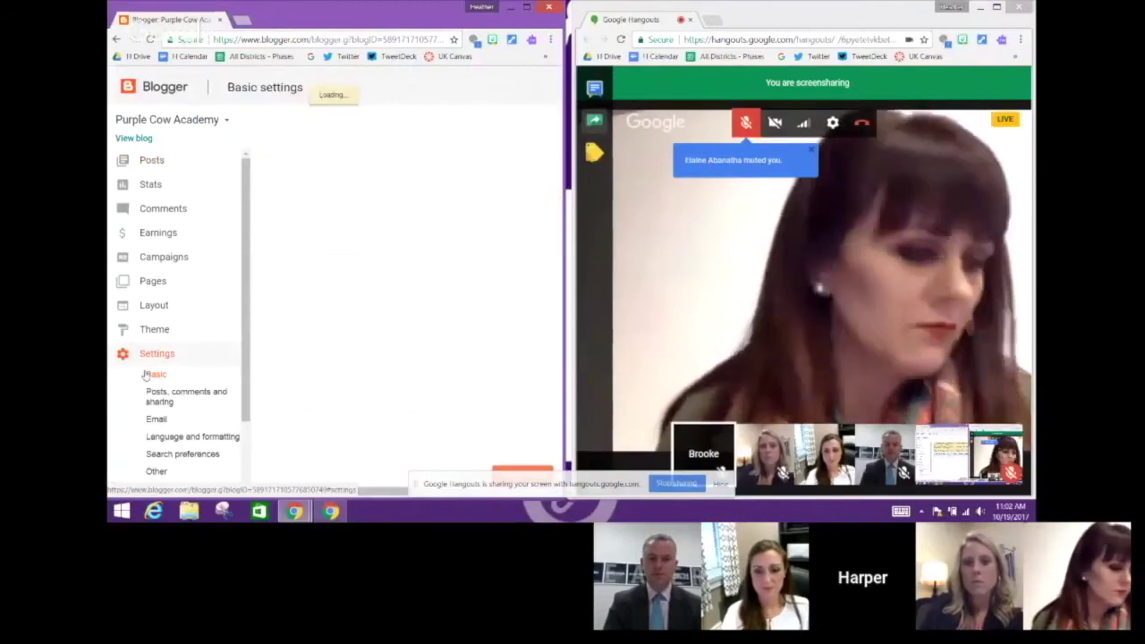
left_click_drag(309, 491, 394, 487)
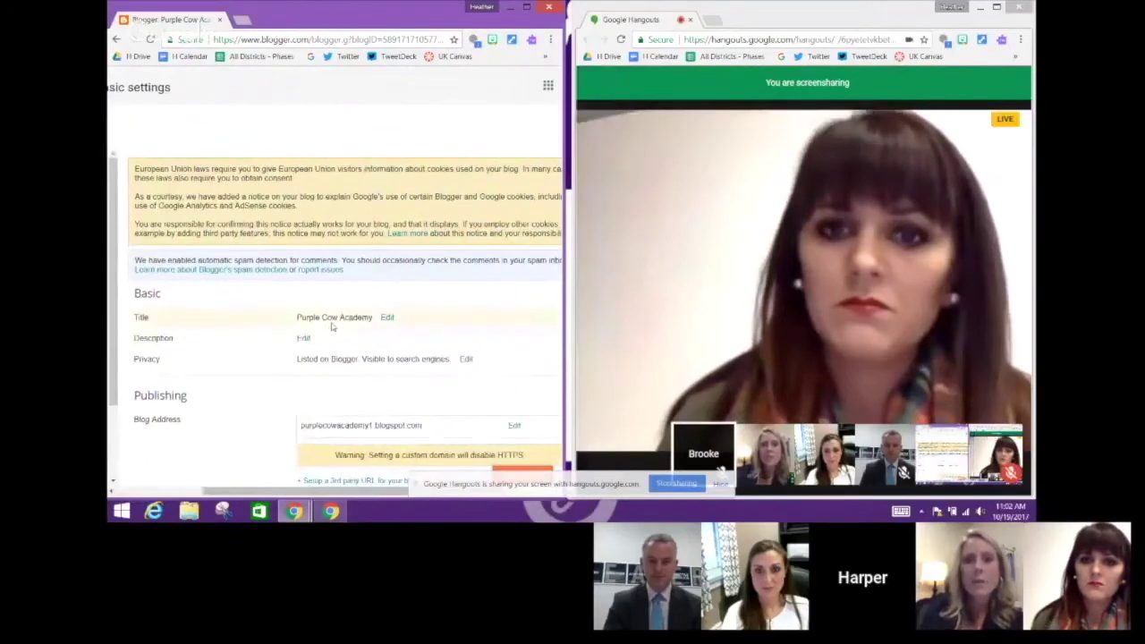
mouse_move(805, 107)
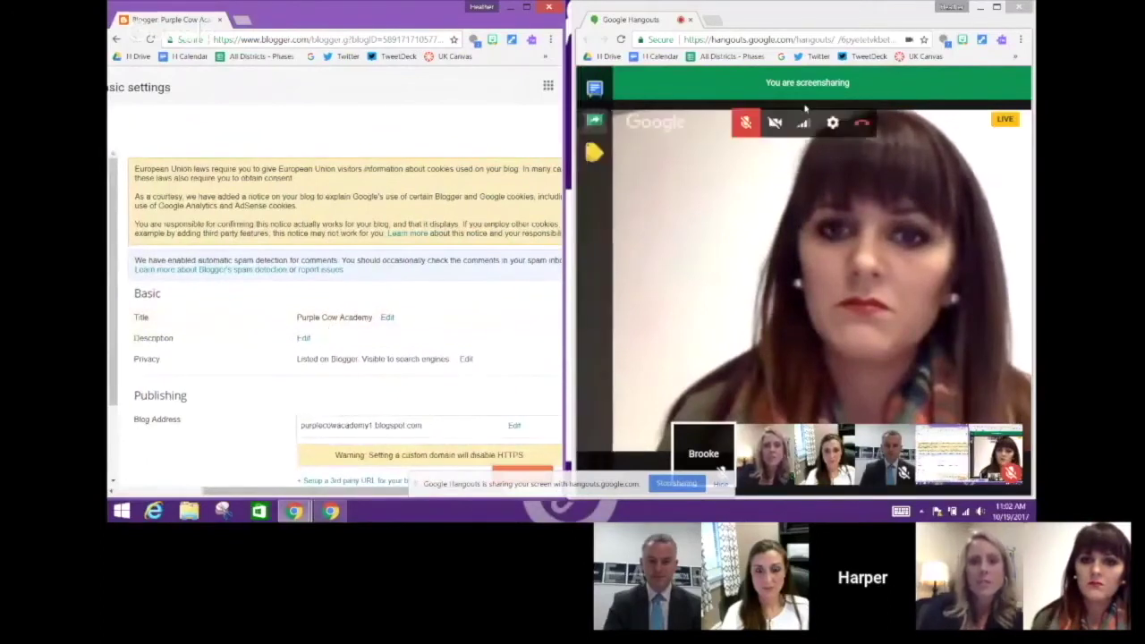
left_click(747, 124)
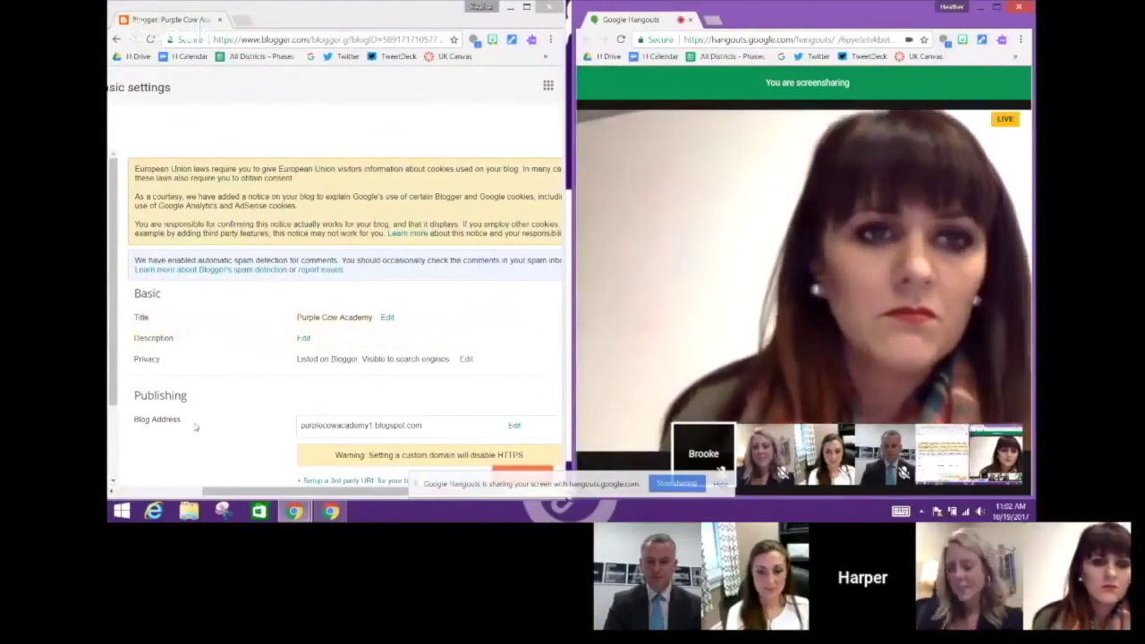
left_click_drag(219, 491, 150, 490)
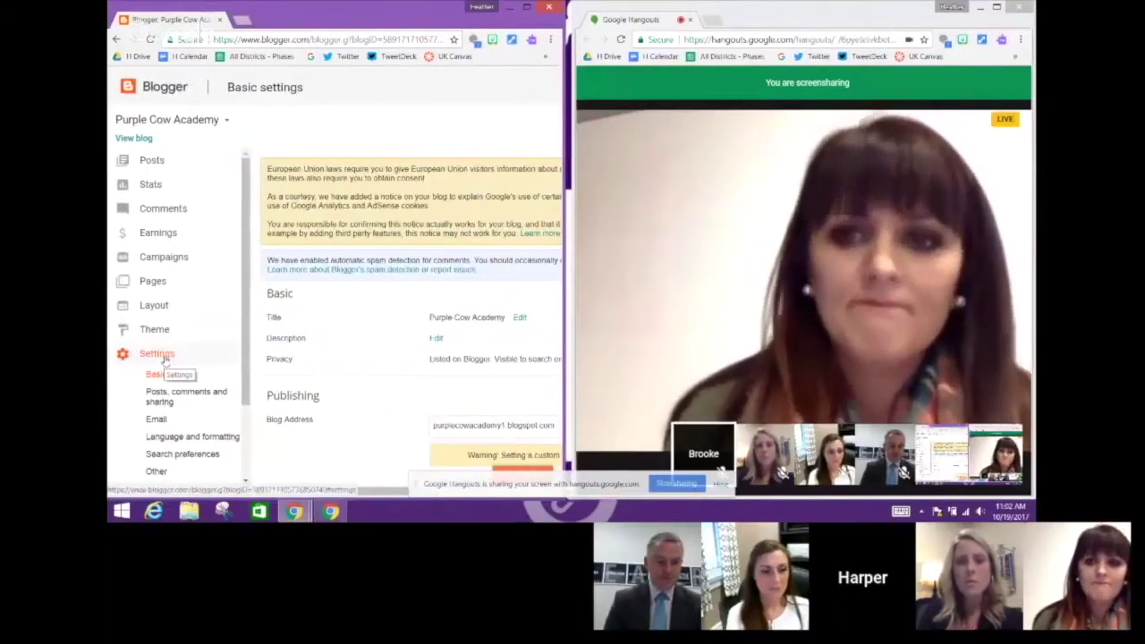
left_click_drag(264, 492, 379, 401)
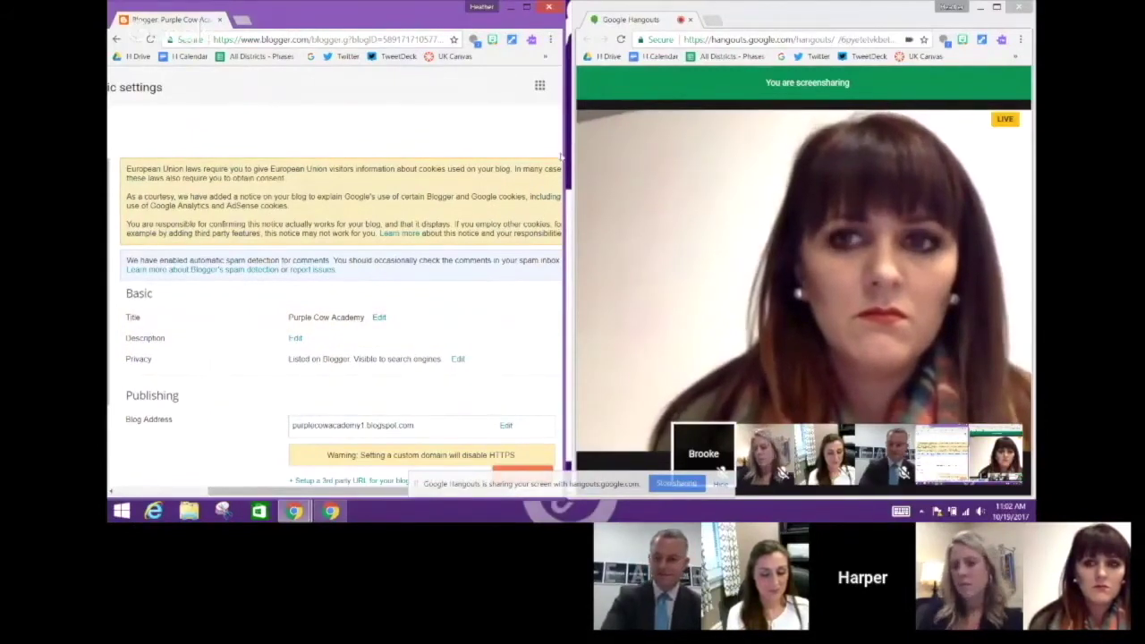
scroll(492, 398, "down", 1)
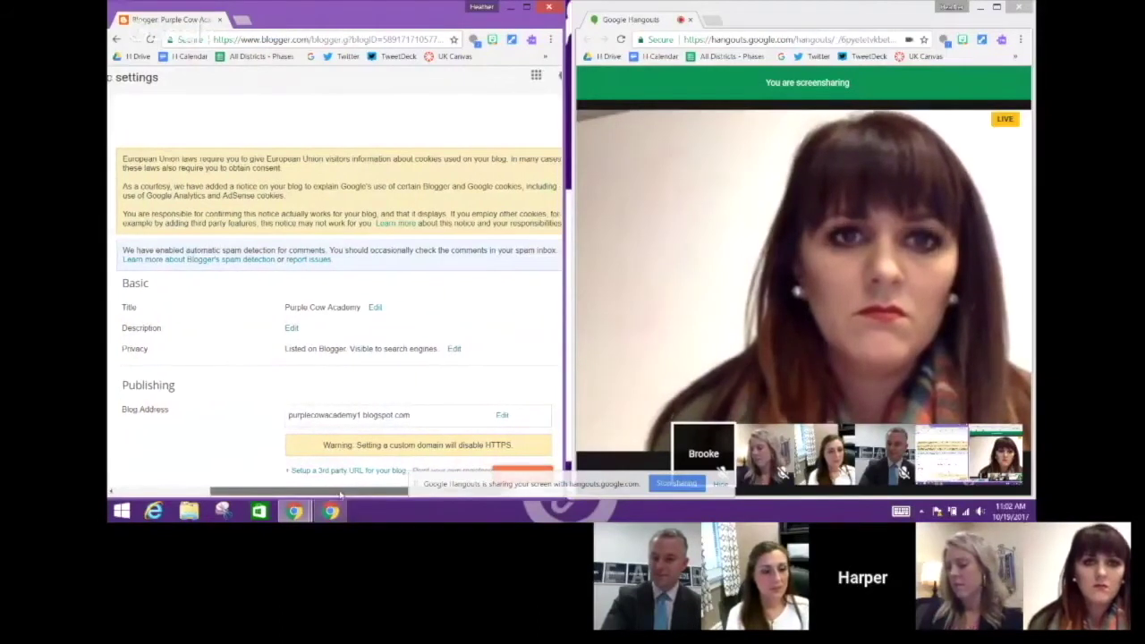
left_click_drag(304, 491, 349, 490)
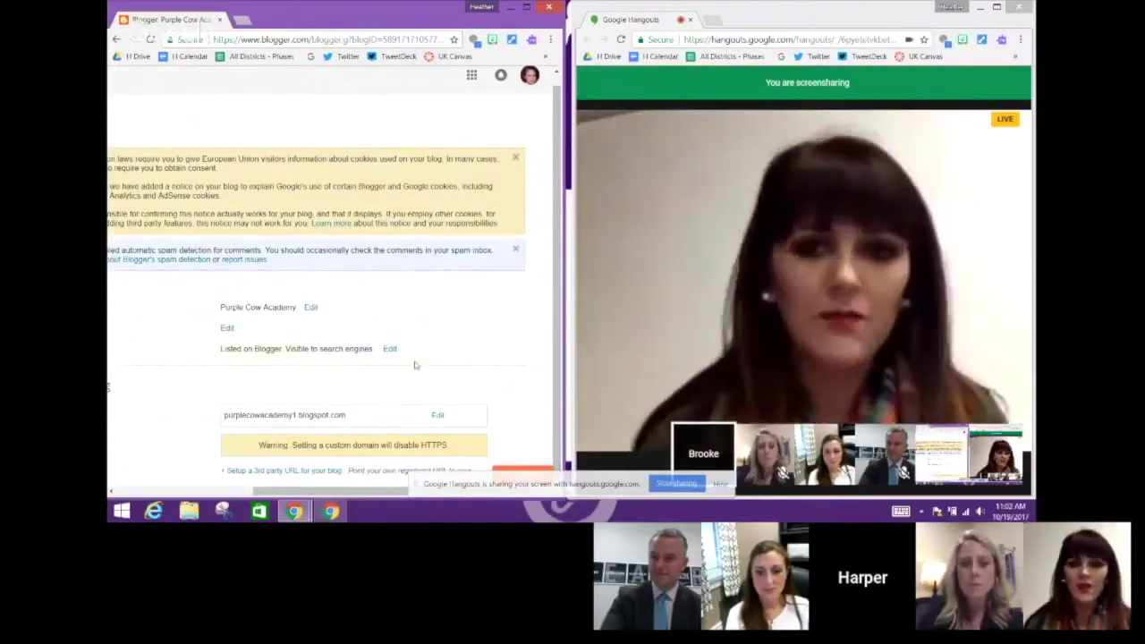
left_click_drag(283, 492, 107, 386)
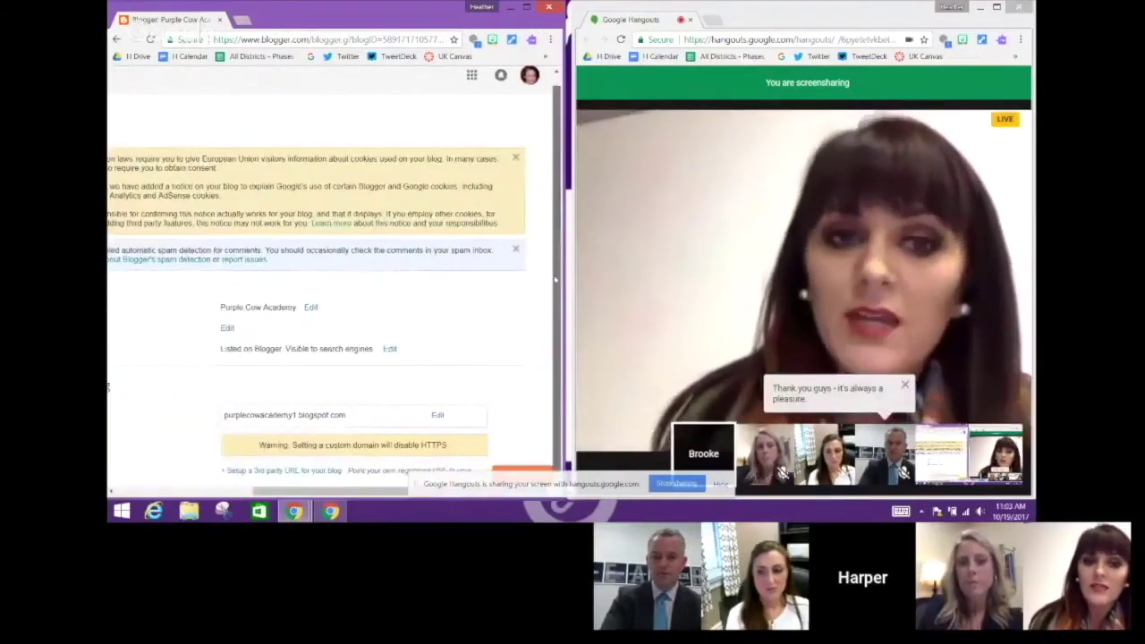
left_click_drag(304, 484, 143, 477)
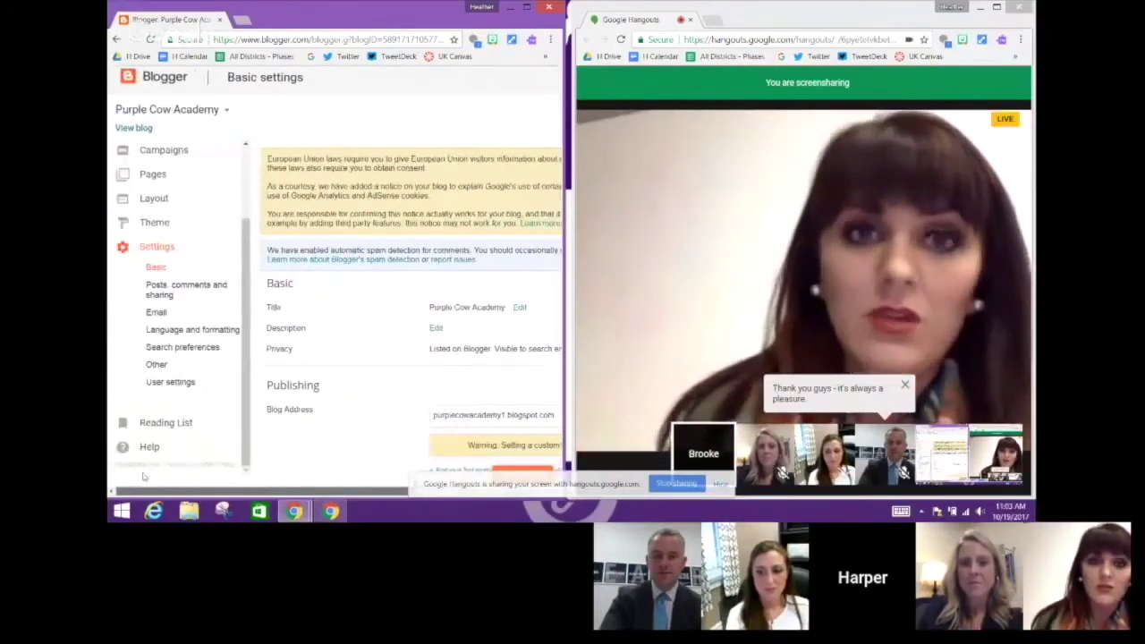
Show User settings, with the Blogger user profile and Blogger Draft set to No
left_click(170, 387)
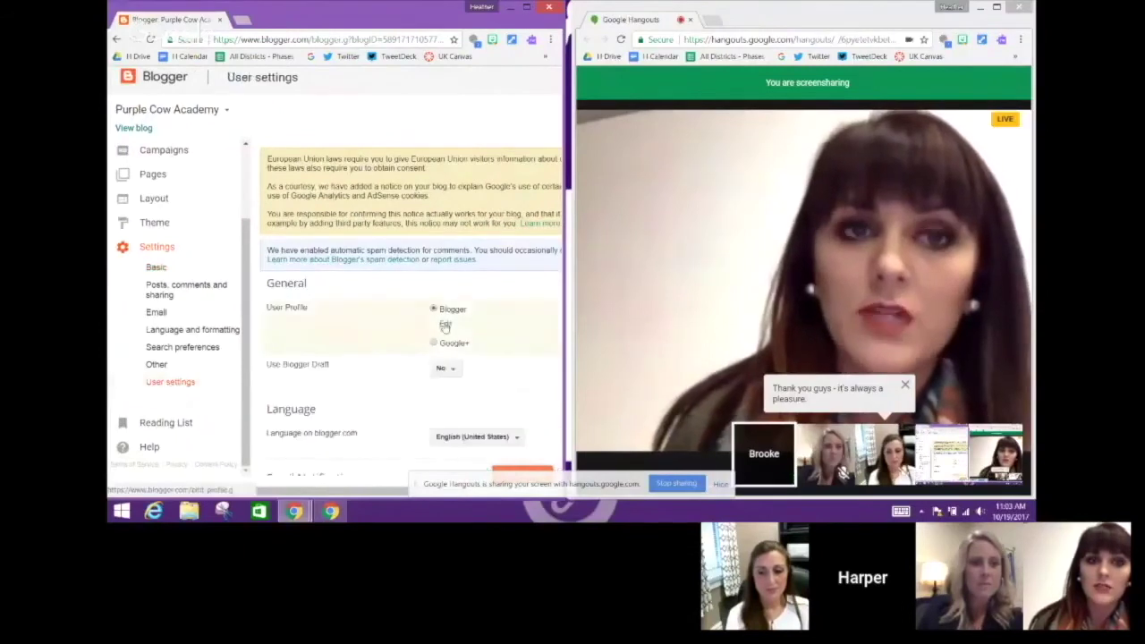
left_click_drag(330, 492, 484, 483)
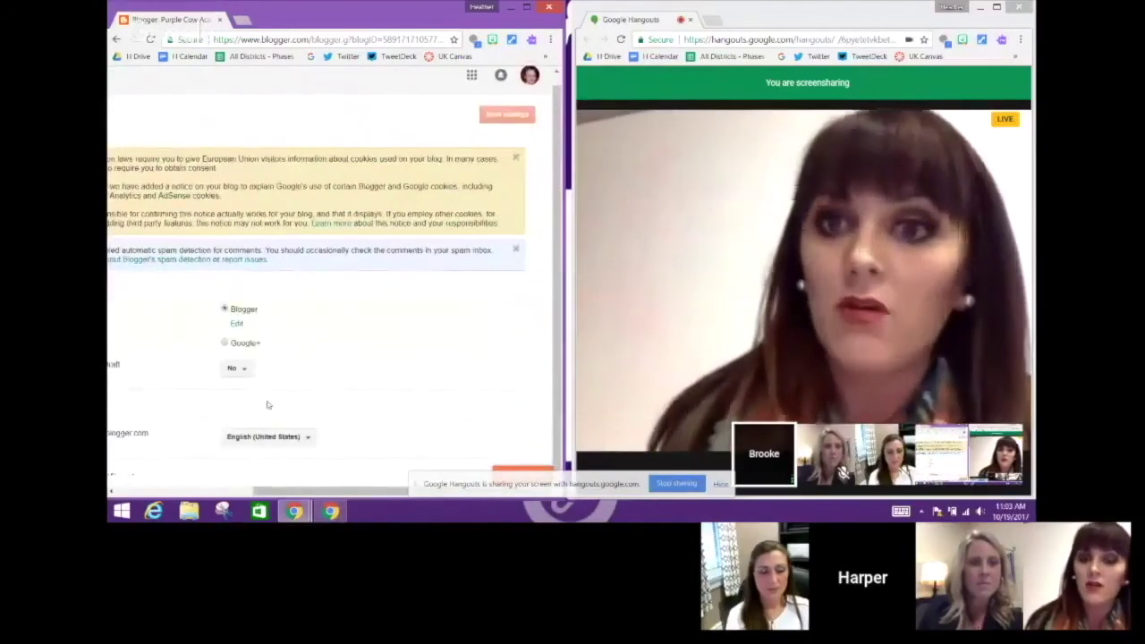
left_click_drag(357, 491, 279, 491)
scroll(161, 477, "left", 5)
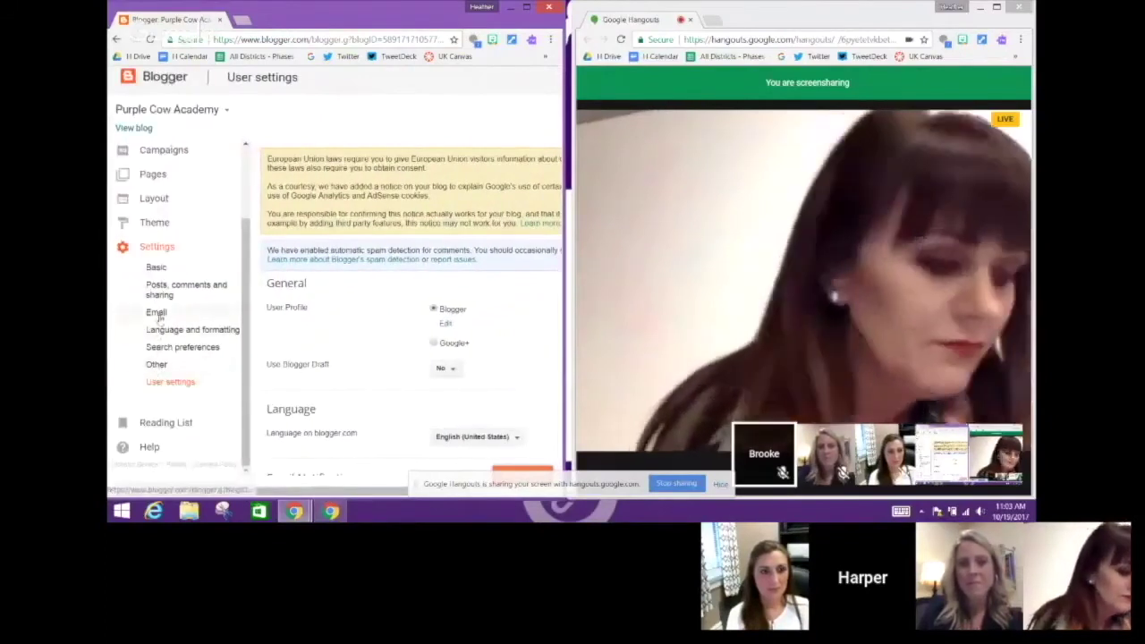
Return to Basic settings, maximize Chrome, and scroll down to the Permissions section
left_click(157, 268)
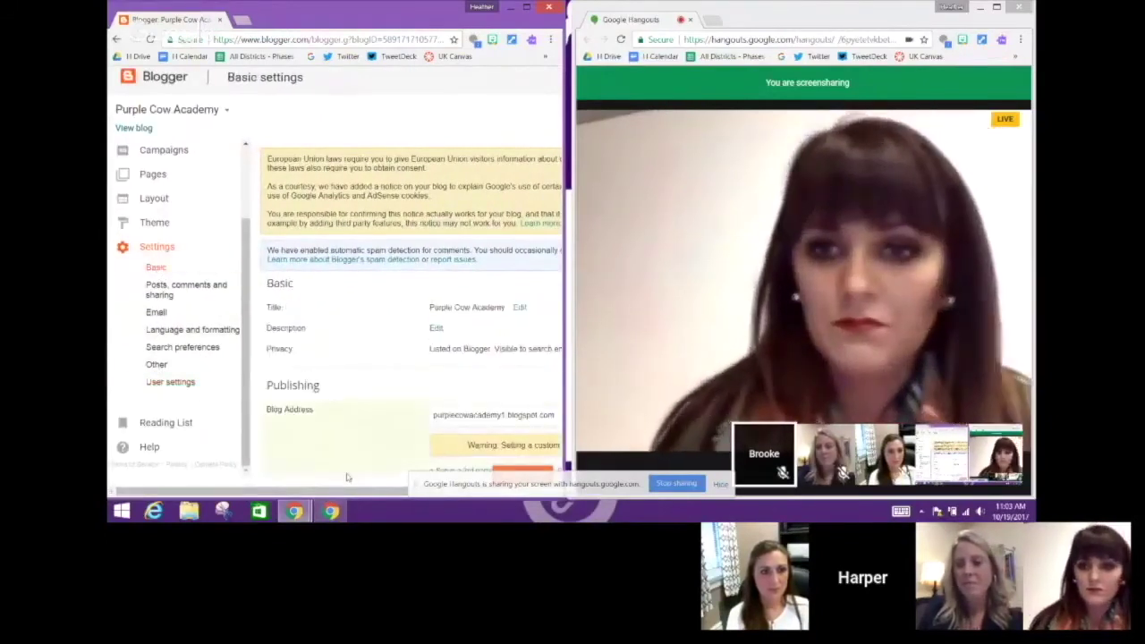
scroll(329, 500, "right", 4)
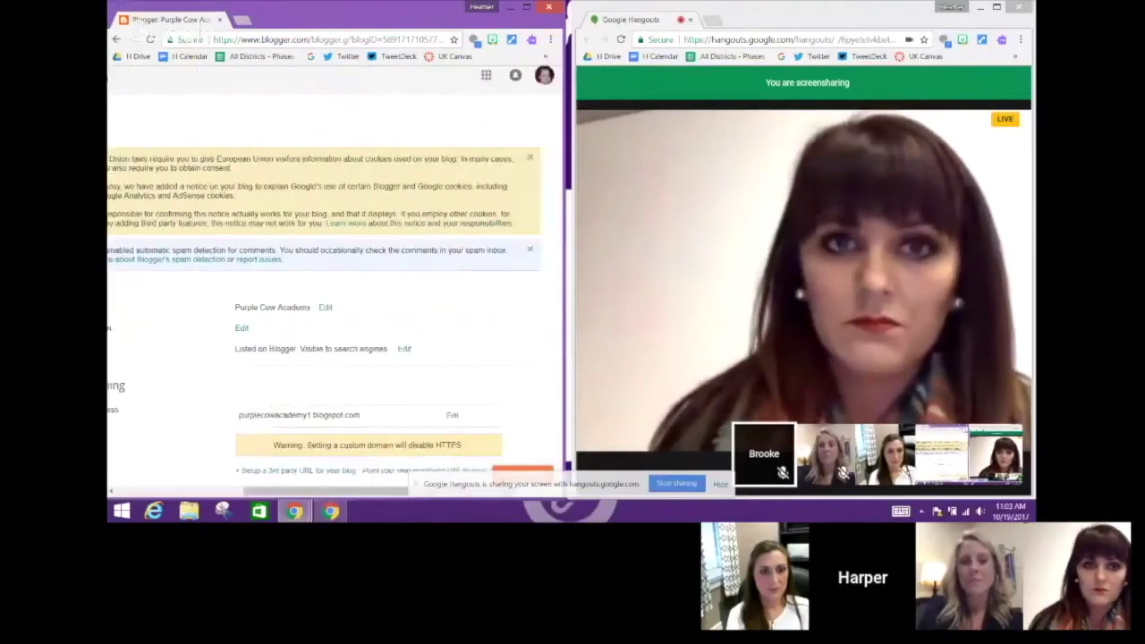
left_click(528, 7)
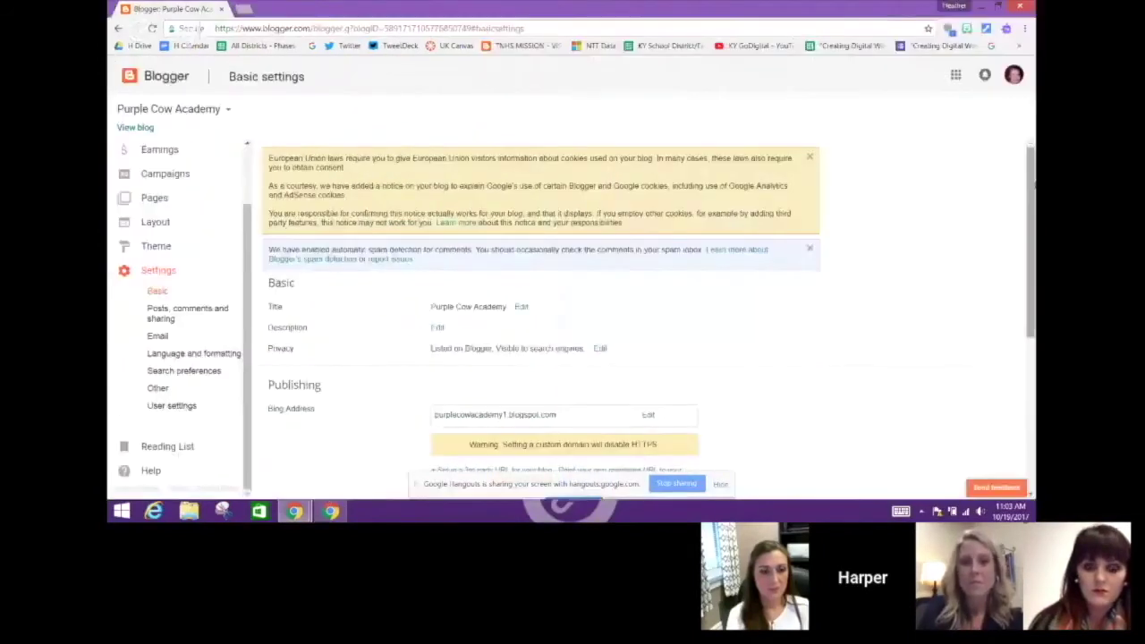
left_click_drag(1030, 182, 1030, 334)
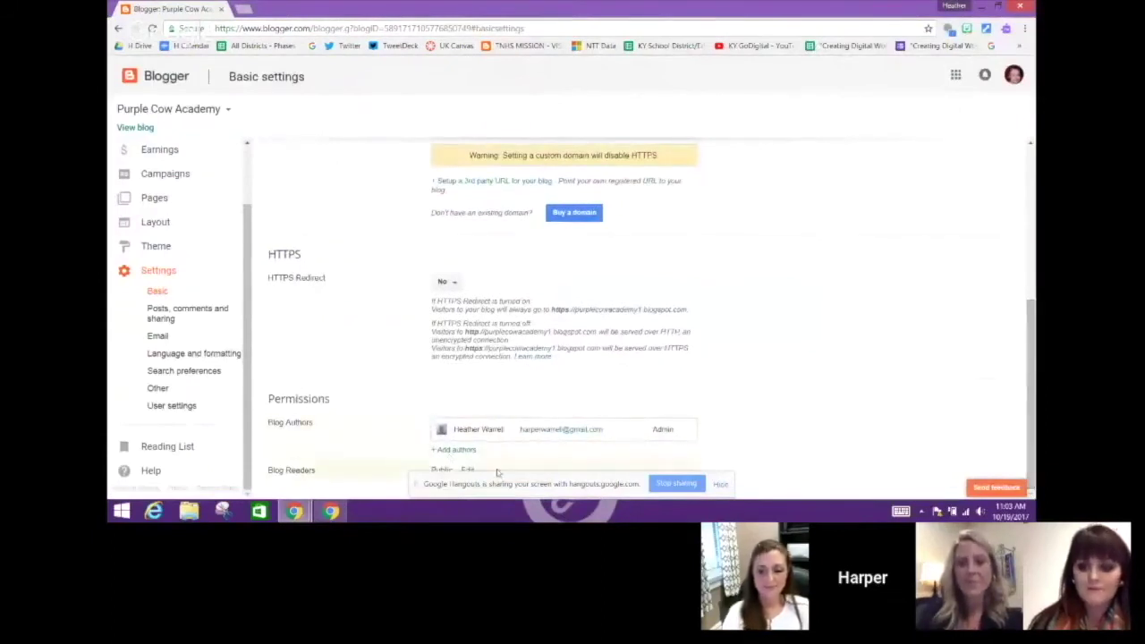
mouse_move(295, 511)
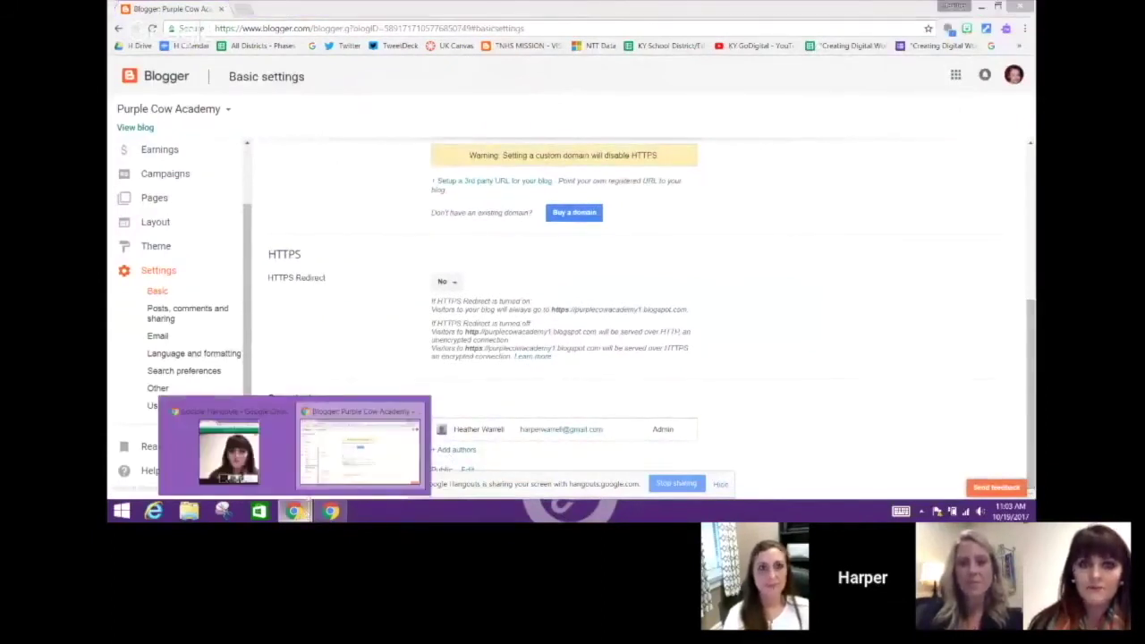
left_click(360, 447)
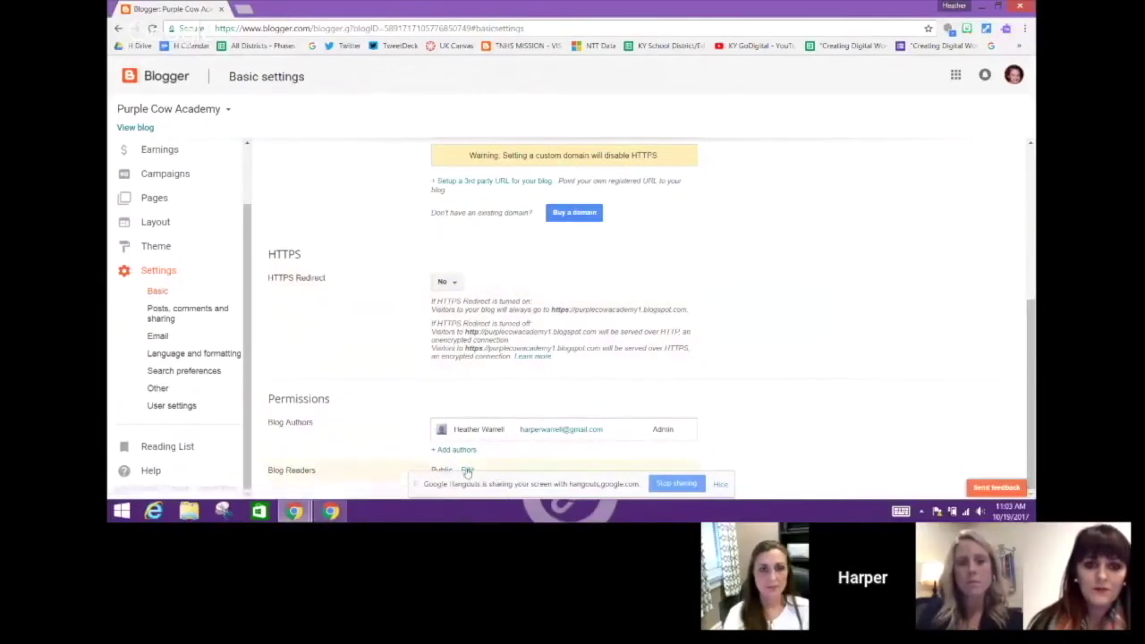
Set Blog Readers to 'Private - Only blog authors' and save the change
left_click_drag(1032, 351, 1034, 431)
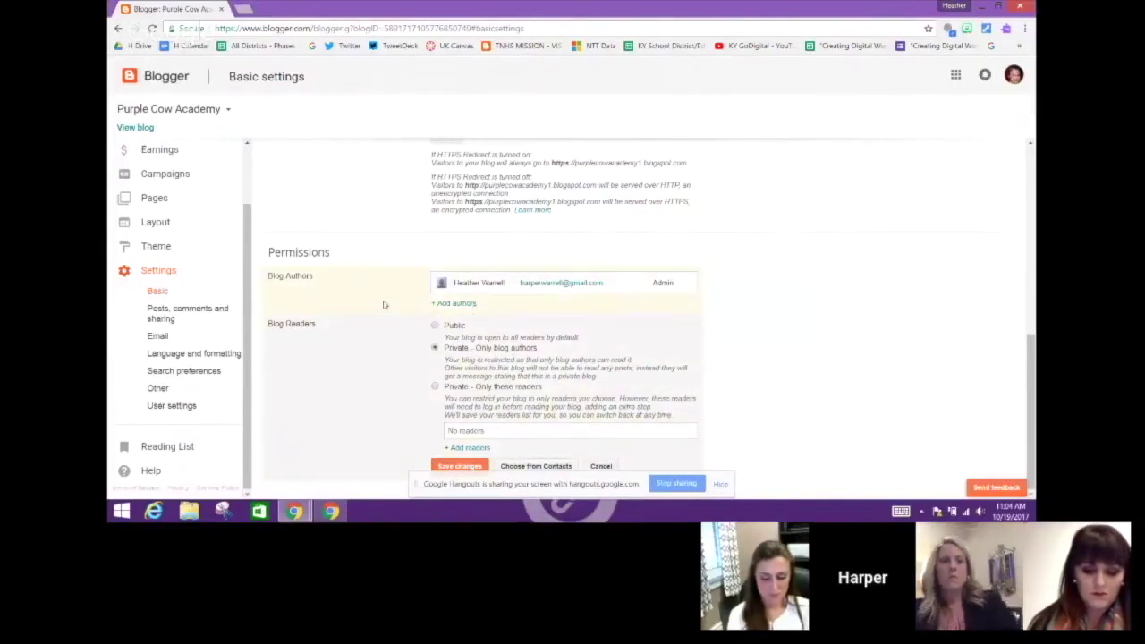
left_click(456, 305)
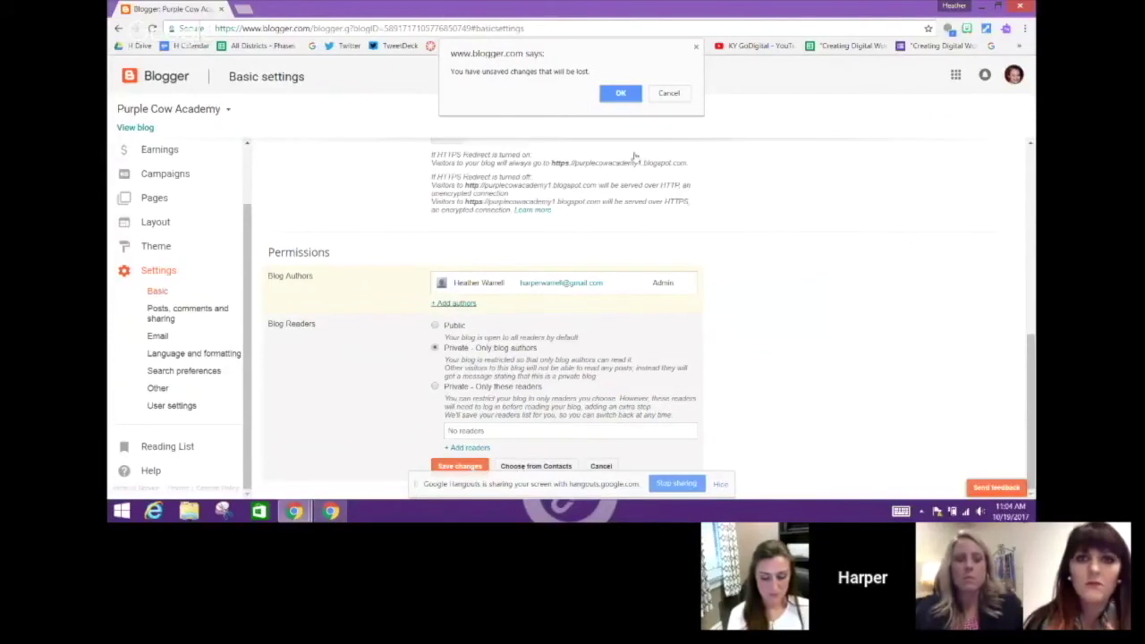
left_click(668, 95)
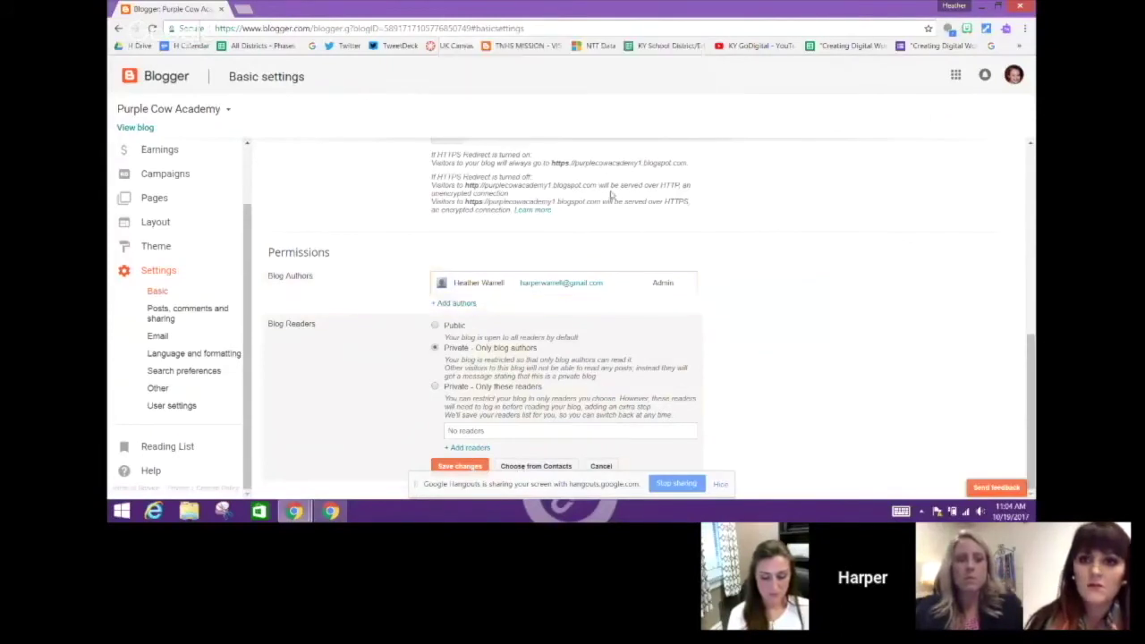
left_click(460, 466)
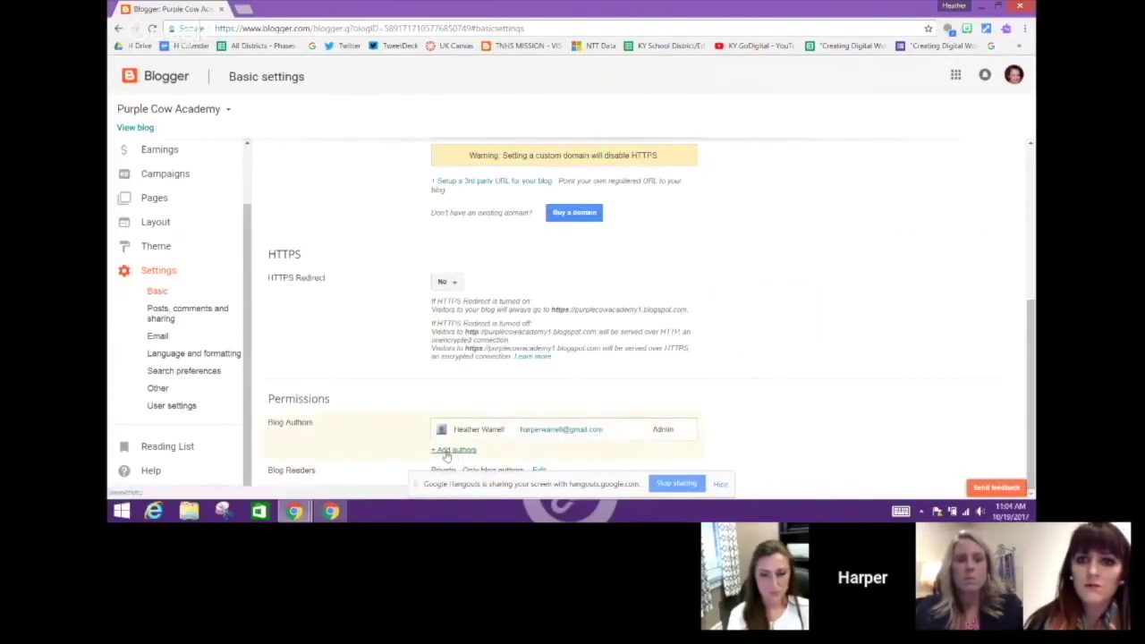
Invite a co-author to Purple Cow Academy by entering their e-mail address under Add authors
left_click(447, 453)
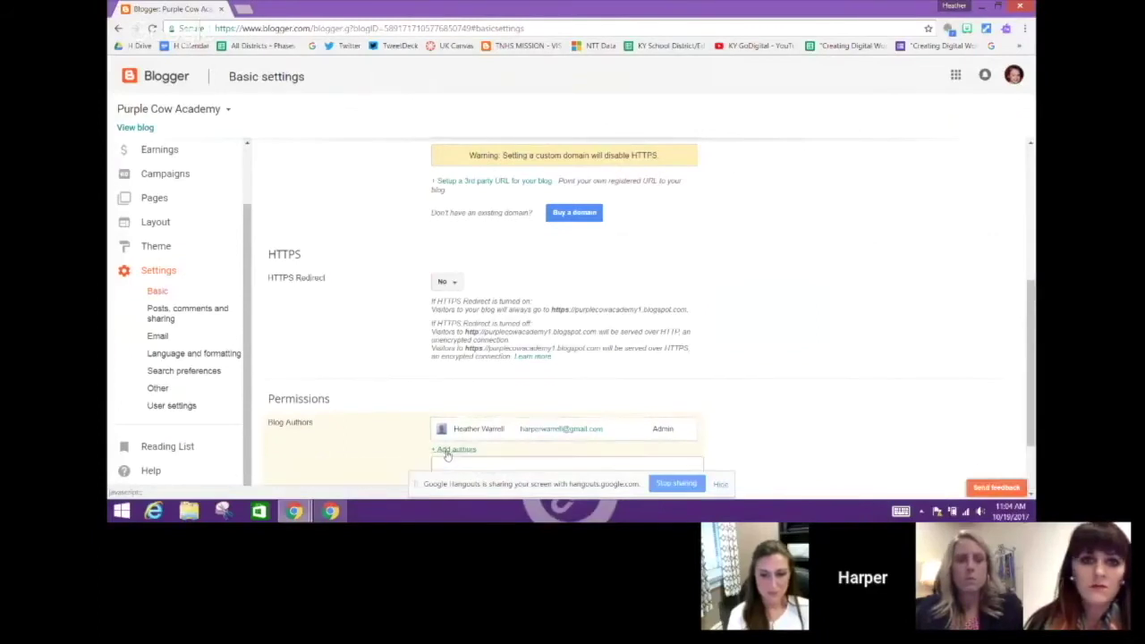
left_click_drag(1030, 284, 1029, 351)
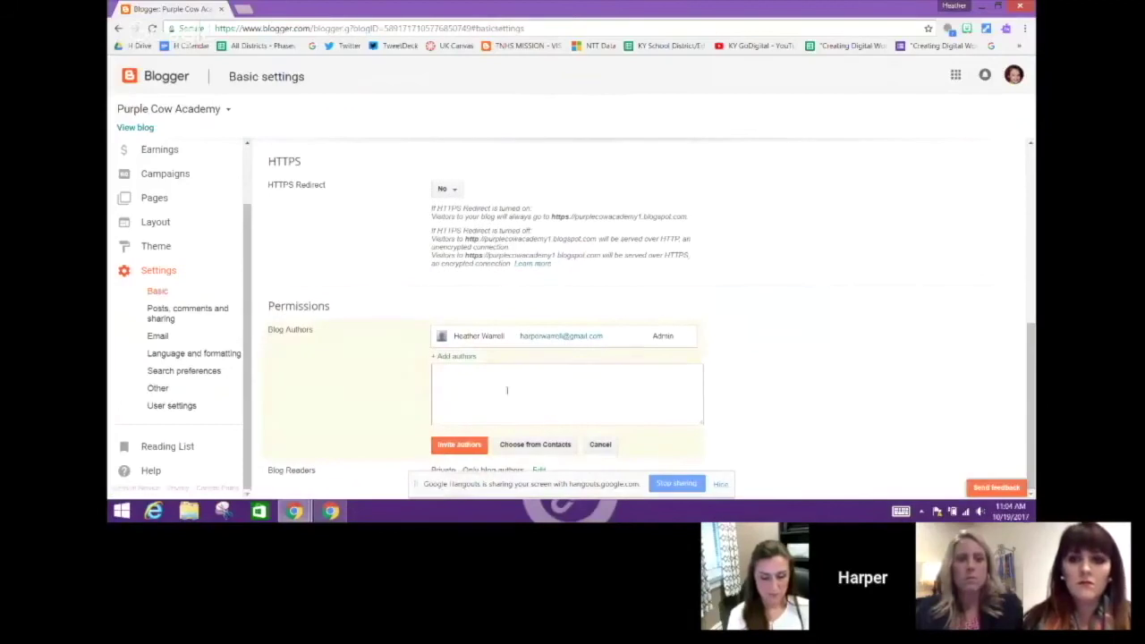
left_click(464, 374)
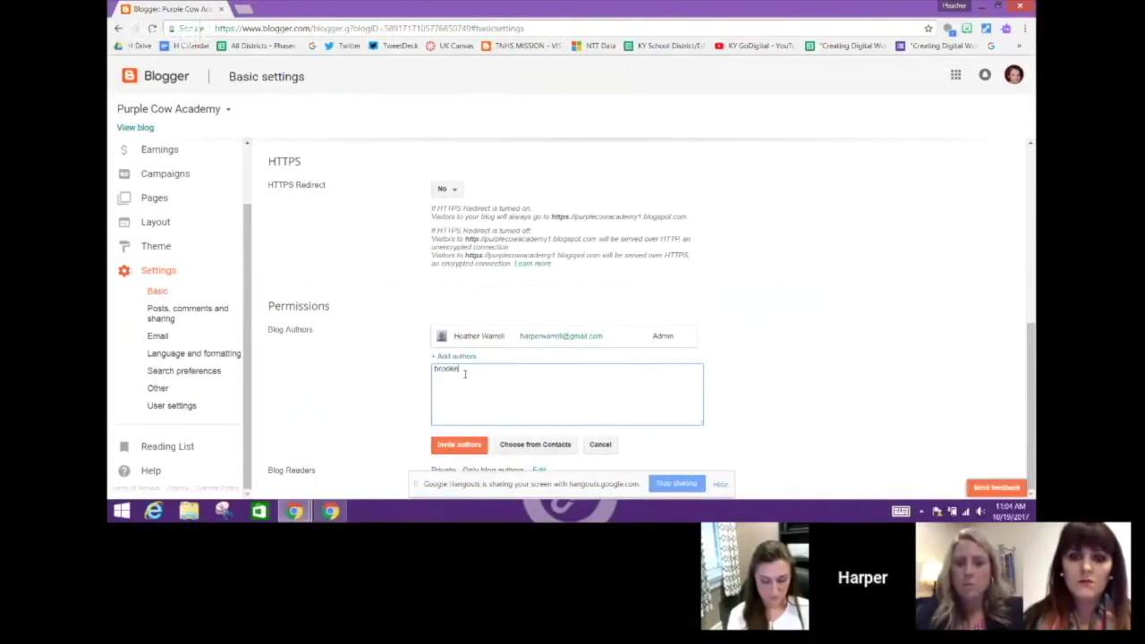
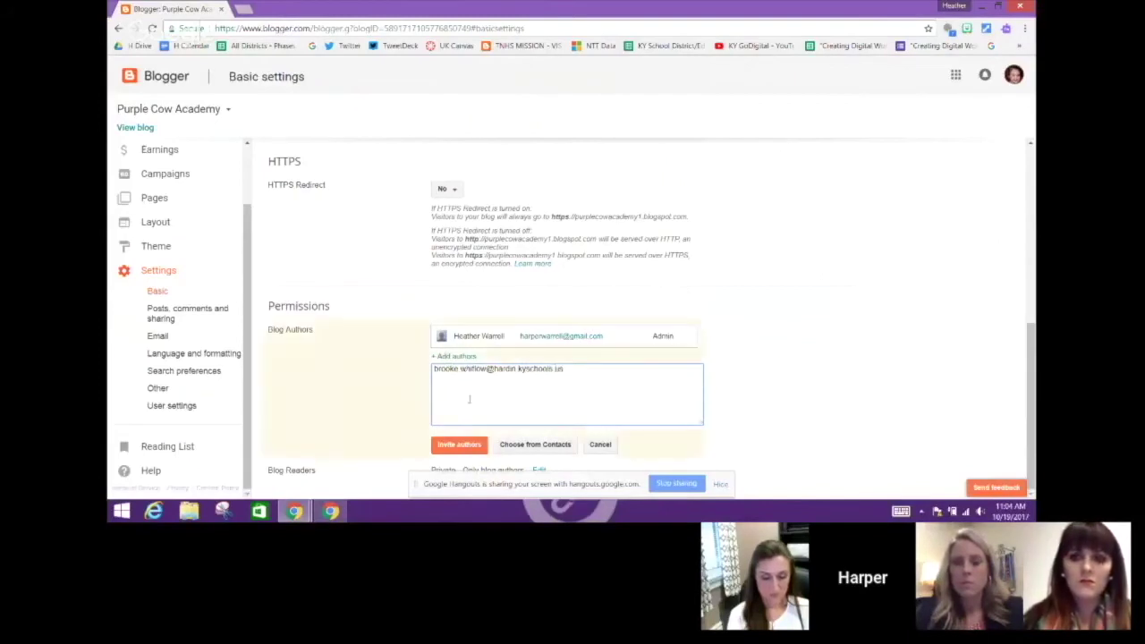
left_click(465, 445)
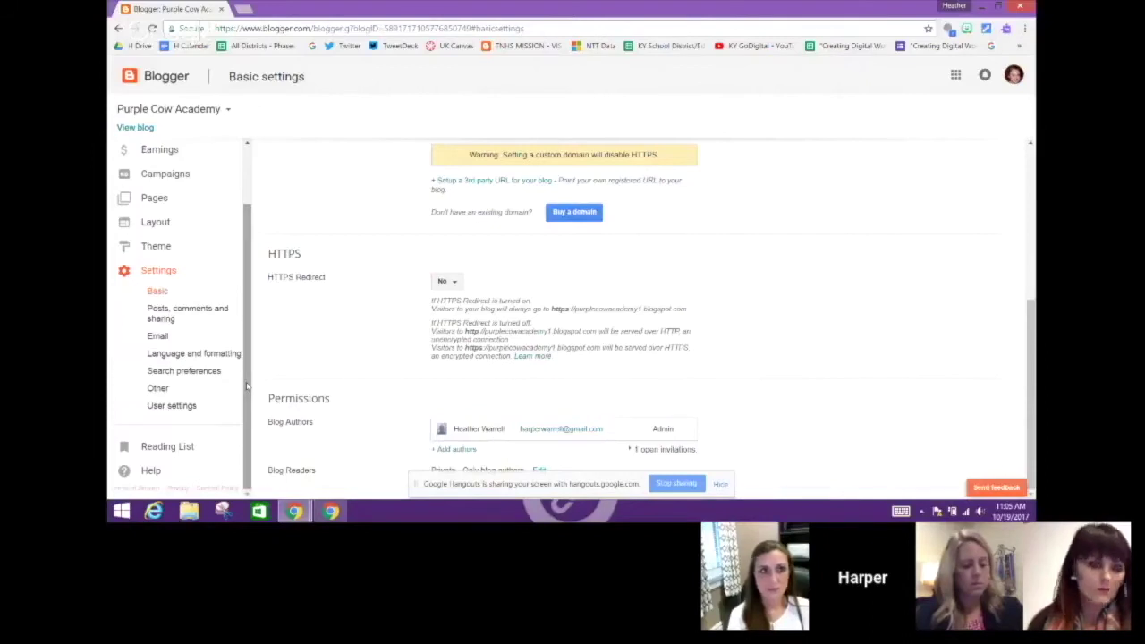
Go to the blog's Layout page and scroll down to the Cross-Column section
left_click_drag(247, 386, 247, 317)
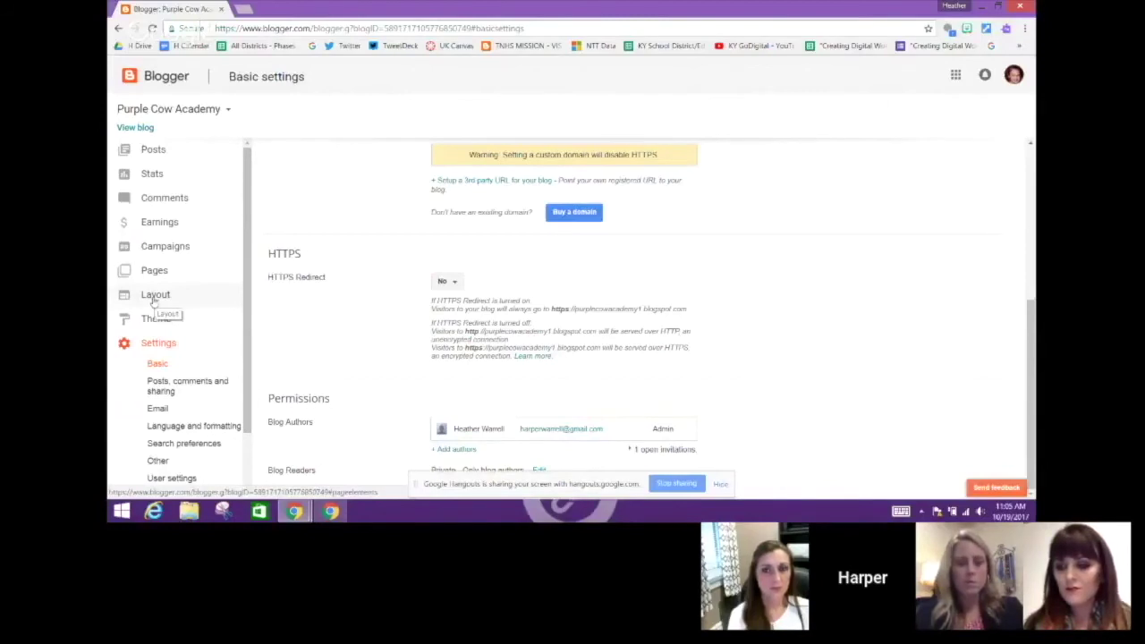
left_click(154, 302)
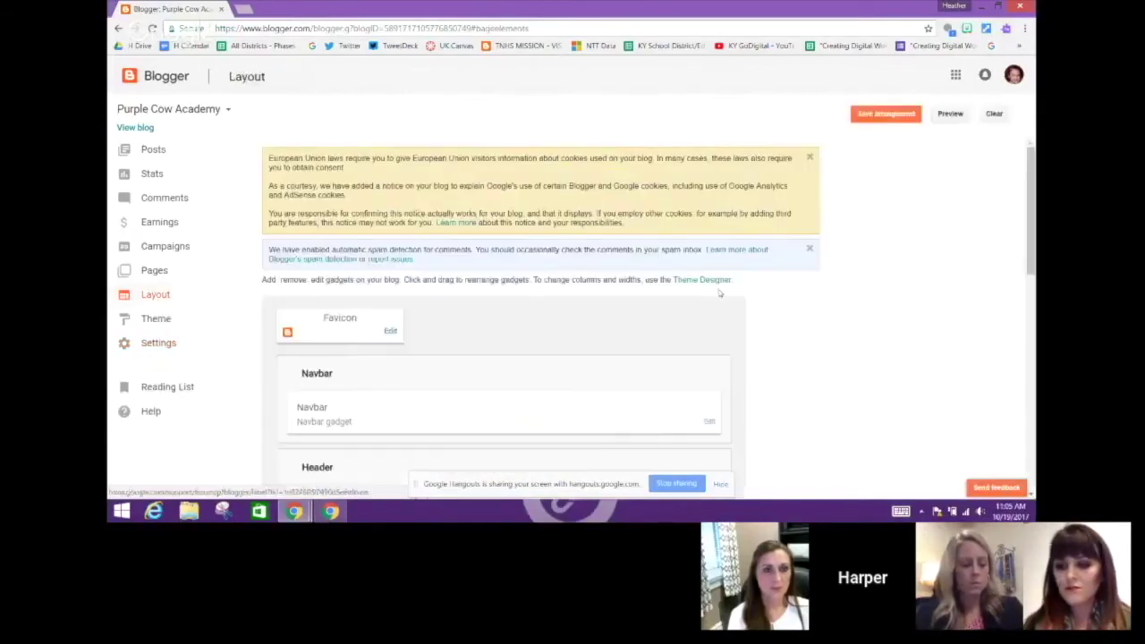
left_click_drag(1032, 182, 1018, 295)
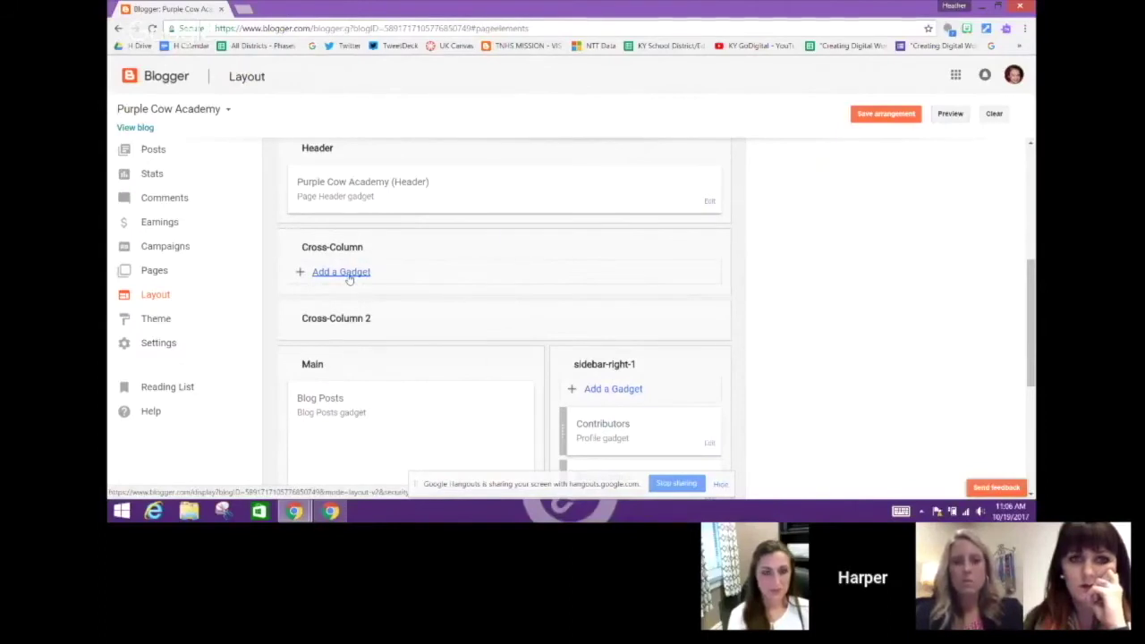
Choose the Pages gadget for the Cross-Column section
left_click(349, 279)
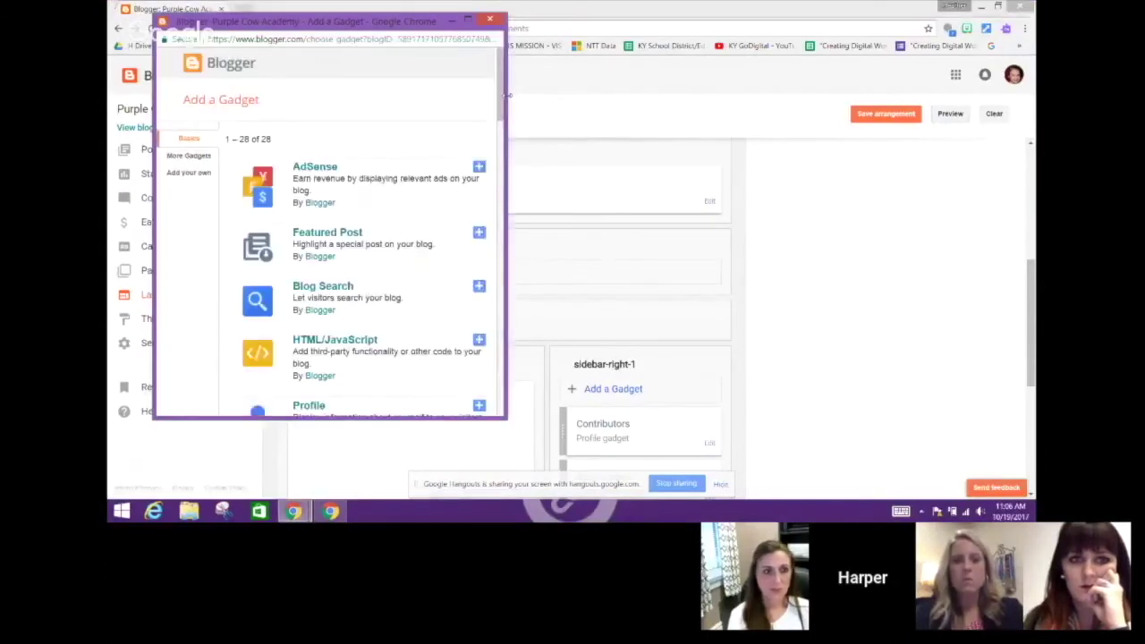
left_click_drag(504, 104, 502, 211)
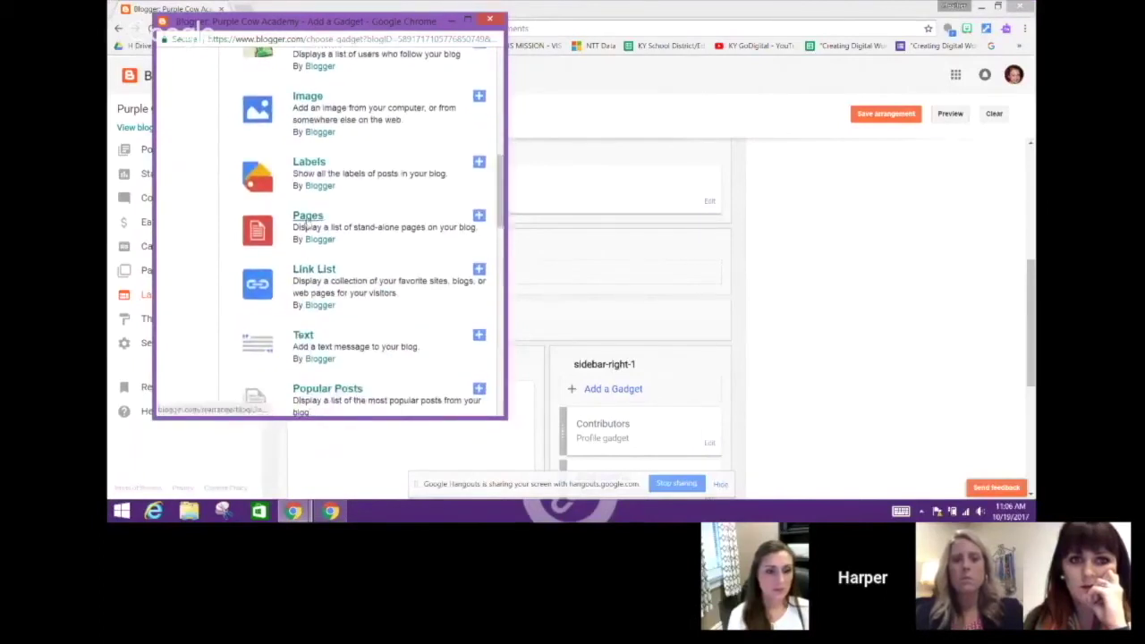
left_click(479, 217)
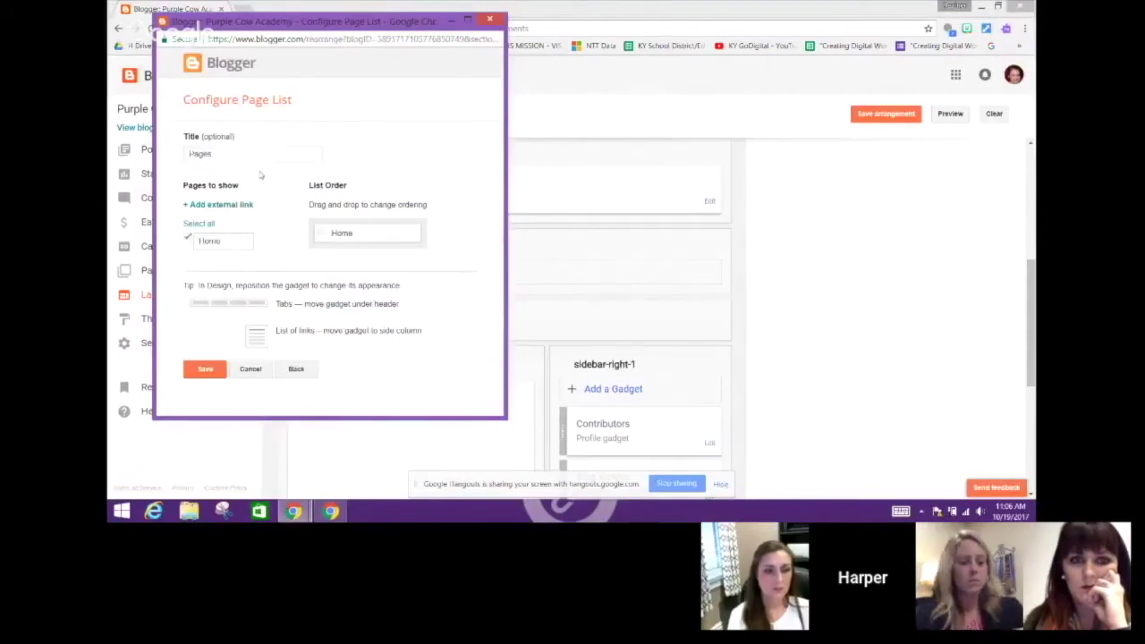
left_click(240, 206)
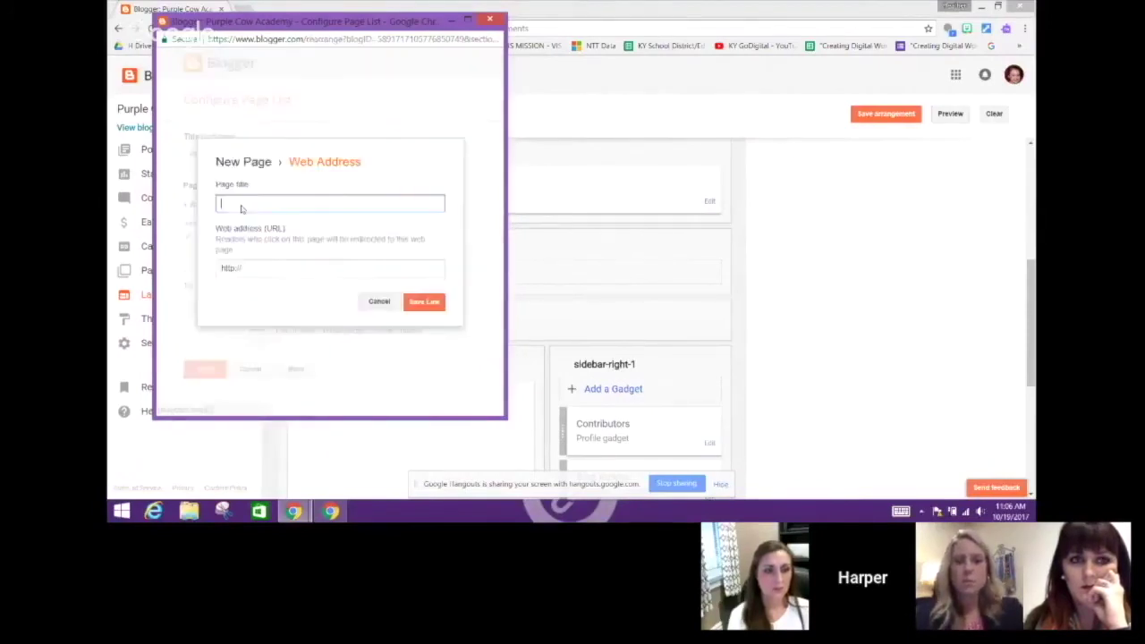
type("Living-Calendar")
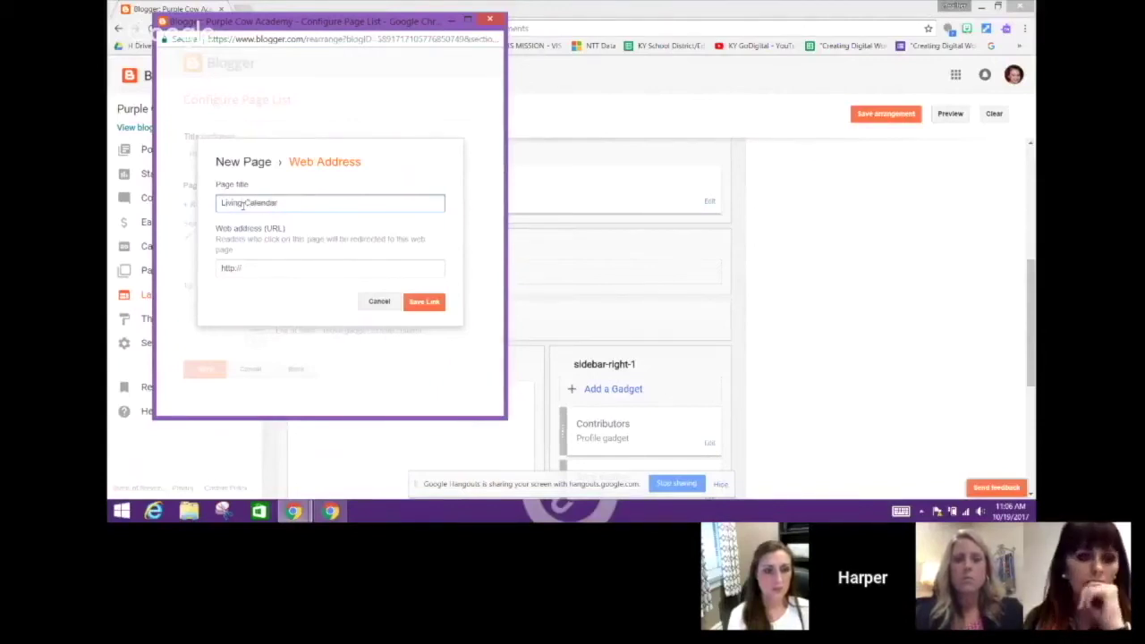
left_click(249, 267)
type("www.google.com")
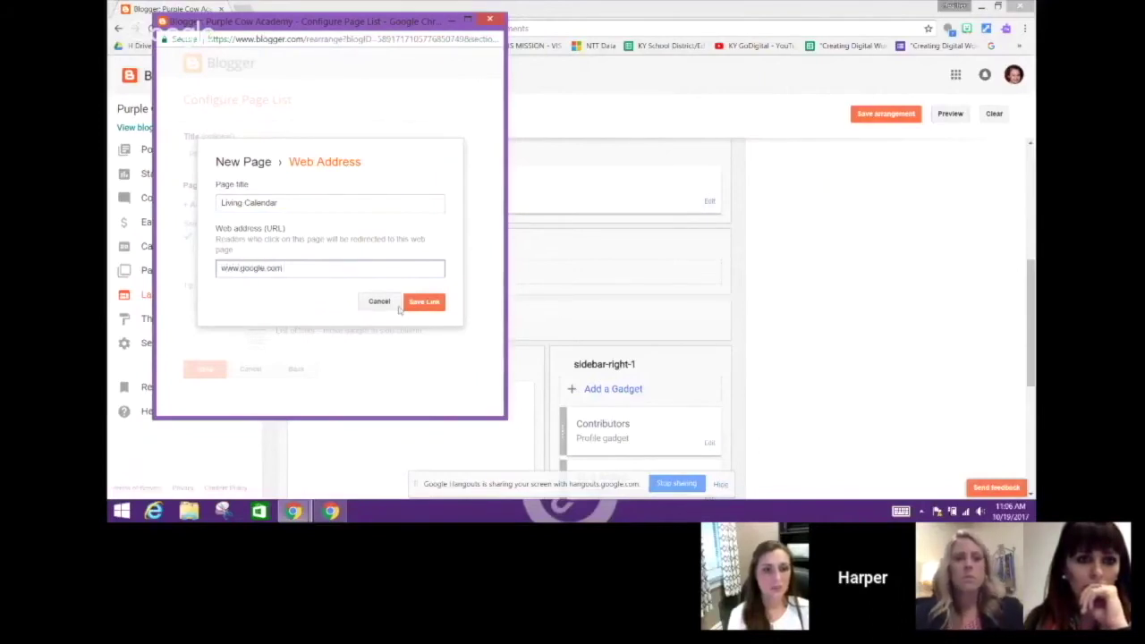
left_click(416, 307)
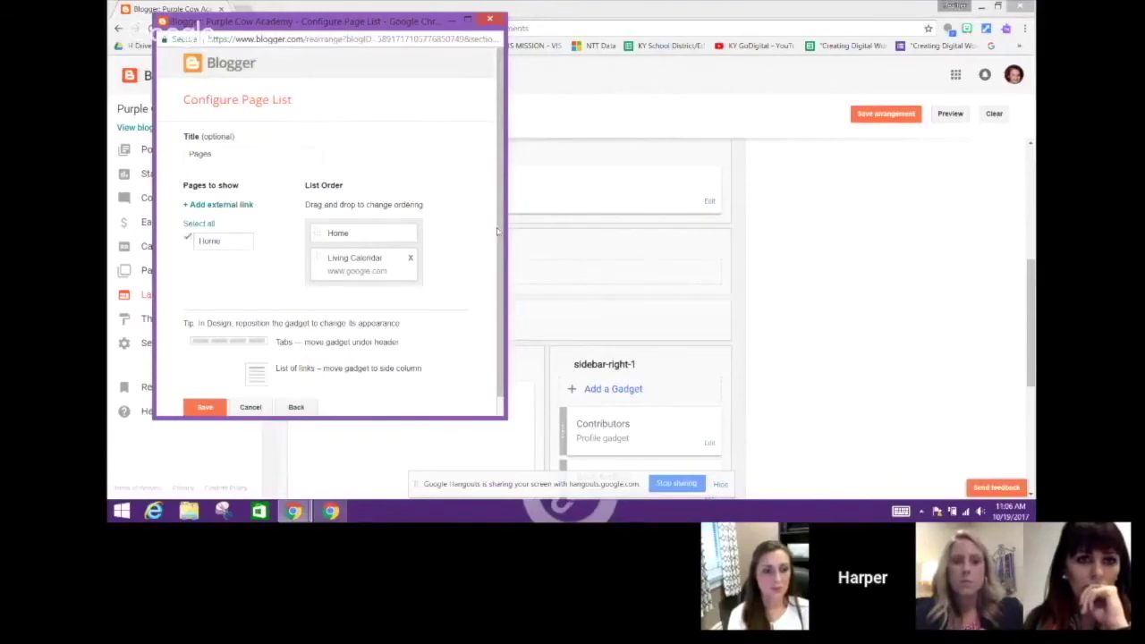
scroll(357, 269, "down", 1)
left_click(206, 388)
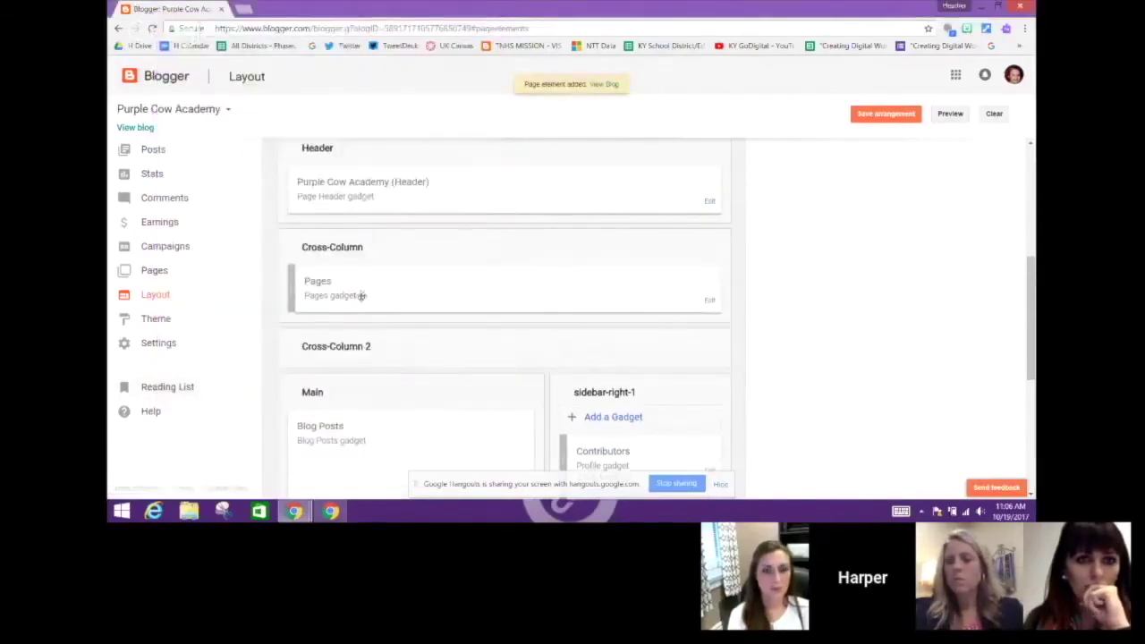
View the live blog in a new tab, then open and cancel the Pages gadget's settings
left_click(134, 128)
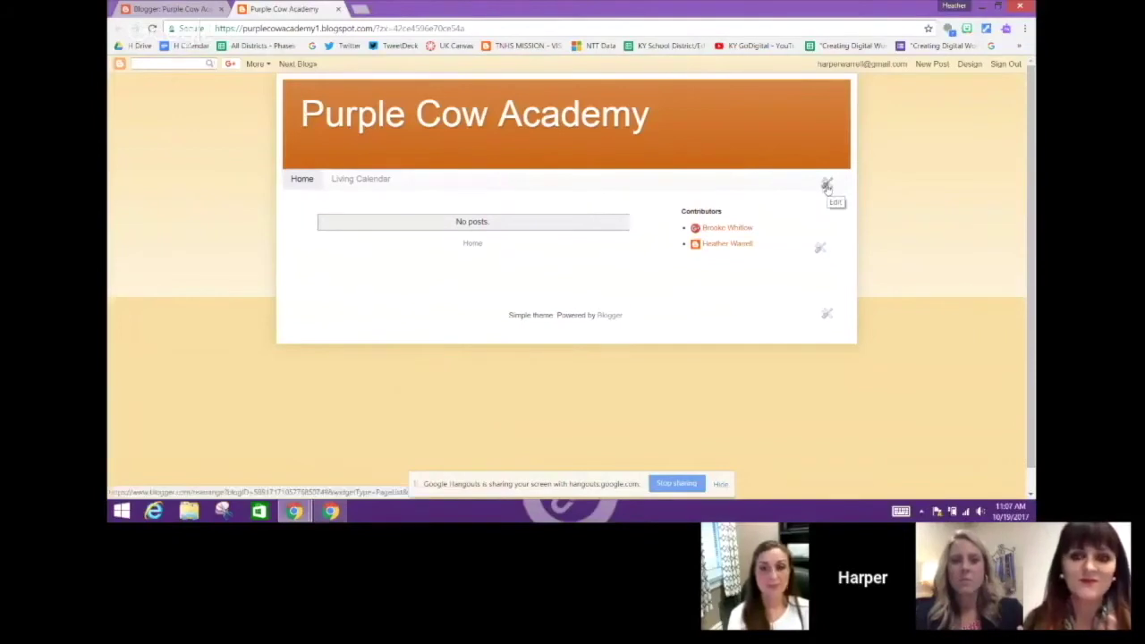
left_click(827, 185)
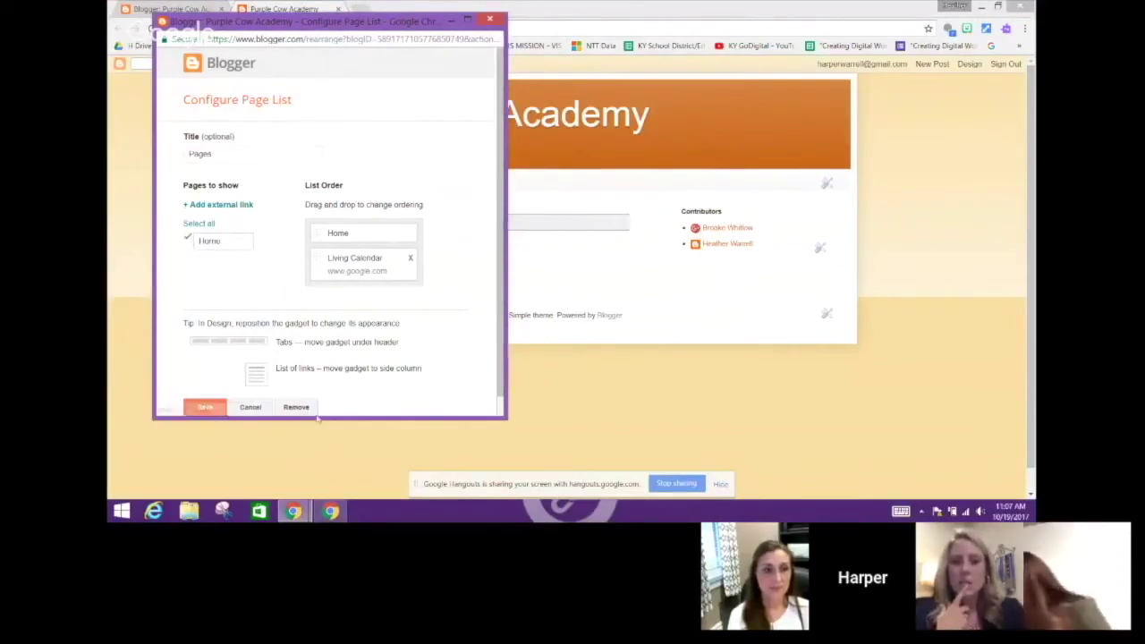
left_click(253, 408)
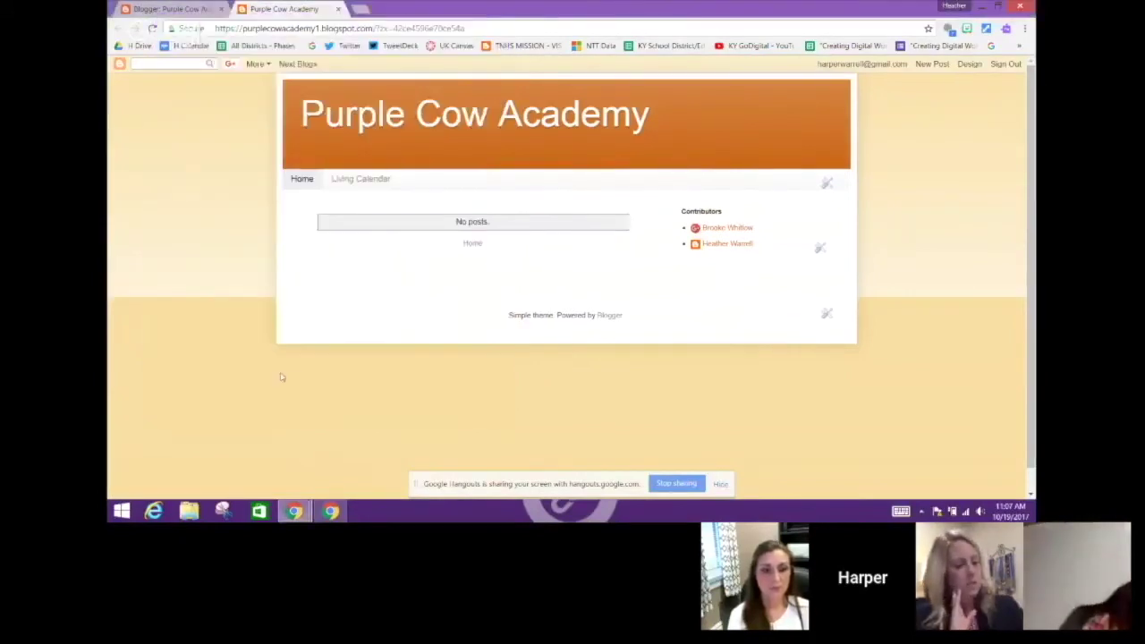
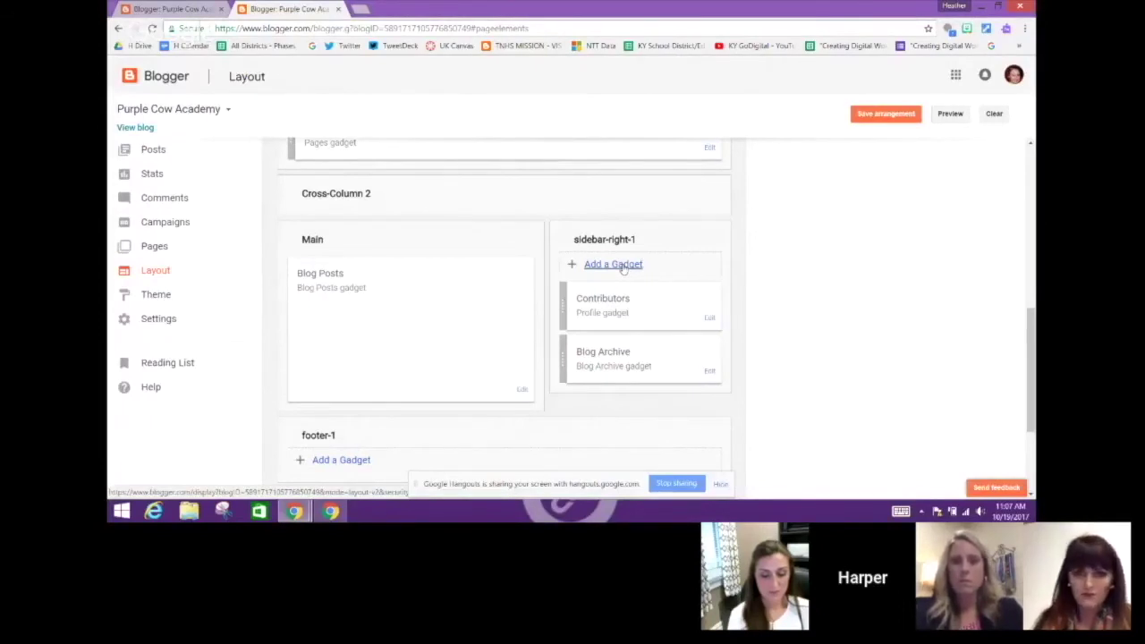
Add a Link List gadget to sidebar-right-1 titled 'Teacher Resources'
left_click(617, 264)
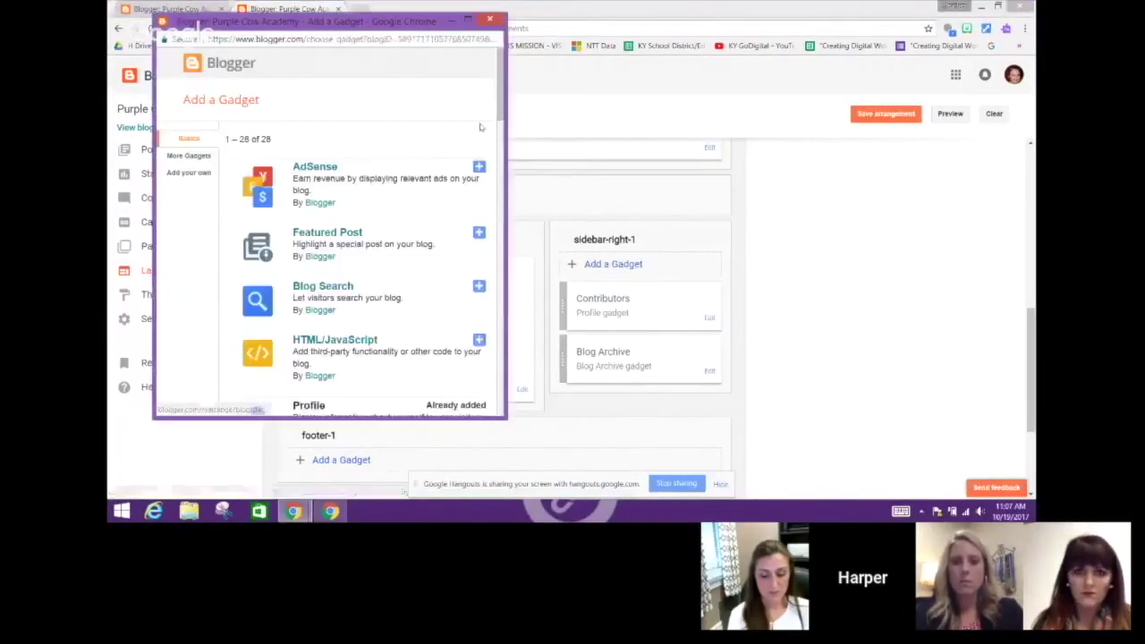
left_click_drag(499, 118, 510, 239)
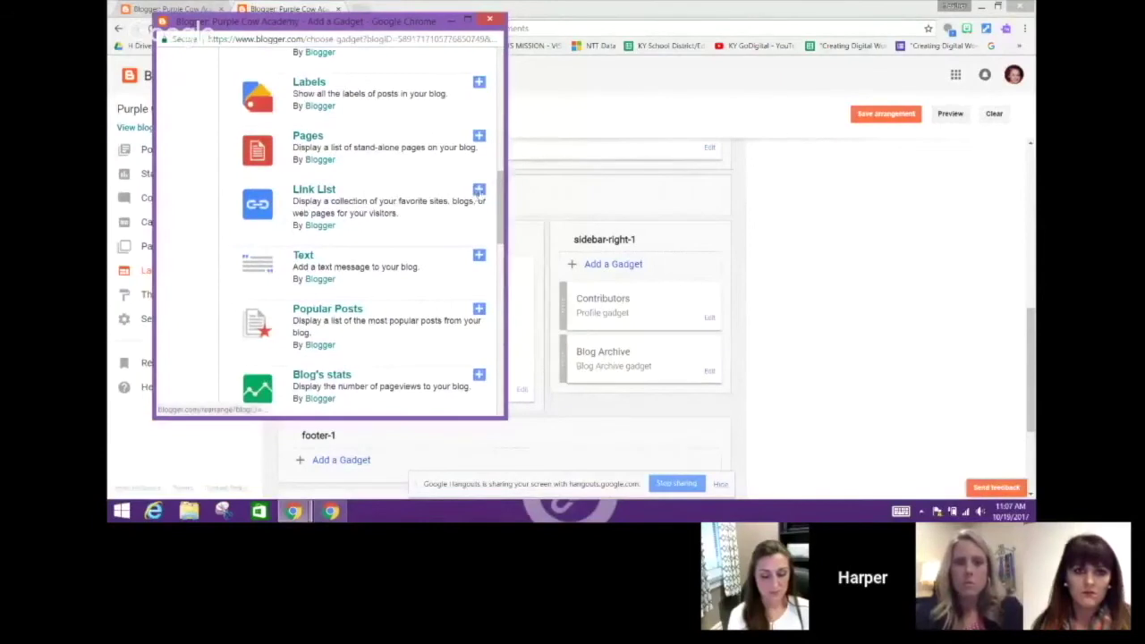
left_click(479, 191)
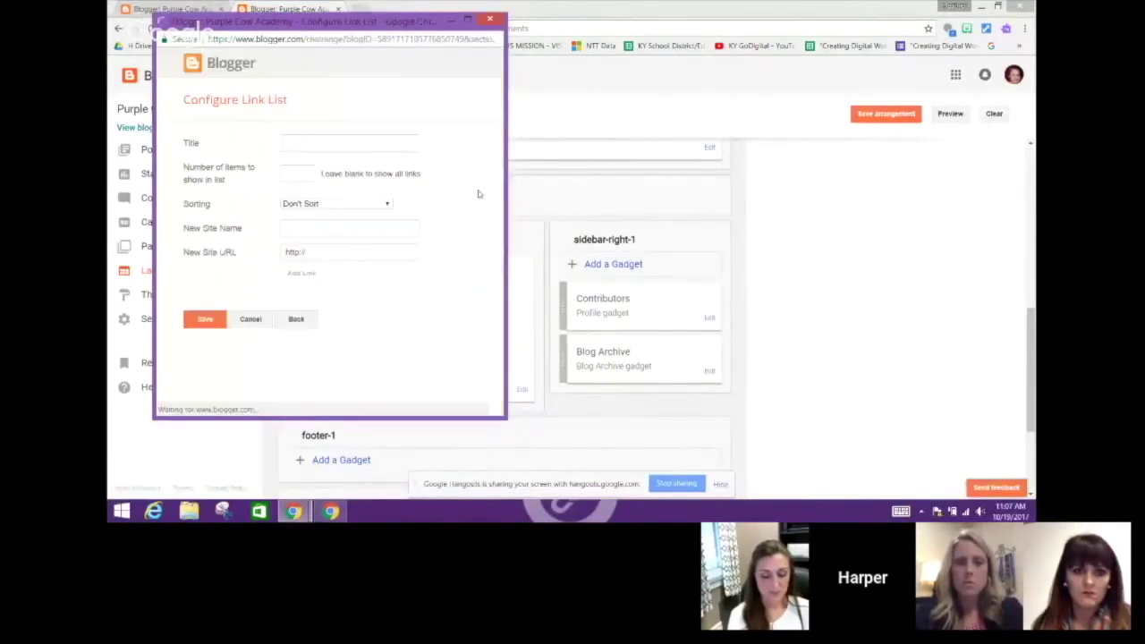
left_click(290, 143)
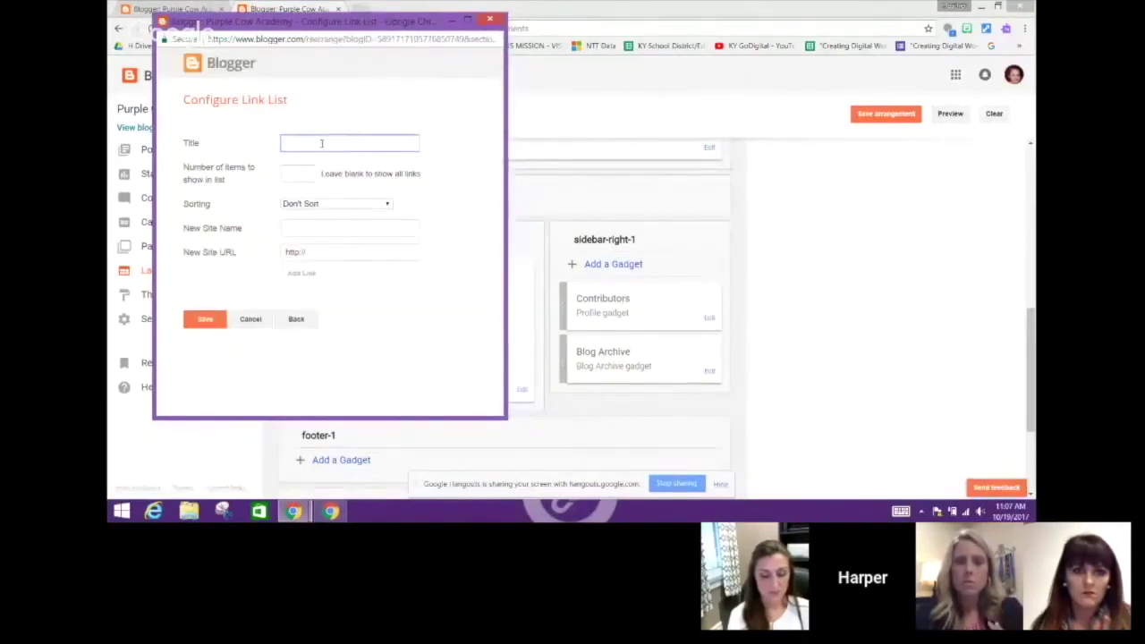
type("Test")
type("r ")
type("File")
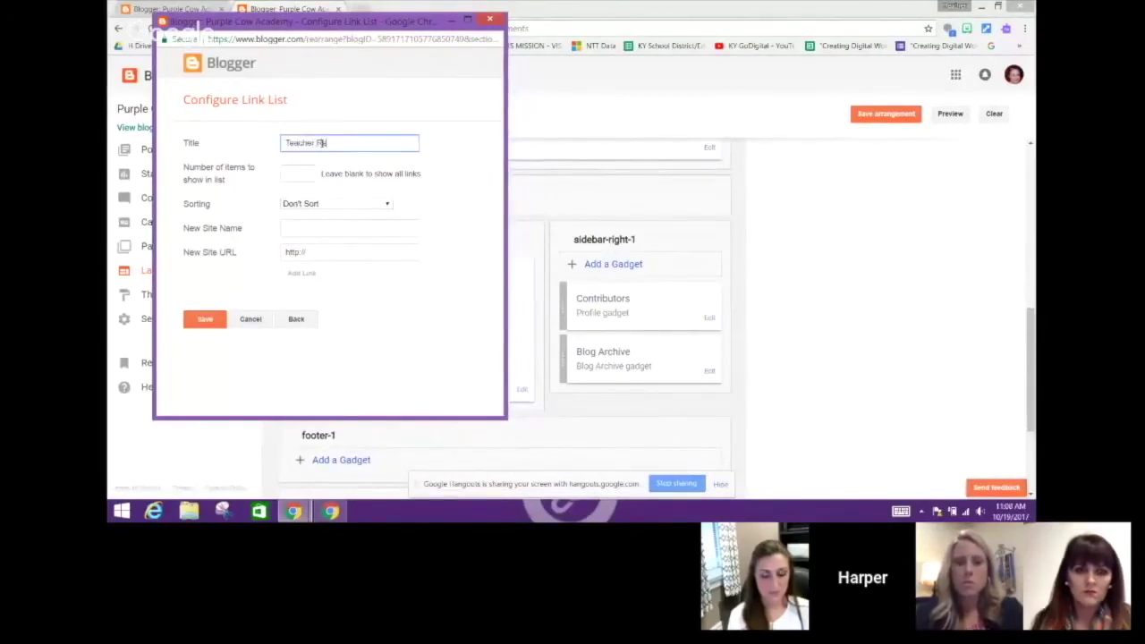
key("BackSpace")
key("BackSpace")
key("BackSpace")
key("BackSpace")
type("Resou")
left_click(312, 227)
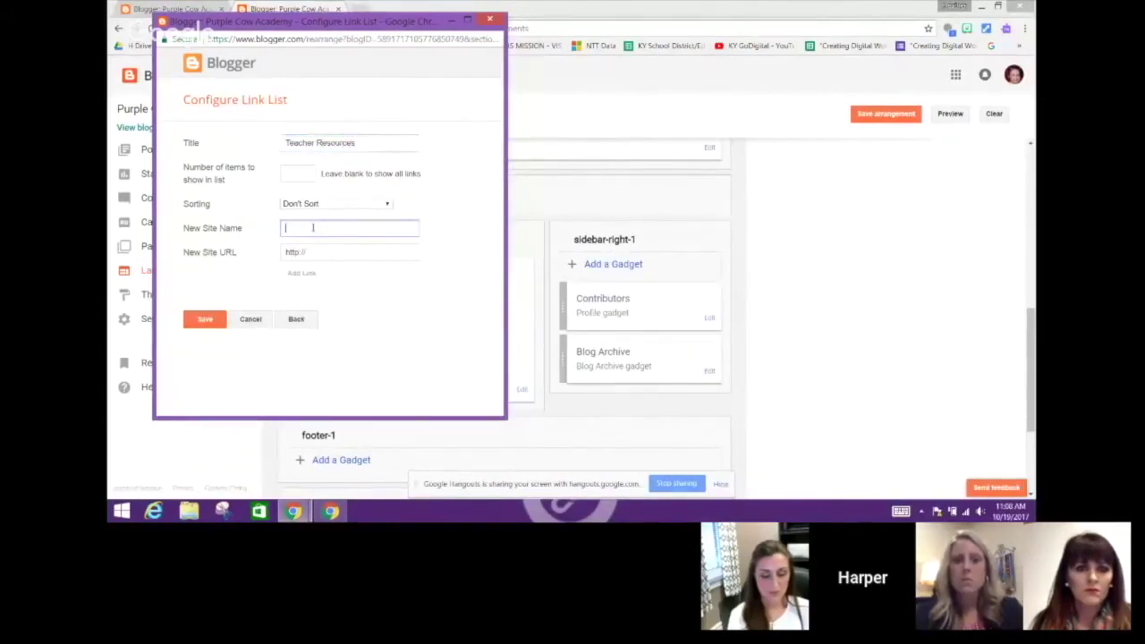
type("POES ")
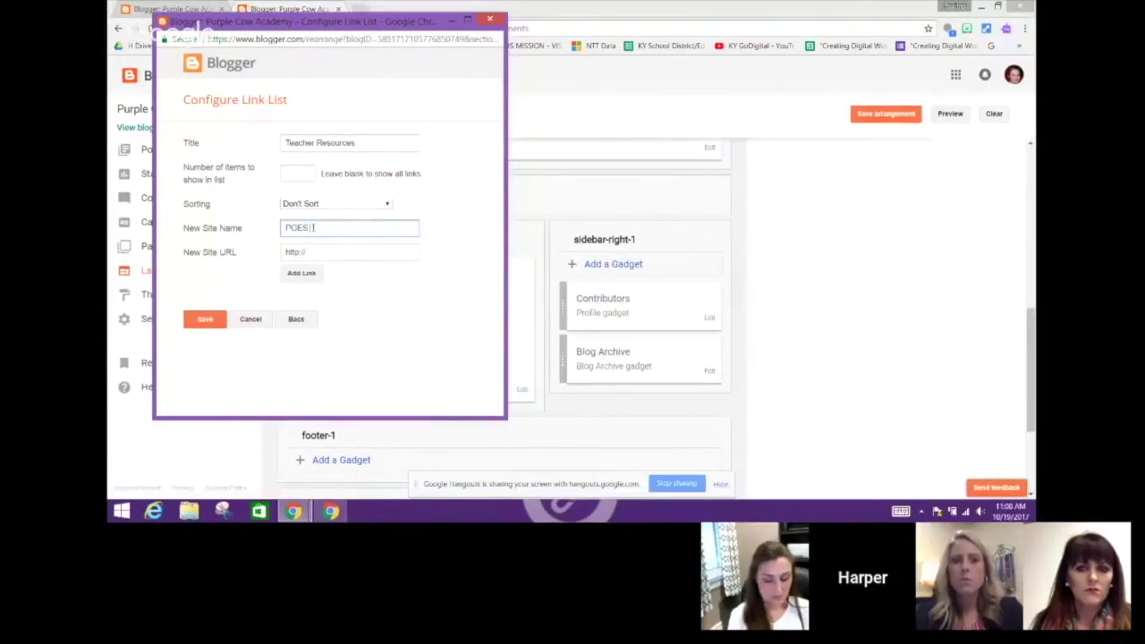
type("Self Reflection)")
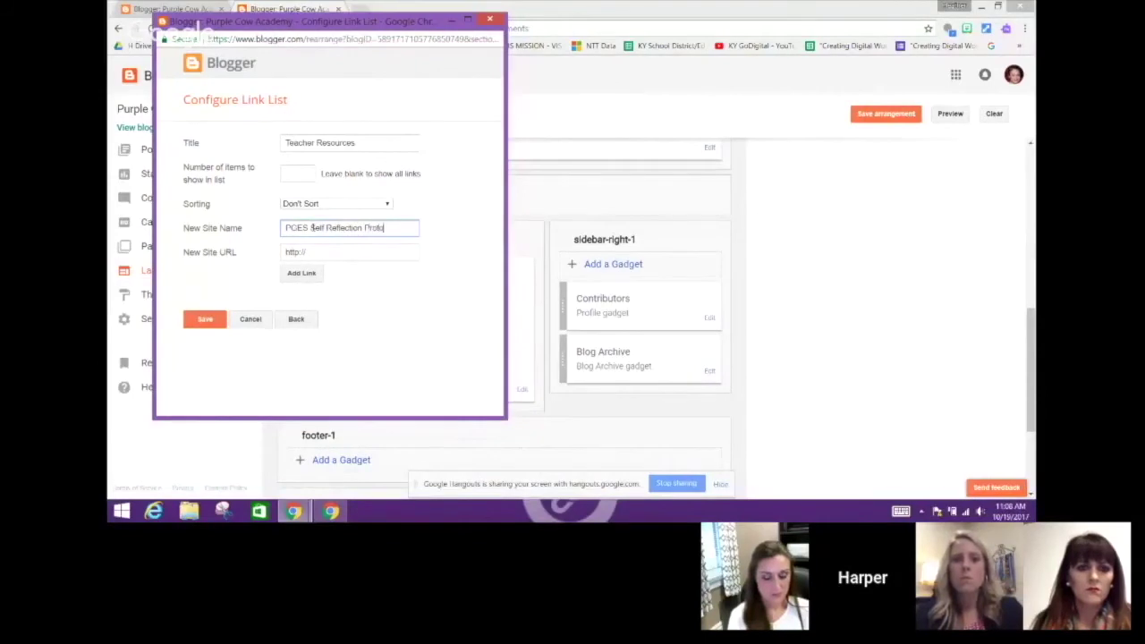
left_click_drag(313, 253, 267, 260)
key("BackSpace")
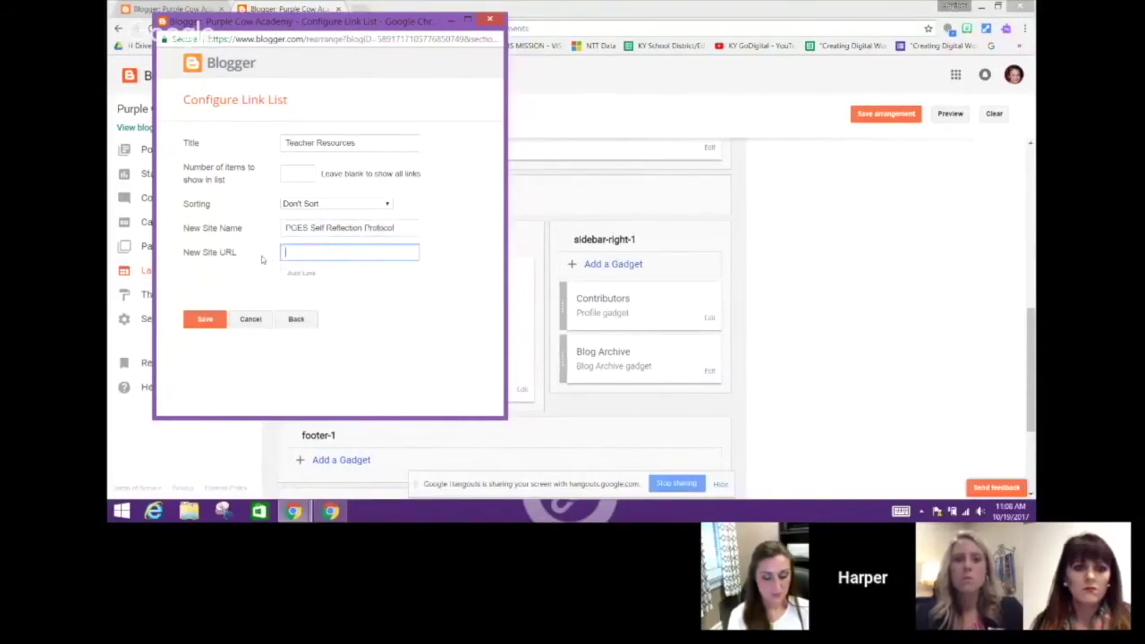
type("www.goog")
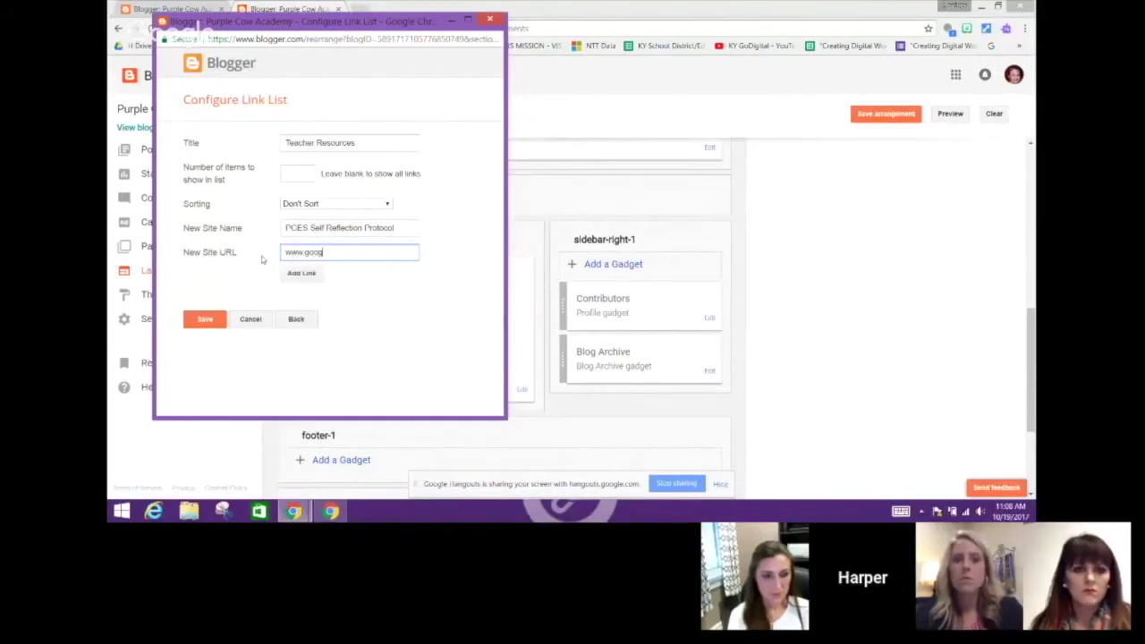
type("le.com")
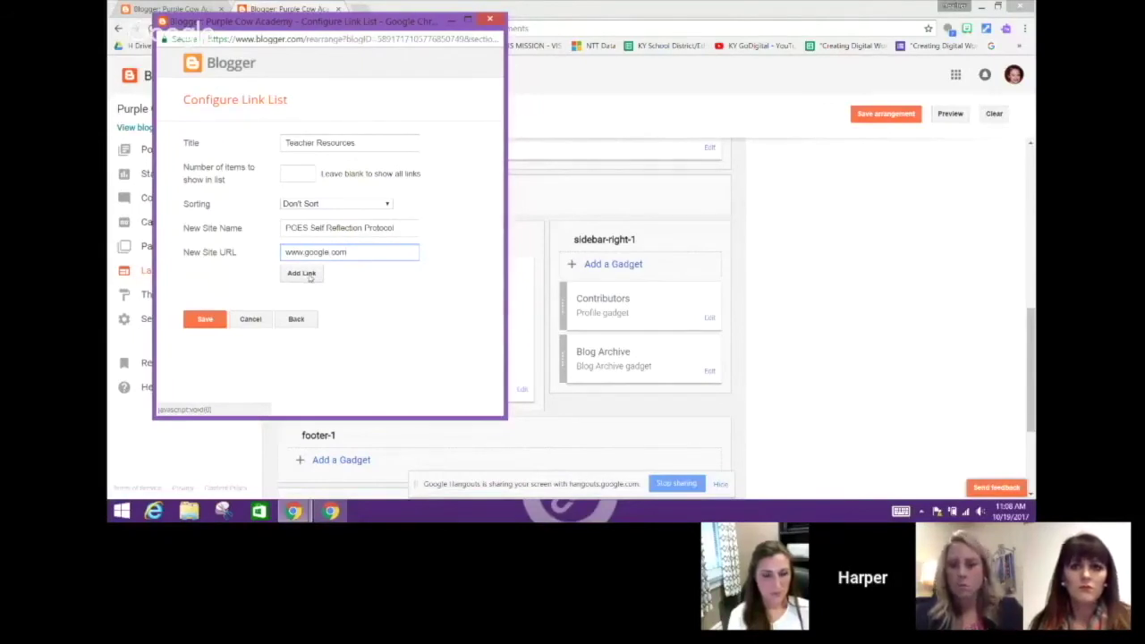
left_click(307, 274)
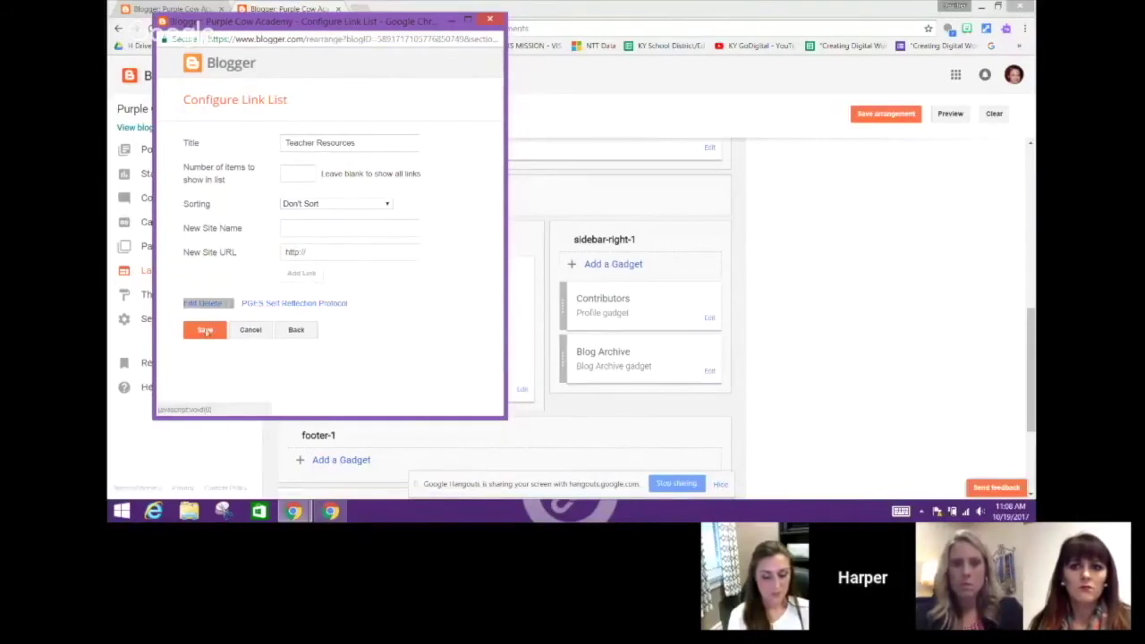
left_click(204, 329)
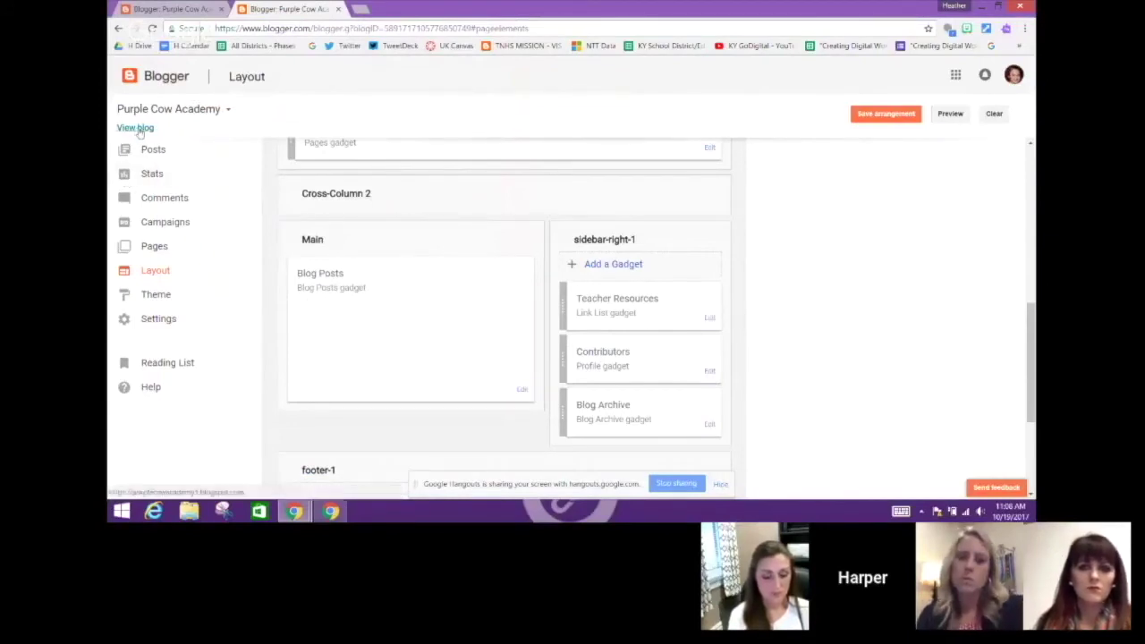
Save the layout arrangement, view the live blog, and go to its Design page
left_click(887, 116)
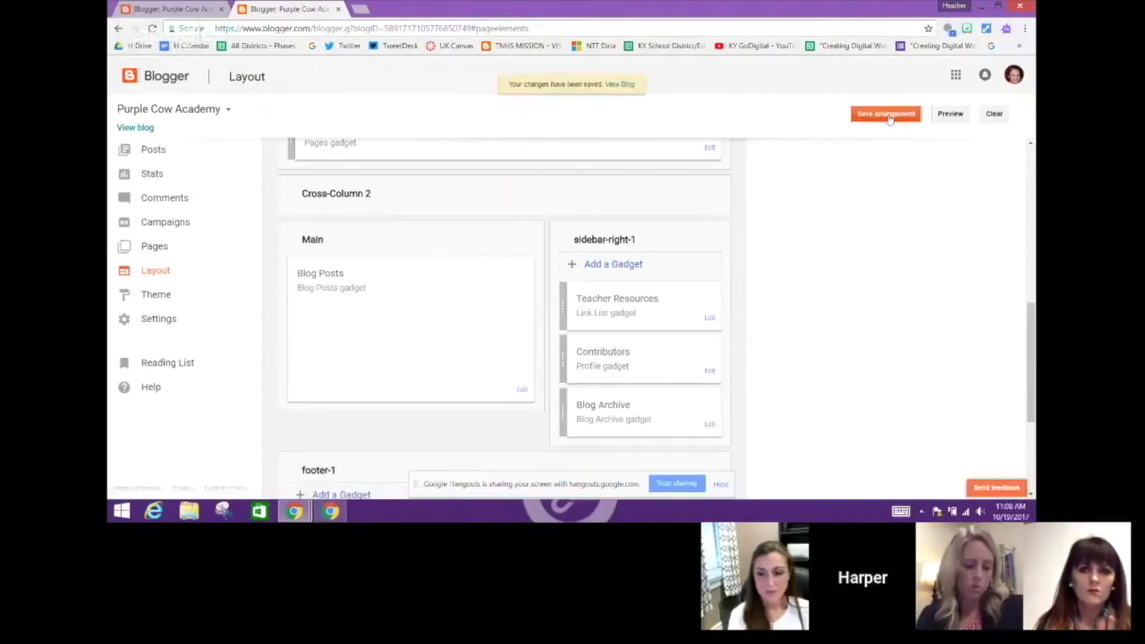
left_click(136, 128)
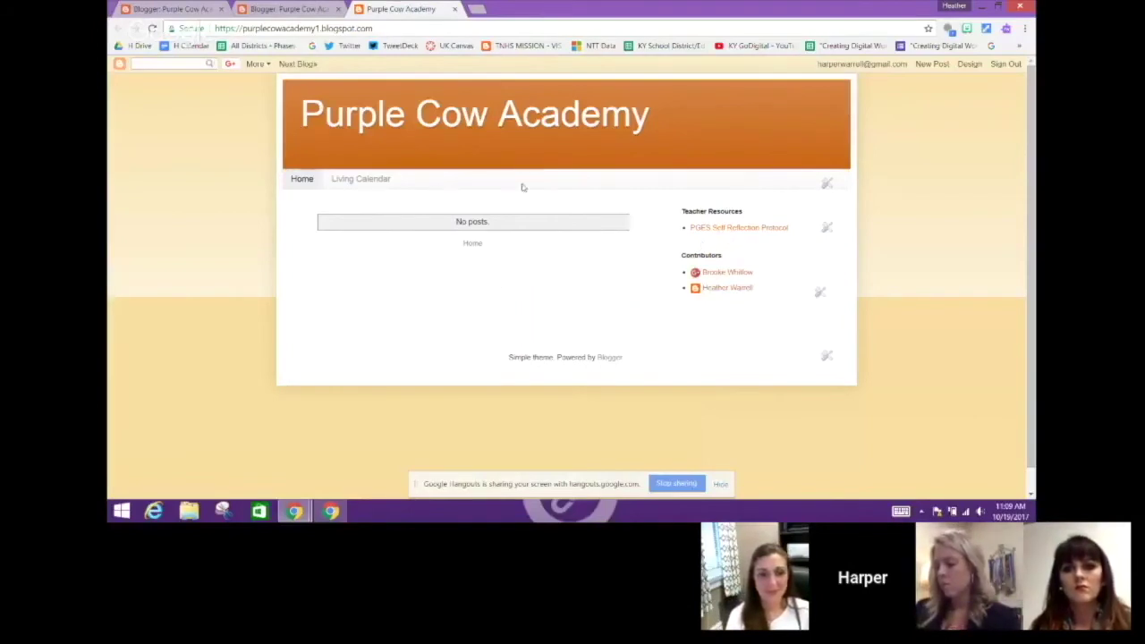
left_click(970, 64)
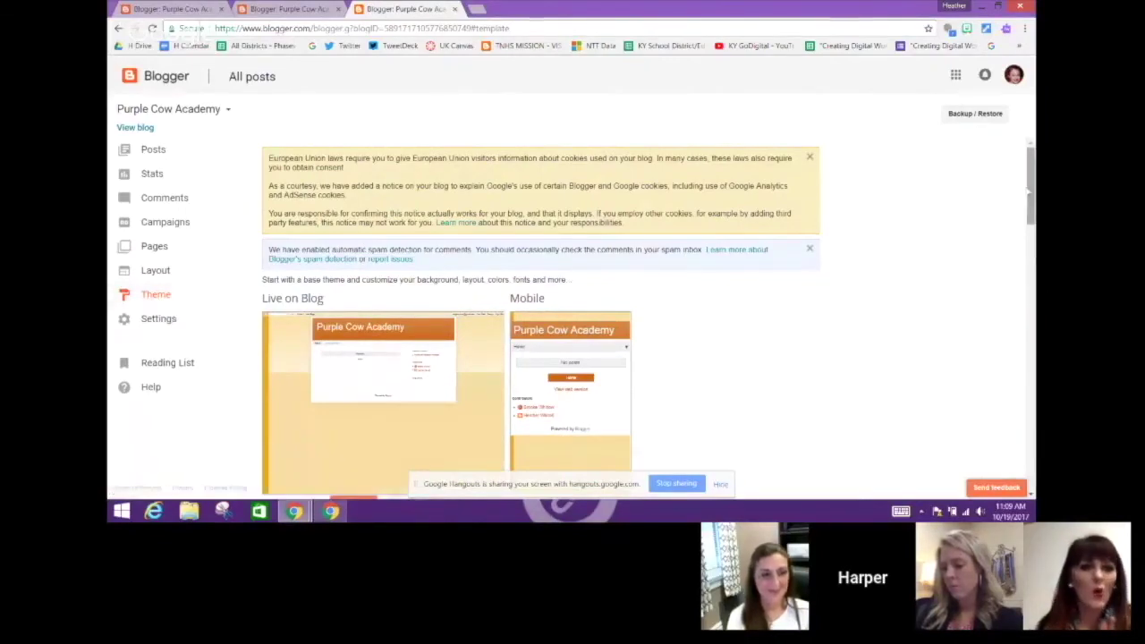
Customize the Live on Blog theme to open the Theme Designer
left_click_drag(1031, 181, 1033, 208)
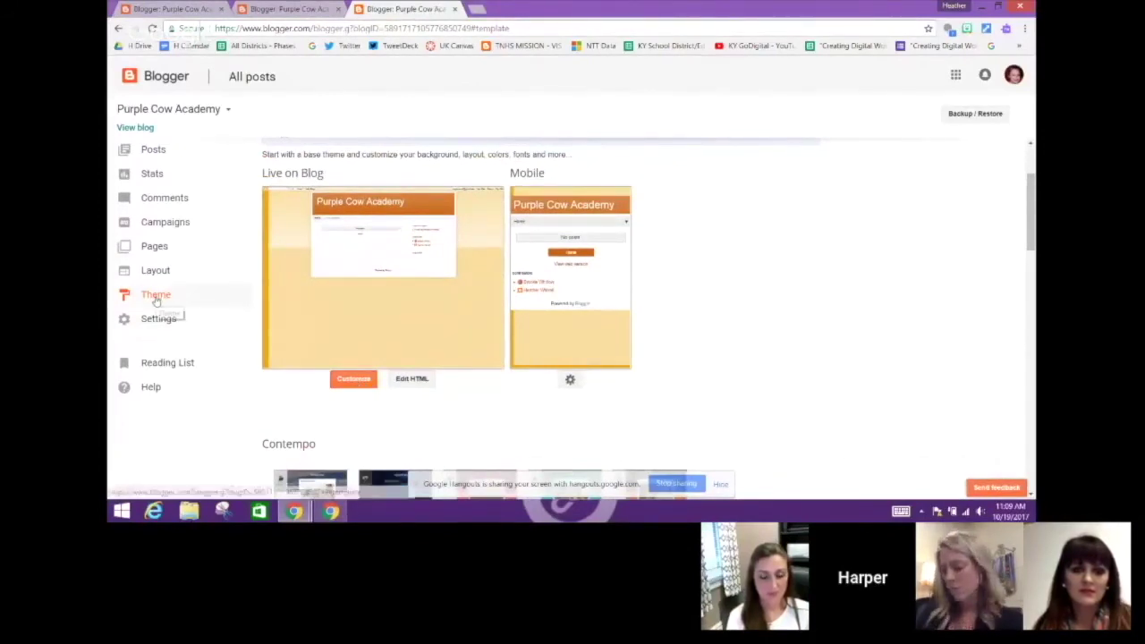
left_click(361, 382)
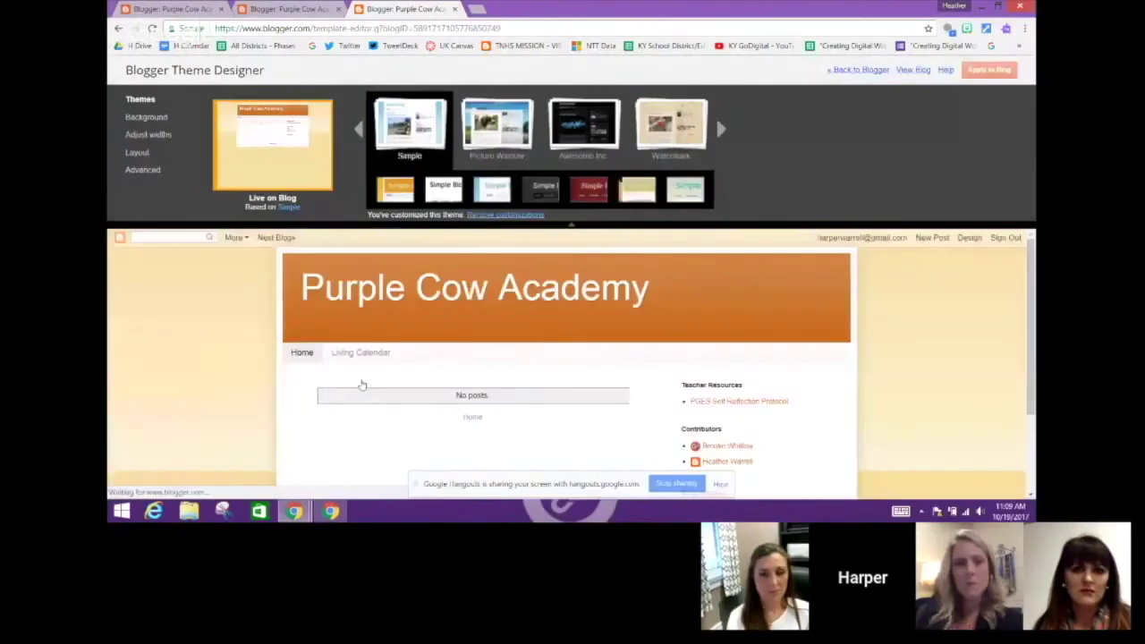
Set the background to the last purple Abstract image and apply the purple suggested theme
left_click(157, 120)
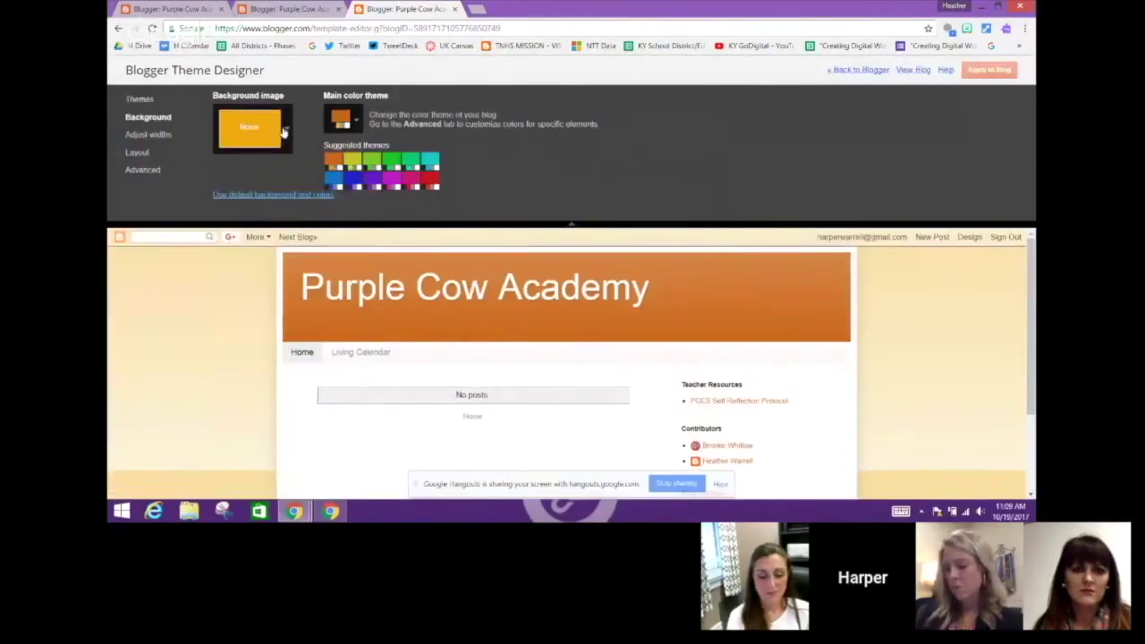
left_click(287, 130)
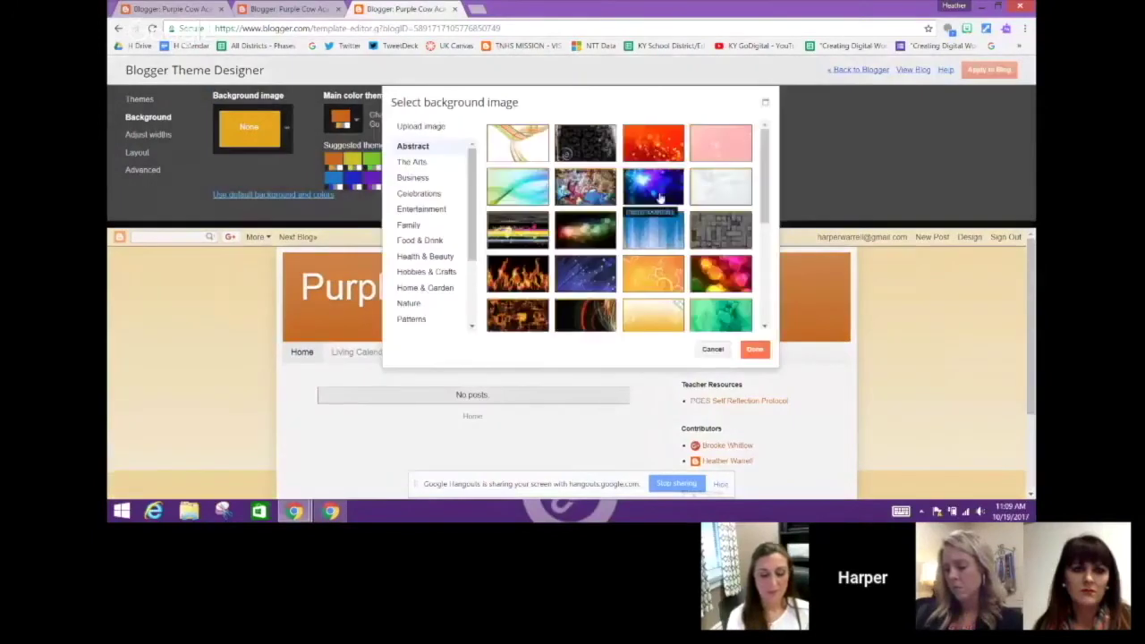
left_click_drag(767, 172, 767, 270)
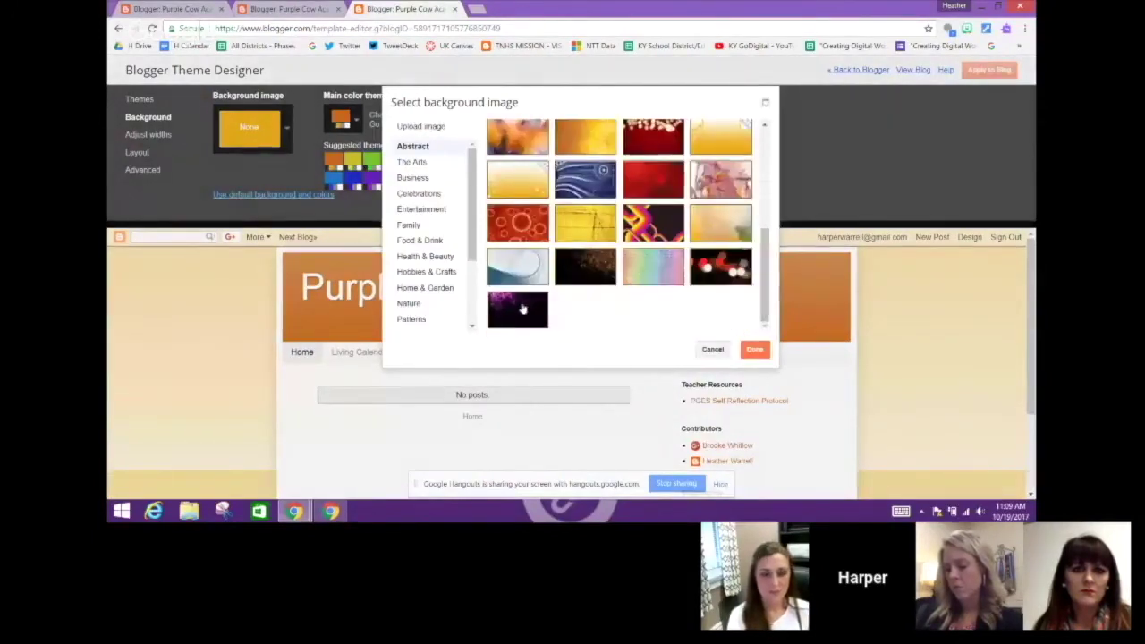
left_click(521, 309)
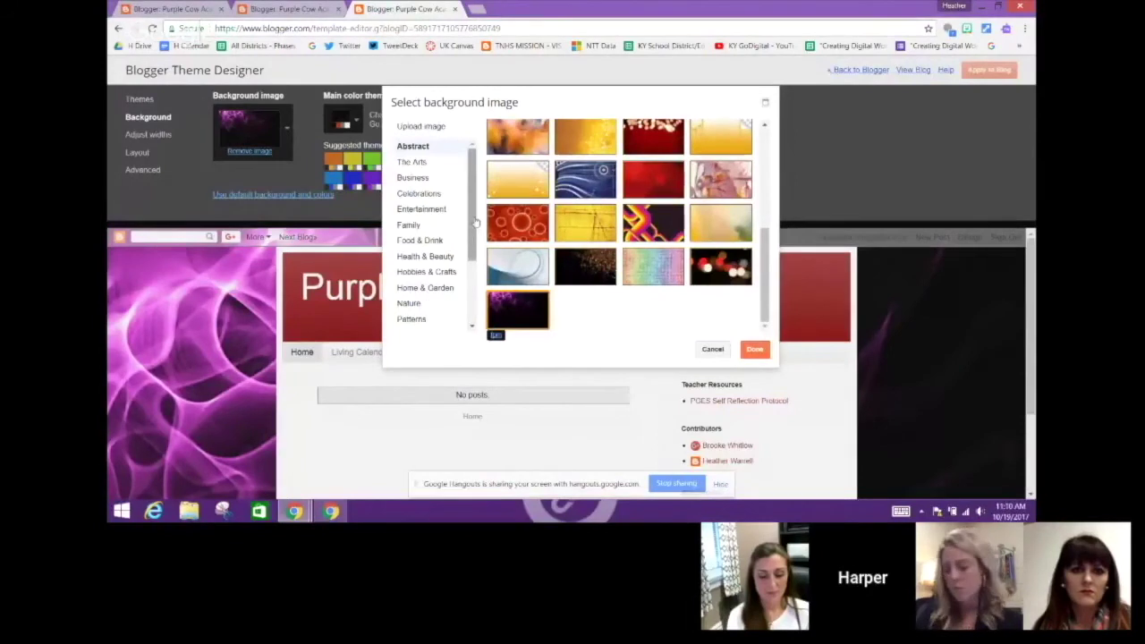
scroll(471, 224, "down", 1)
scroll(474, 180, "up", 1)
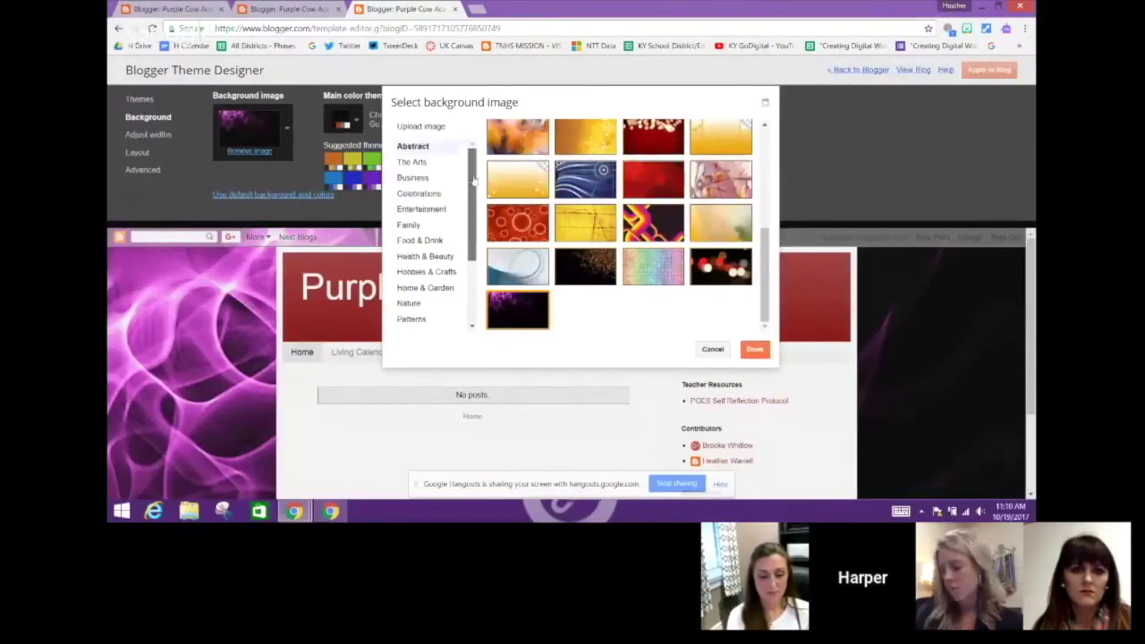
left_click(433, 126)
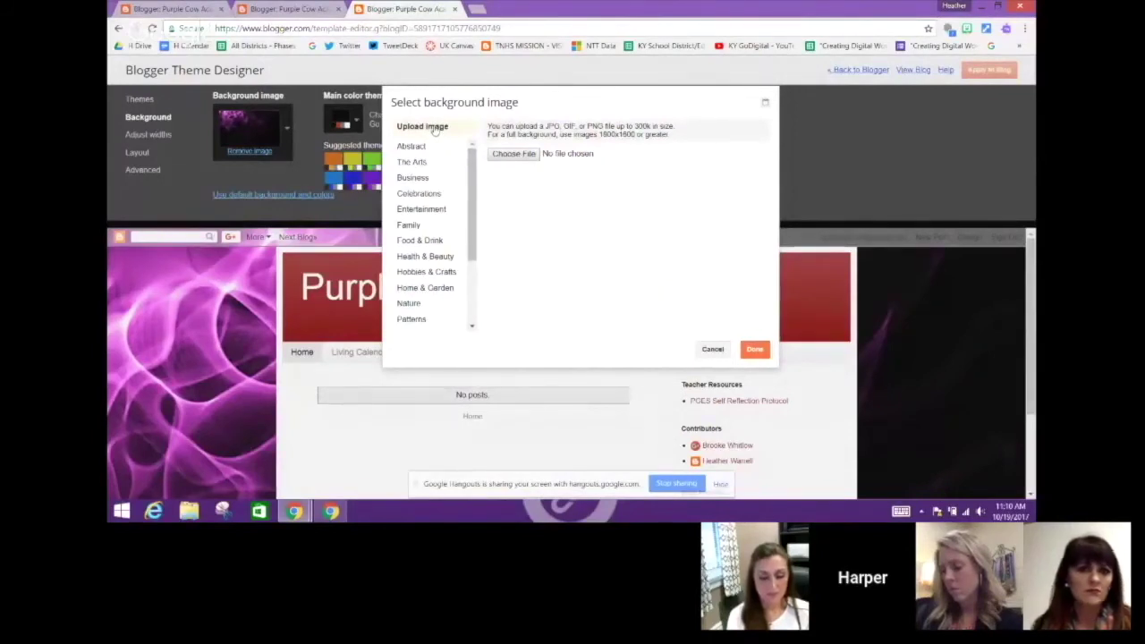
left_click(412, 146)
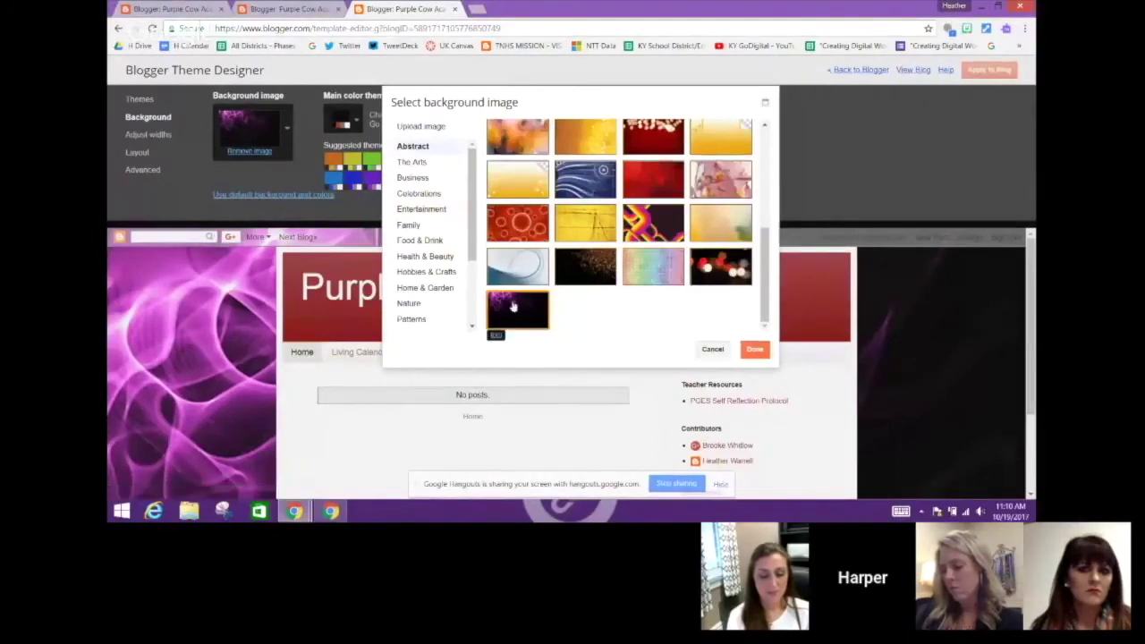
left_click(756, 350)
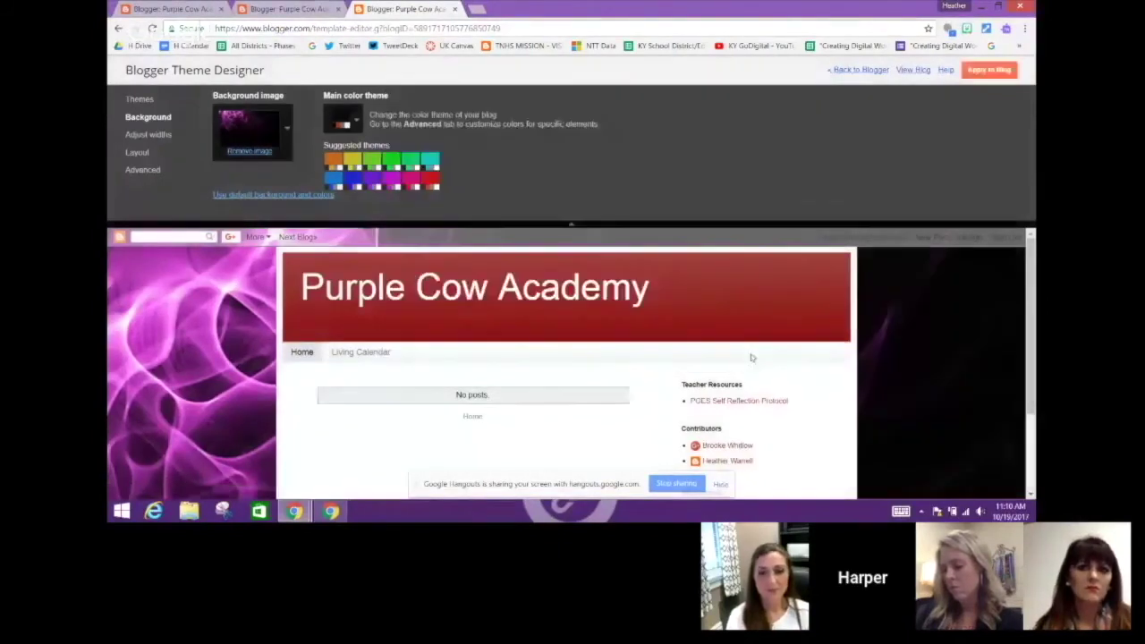
left_click(374, 181)
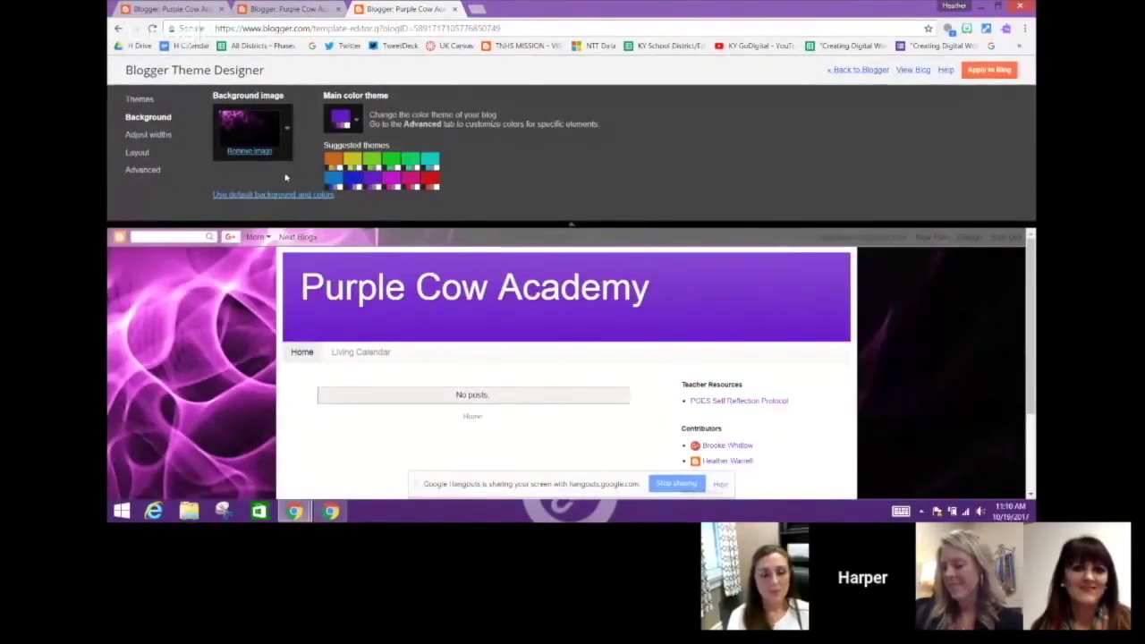
left_click(146, 153)
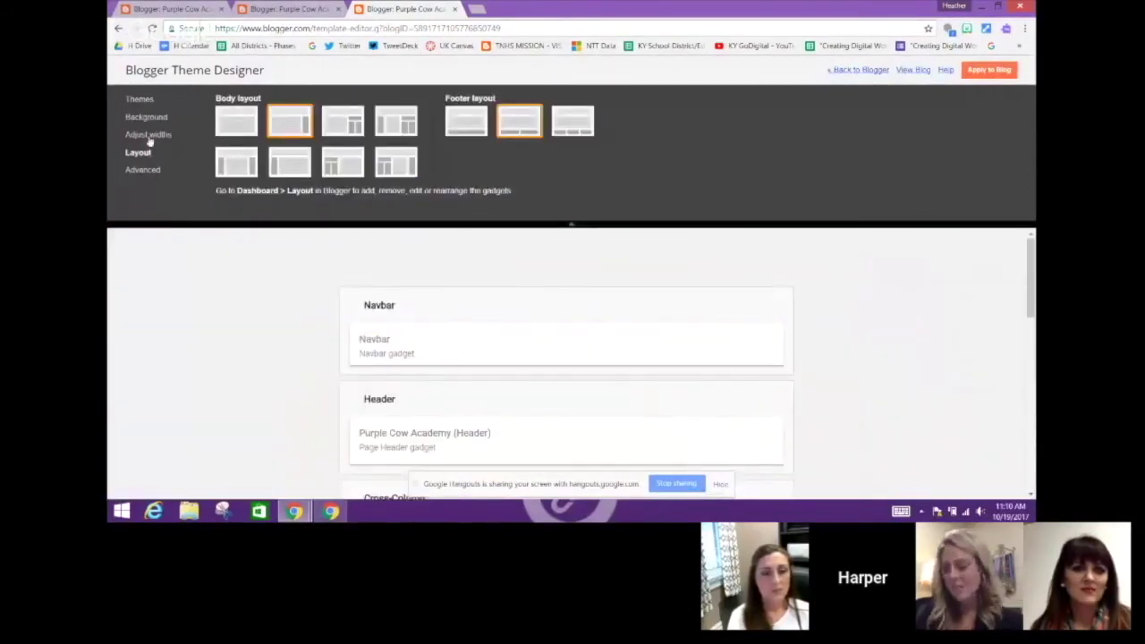
Set the blog title and tab text fonts to Georgia, make tab text purple #6511cc, and apply to the blog
left_click(148, 135)
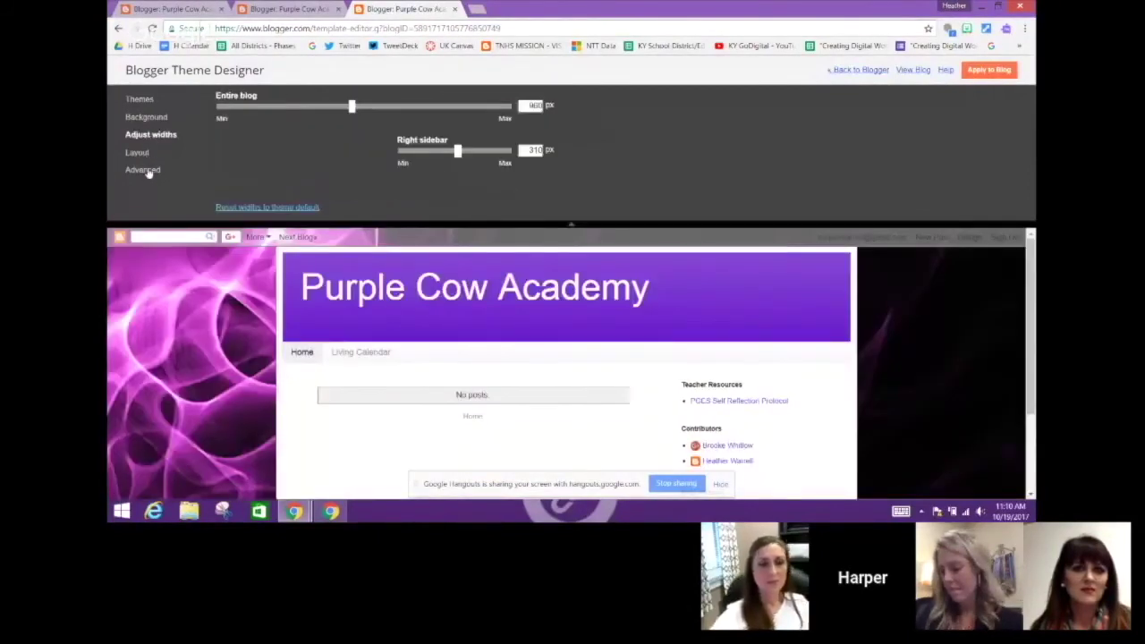
left_click(145, 170)
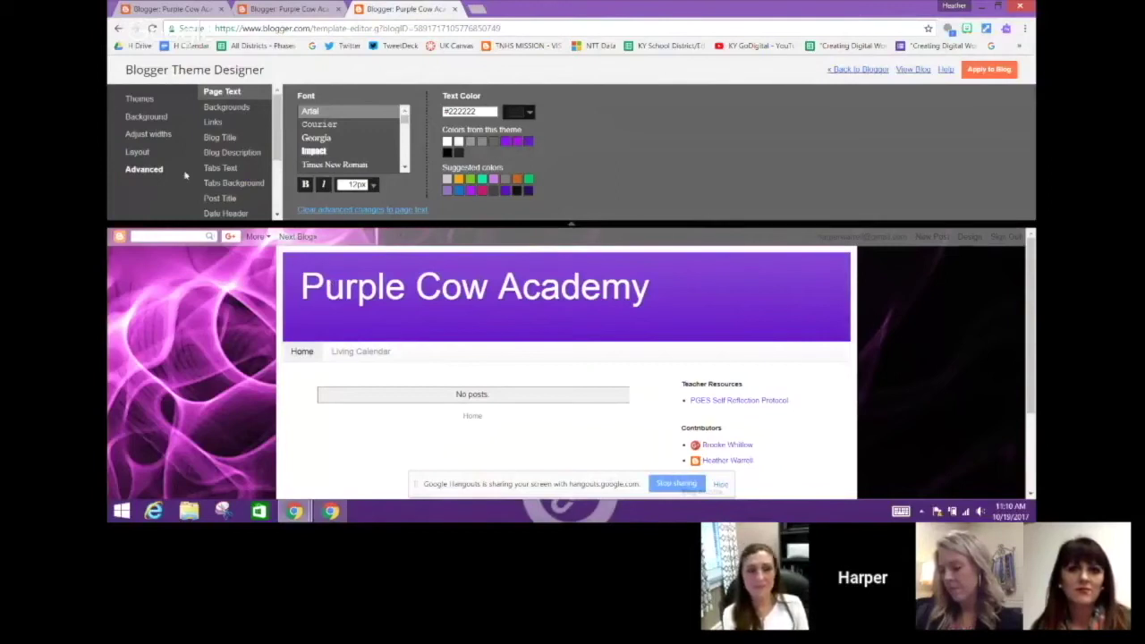
left_click(226, 139)
left_click(315, 139)
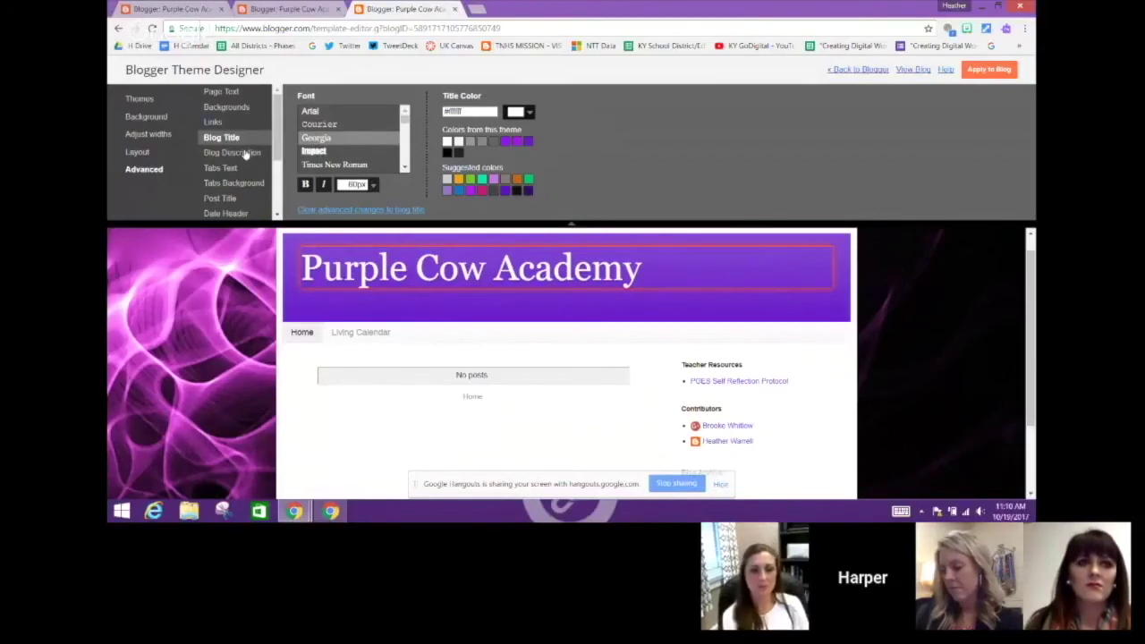
left_click(221, 168)
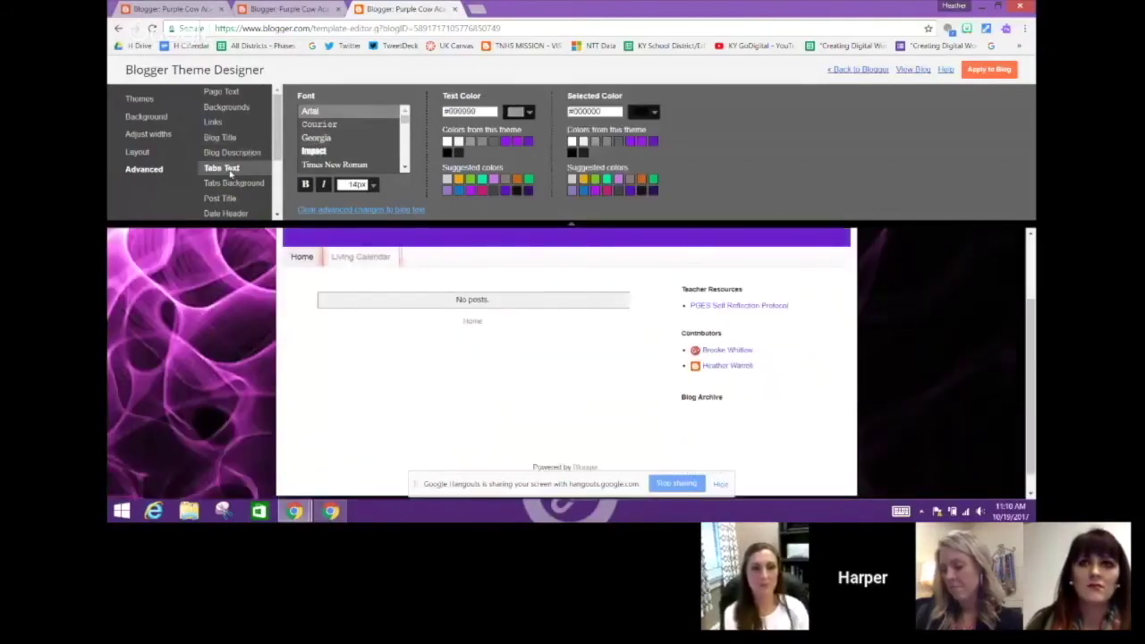
left_click(315, 140)
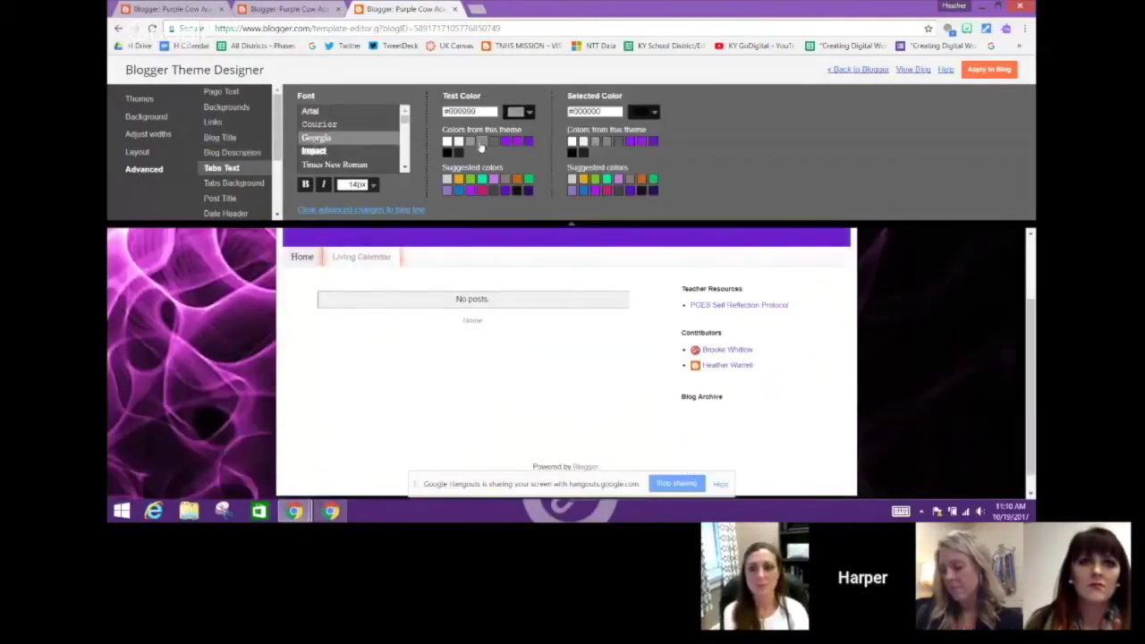
left_click(528, 142)
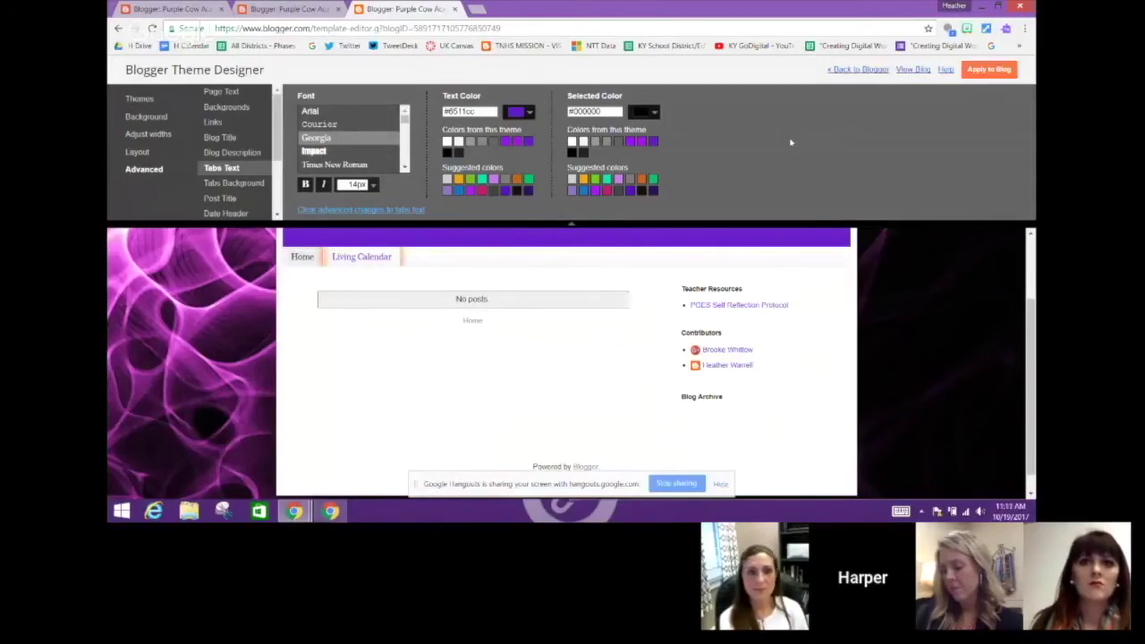
left_click(989, 69)
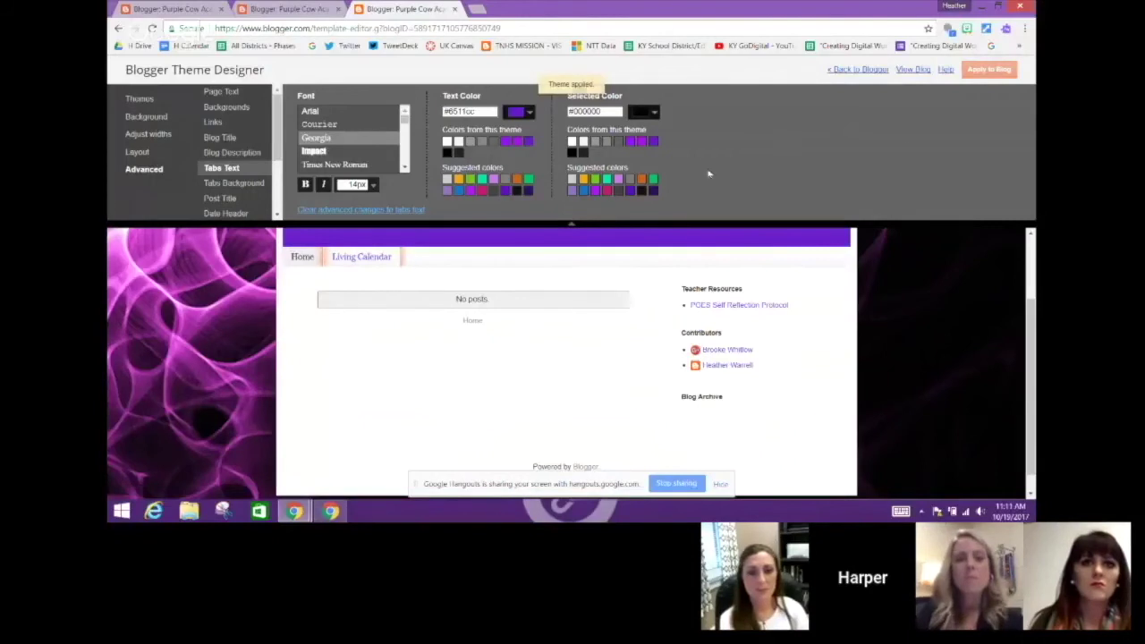
Return to the Blogger dashboard and open the live blog in a new tab
left_click(855, 73)
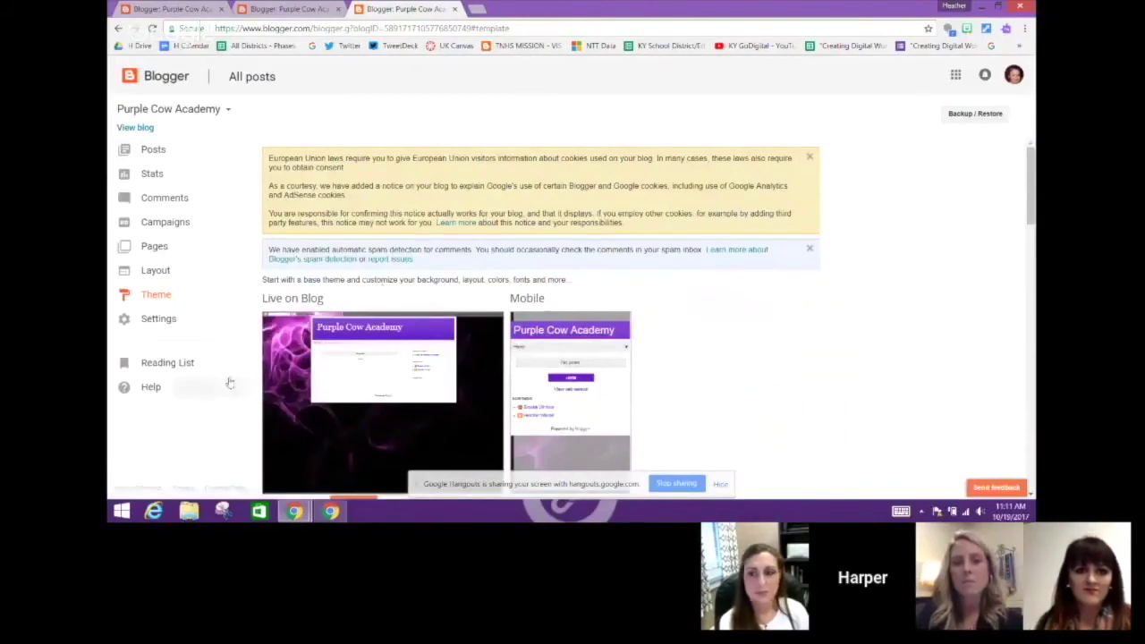
left_click_drag(1031, 189, 1031, 194)
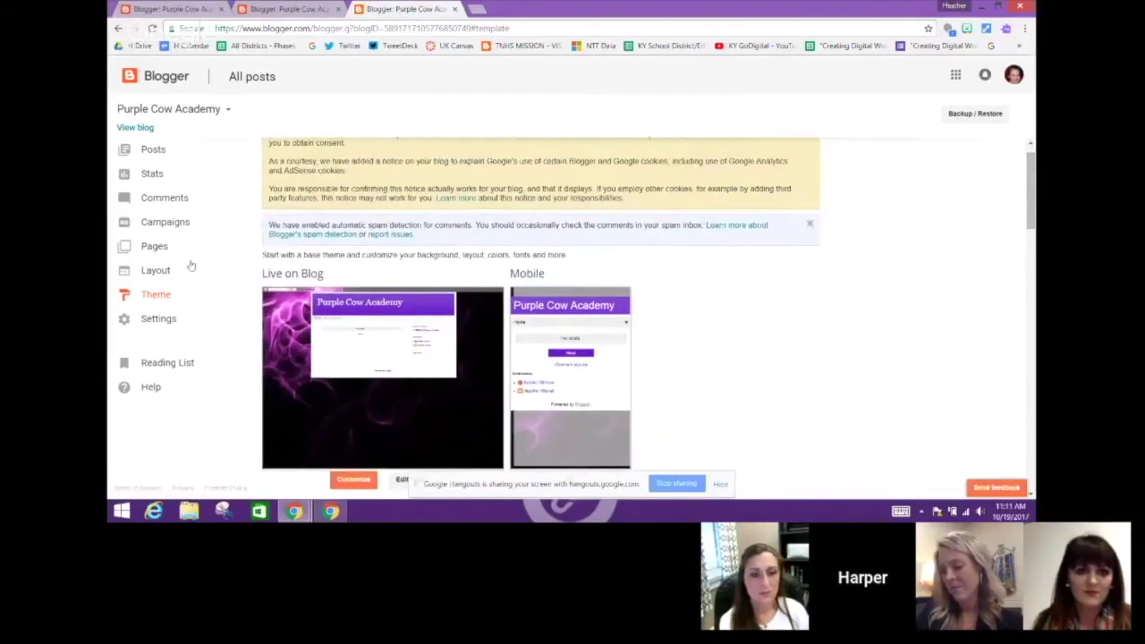
left_click(135, 127)
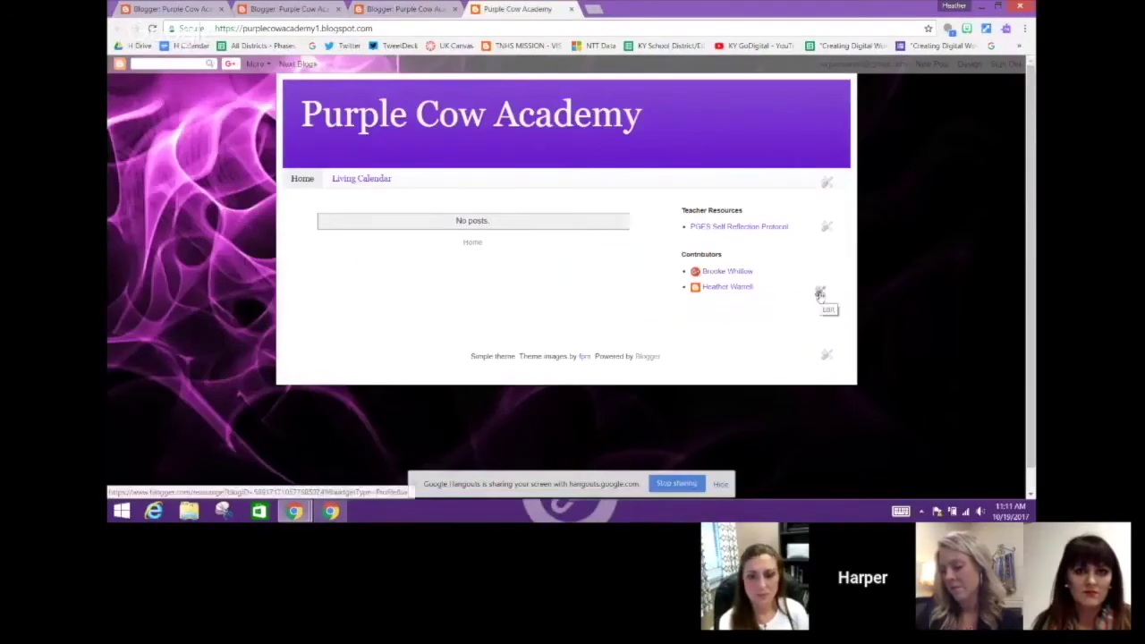
Remove the Contributors gadget from the blog's sidebar and reload the page
right_click(820, 294)
left_click(820, 294)
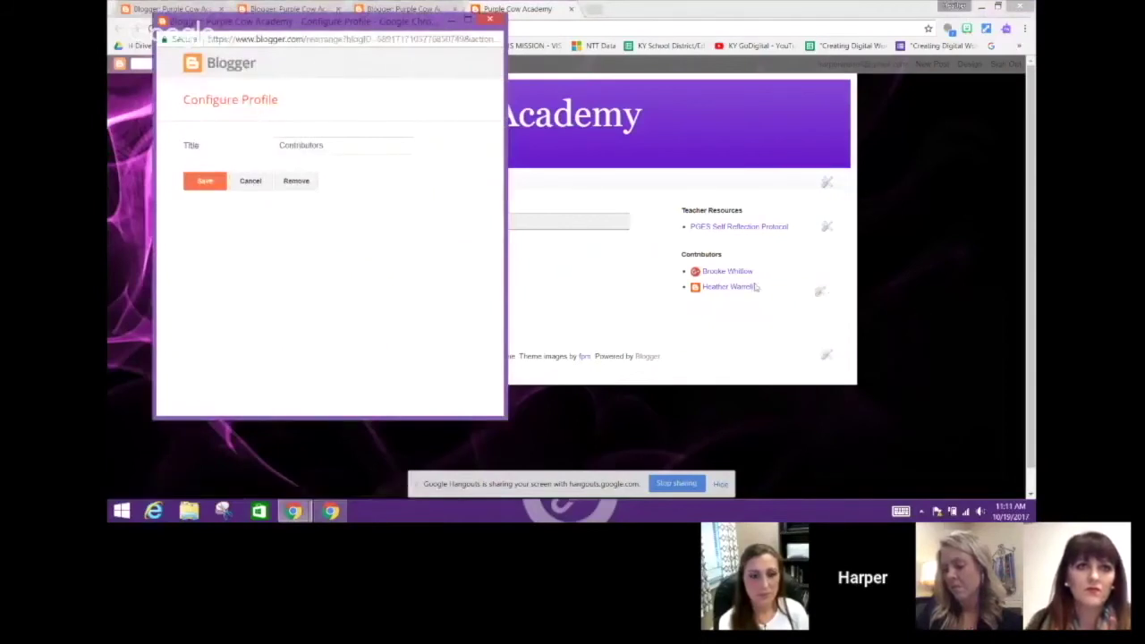
left_click(296, 181)
left_click(380, 100)
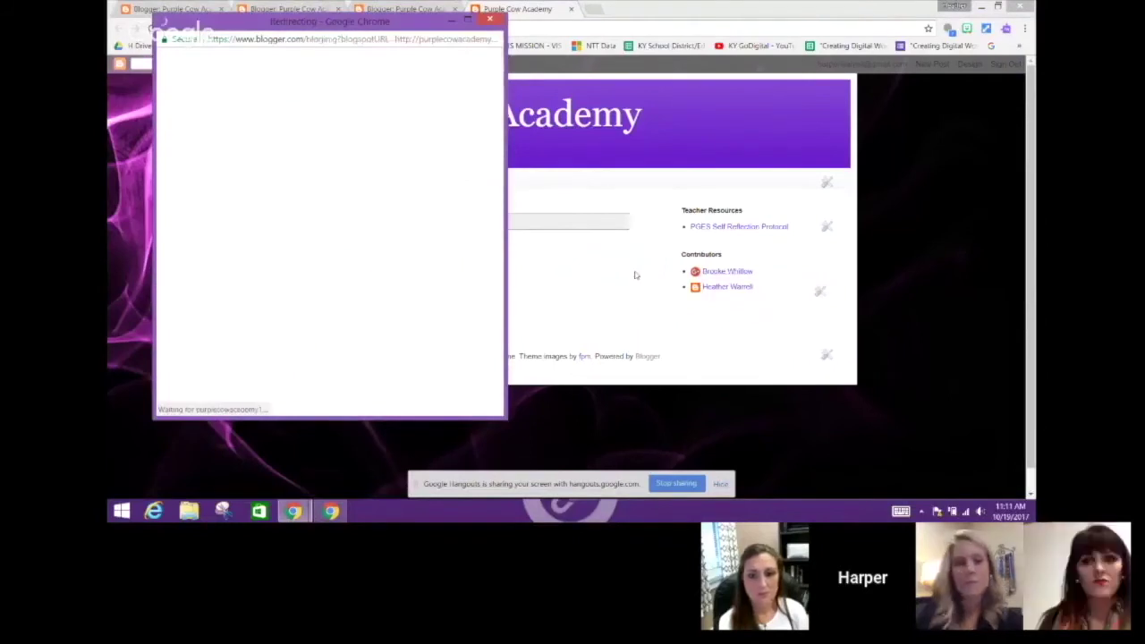
left_click(491, 19)
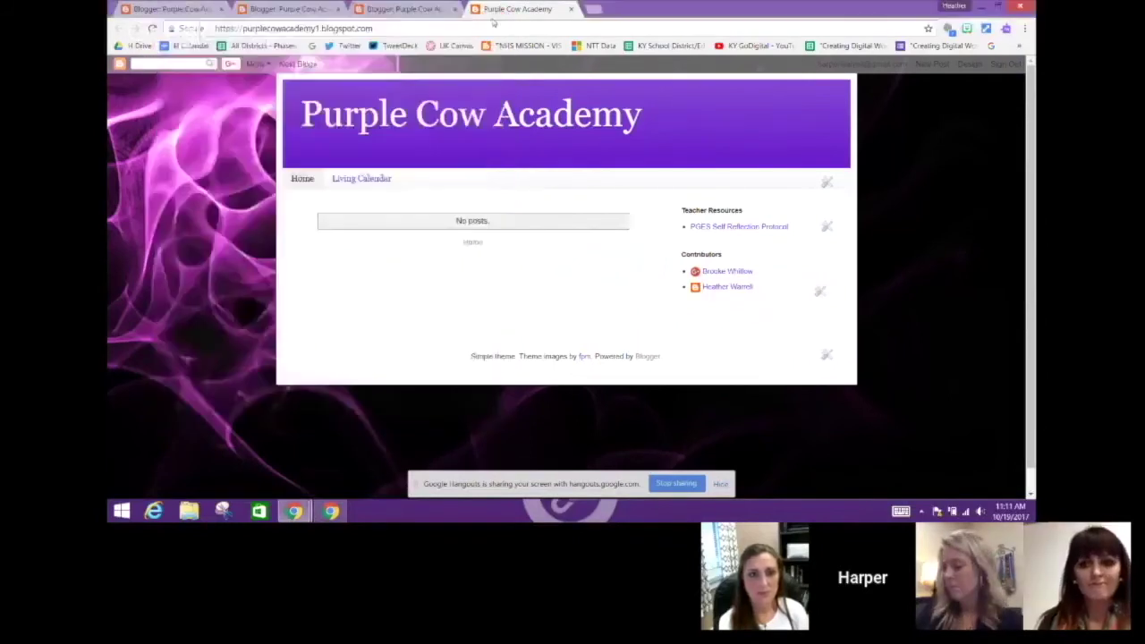
left_click(152, 28)
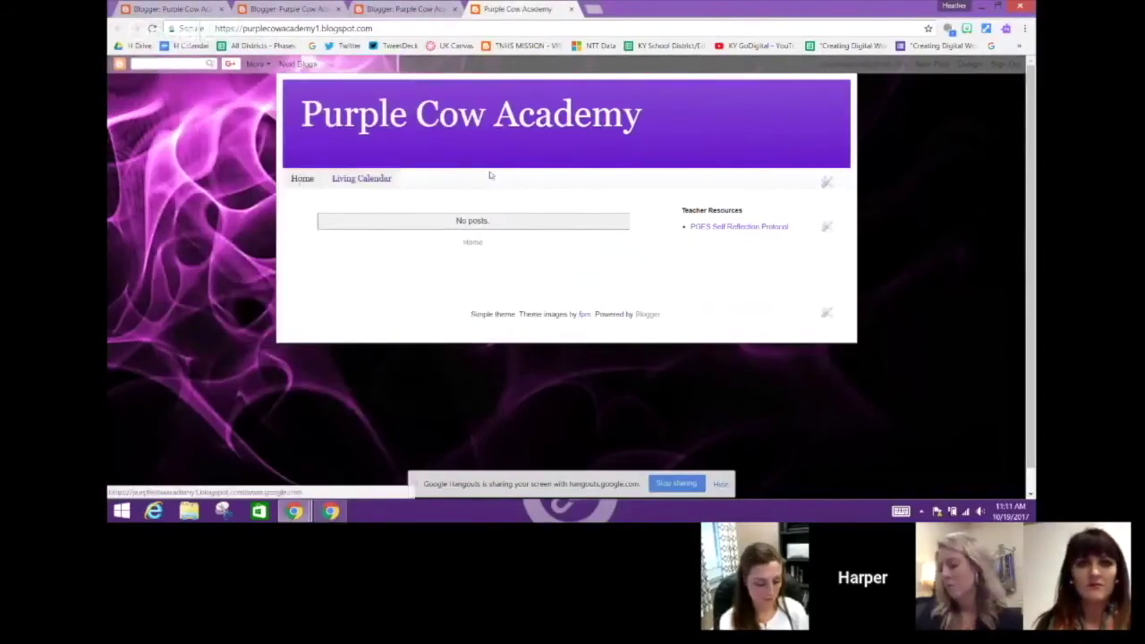
left_click(825, 182)
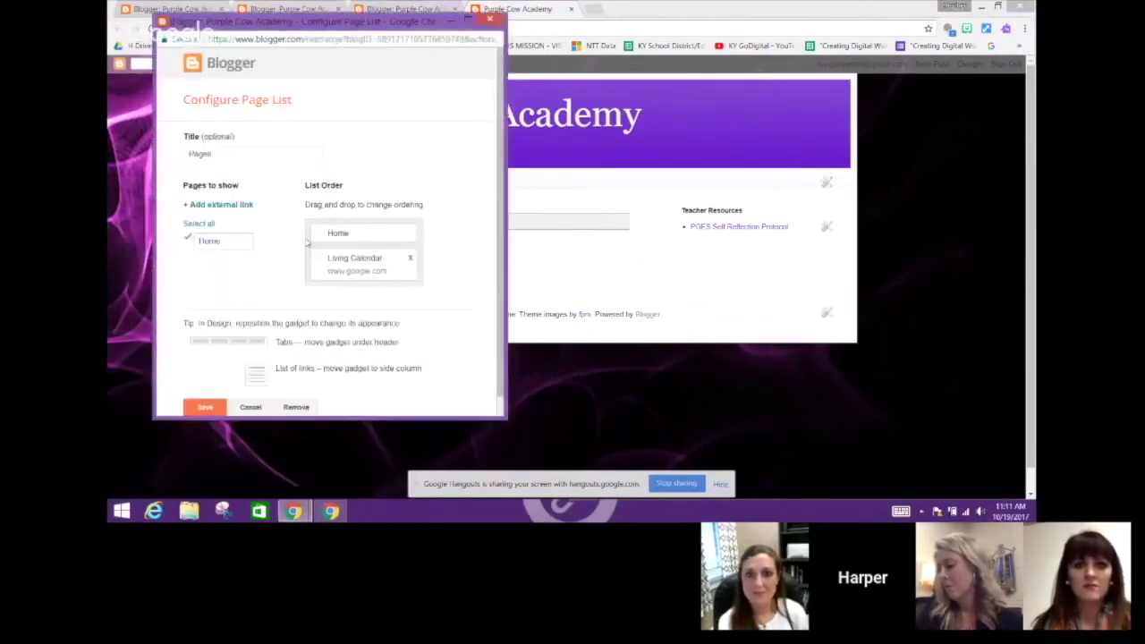
Uncheck Home in the page list so only Living Calendar remains, save, and reload the blog
left_click(187, 239)
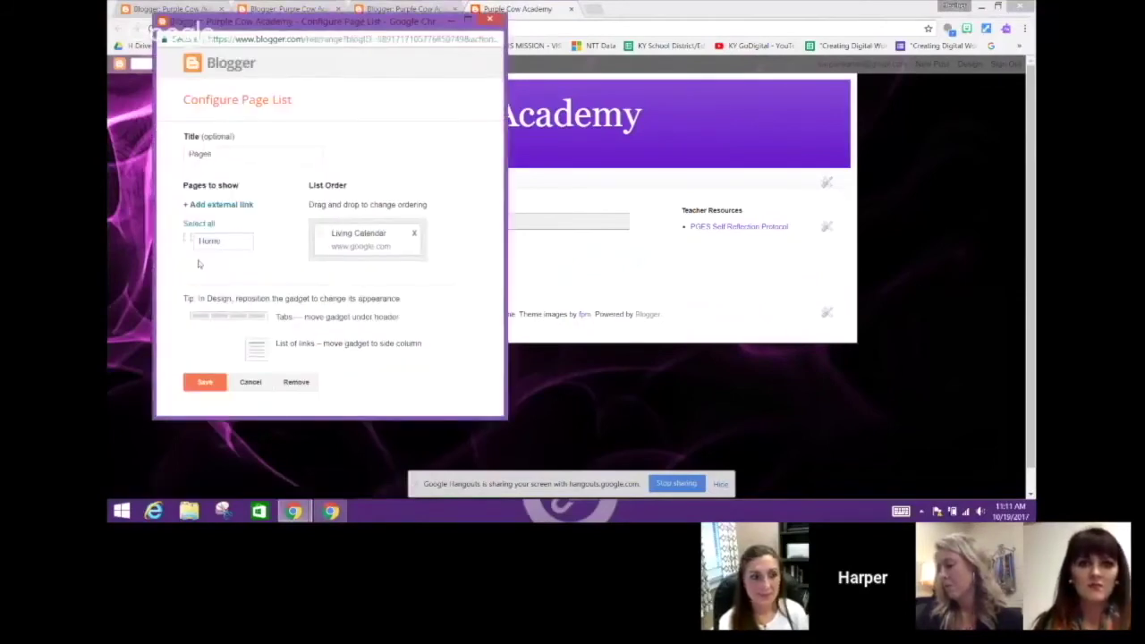
left_click(205, 383)
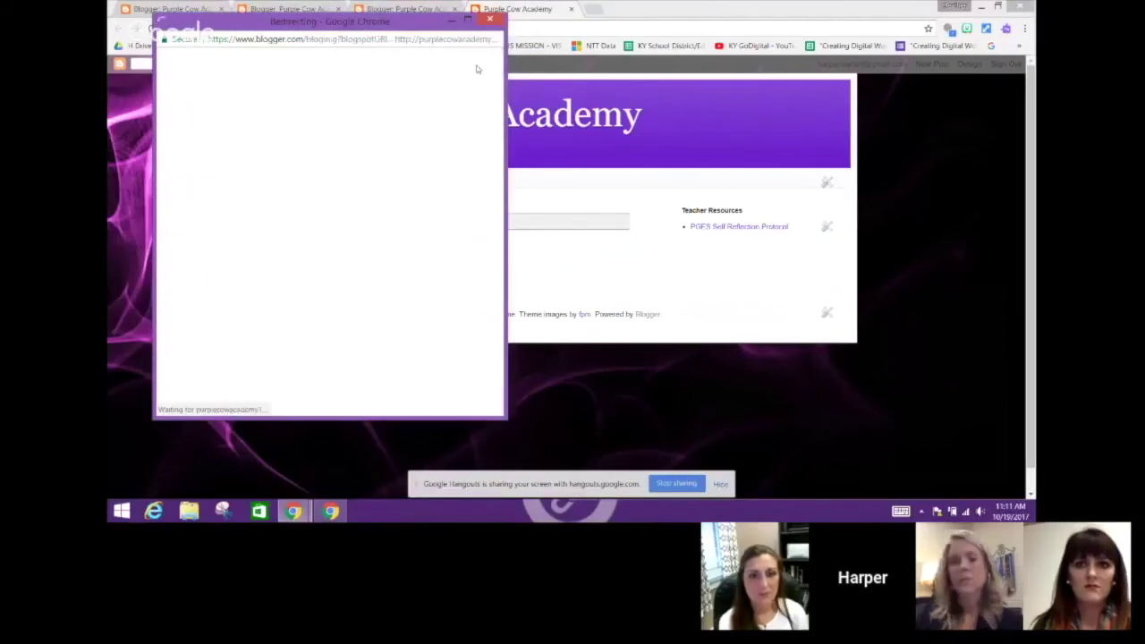
left_click(489, 19)
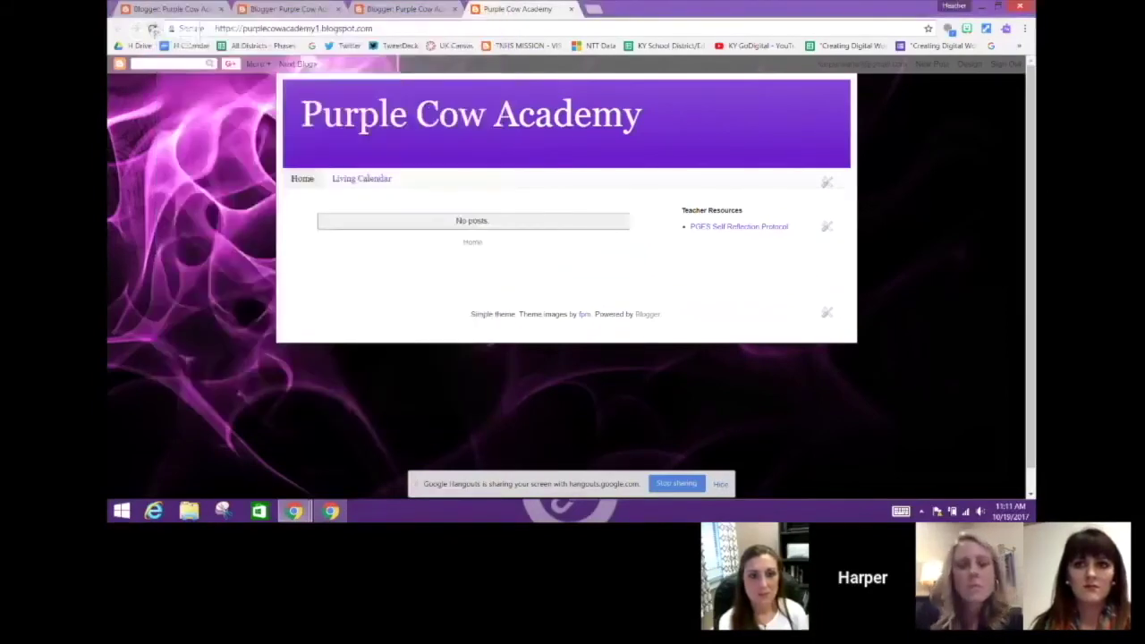
left_click(153, 28)
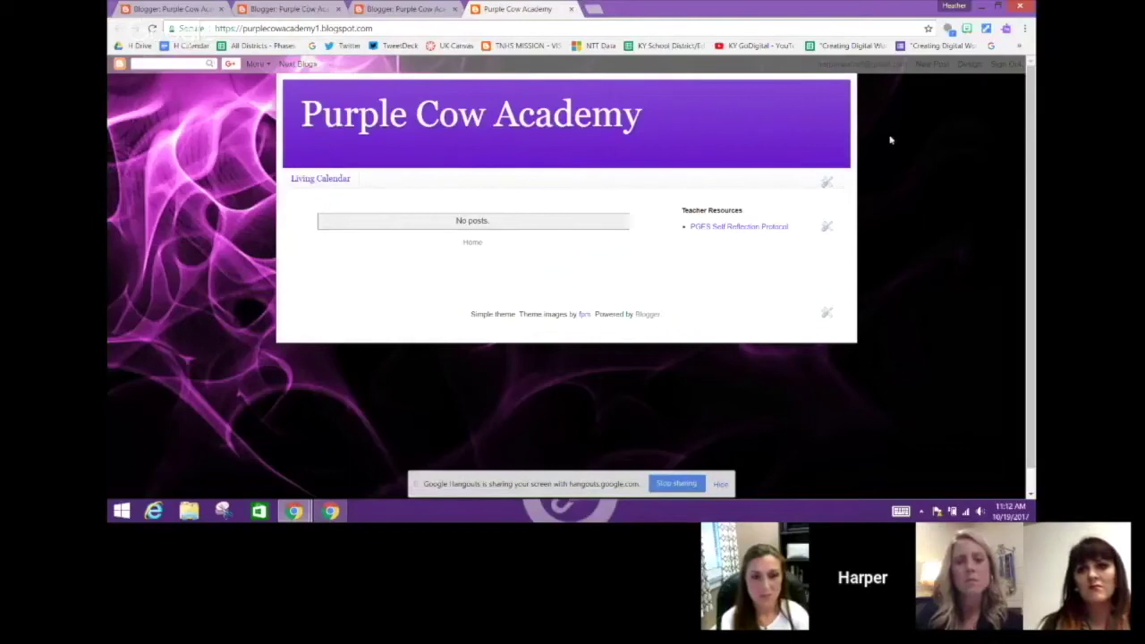
Create a new post titled 'Faculty Meeting 10/19/17' and bring up the Add a Video window
left_click(929, 68)
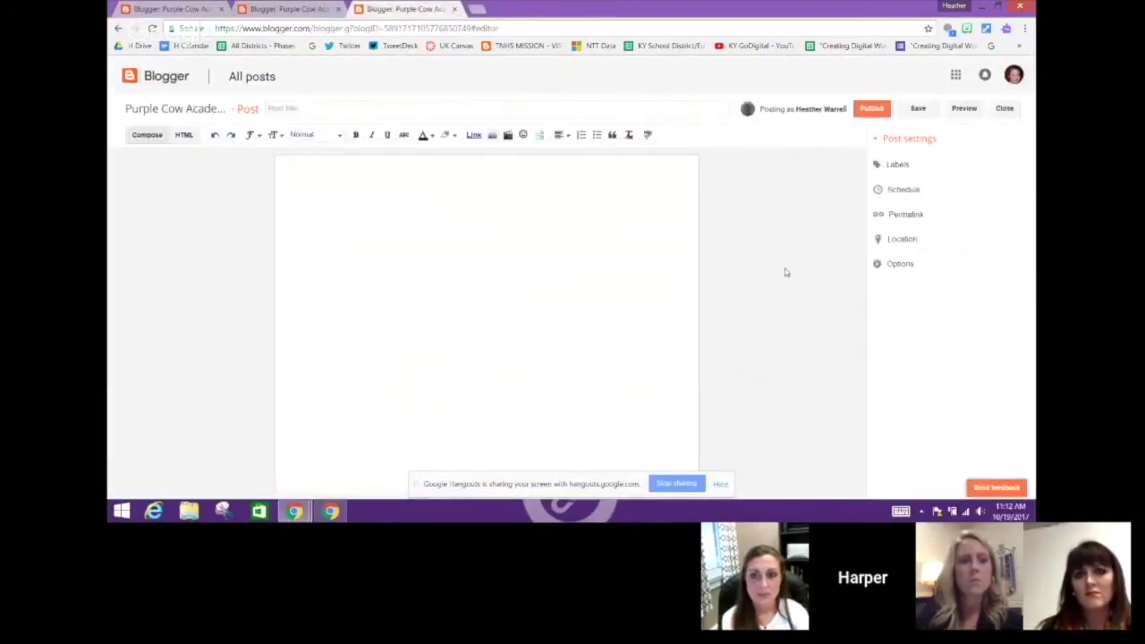
left_click(313, 107)
type("H")
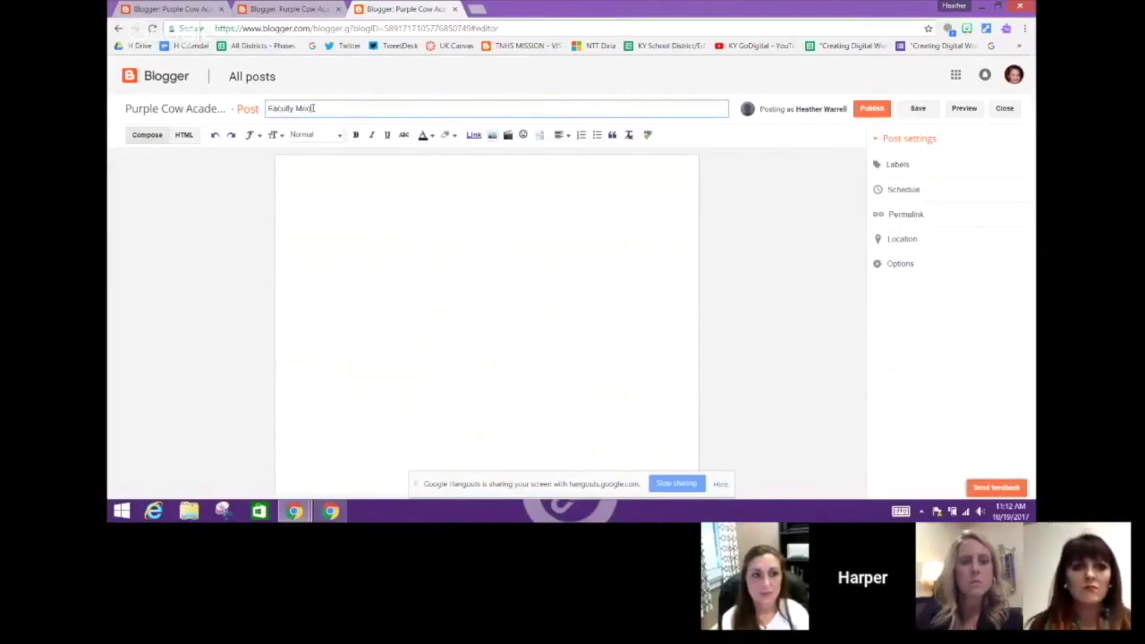
type("aculty Meeting 1/19/1")
key("BackSpace")
key("BackSpace")
key("BackSpace")
key("BackSpace")
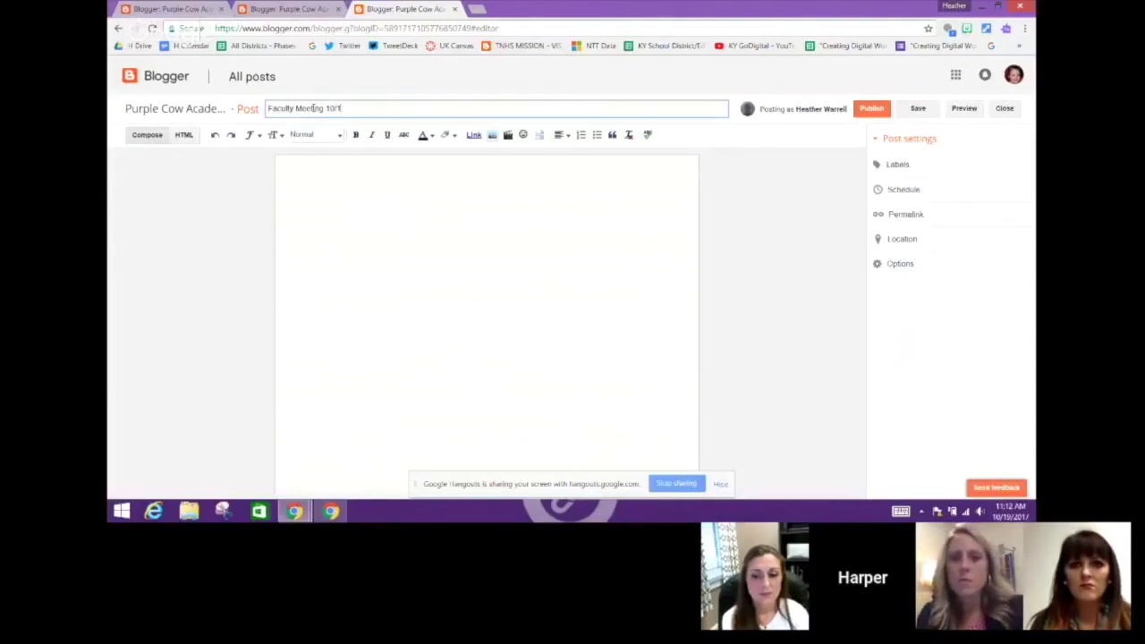
type("9/1")
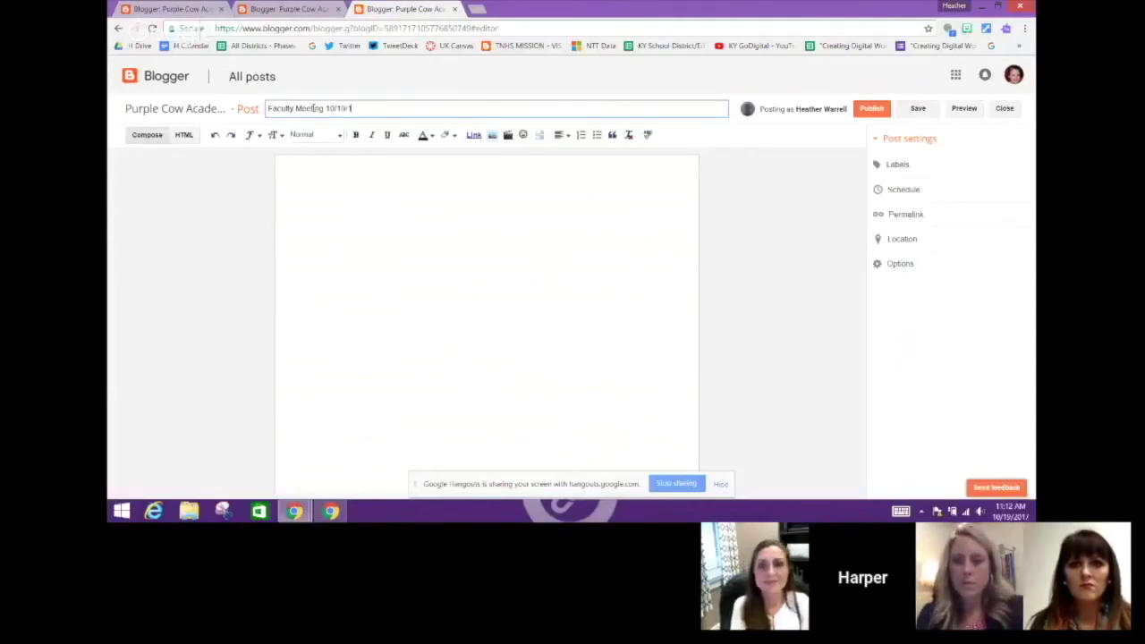
type("7")
left_click(336, 198)
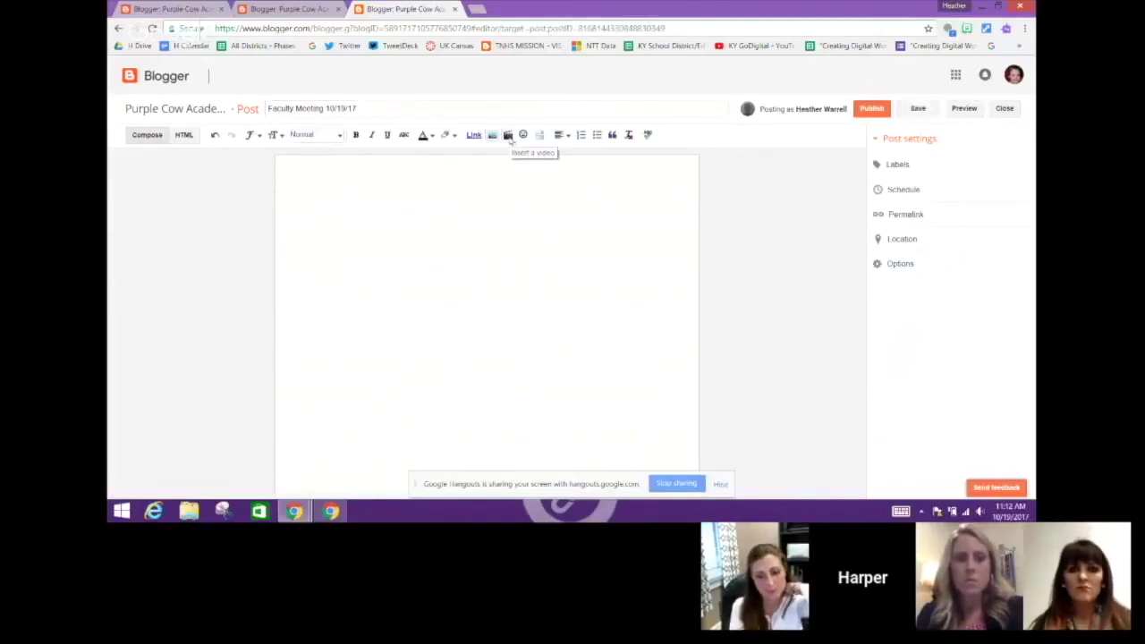
left_click(508, 135)
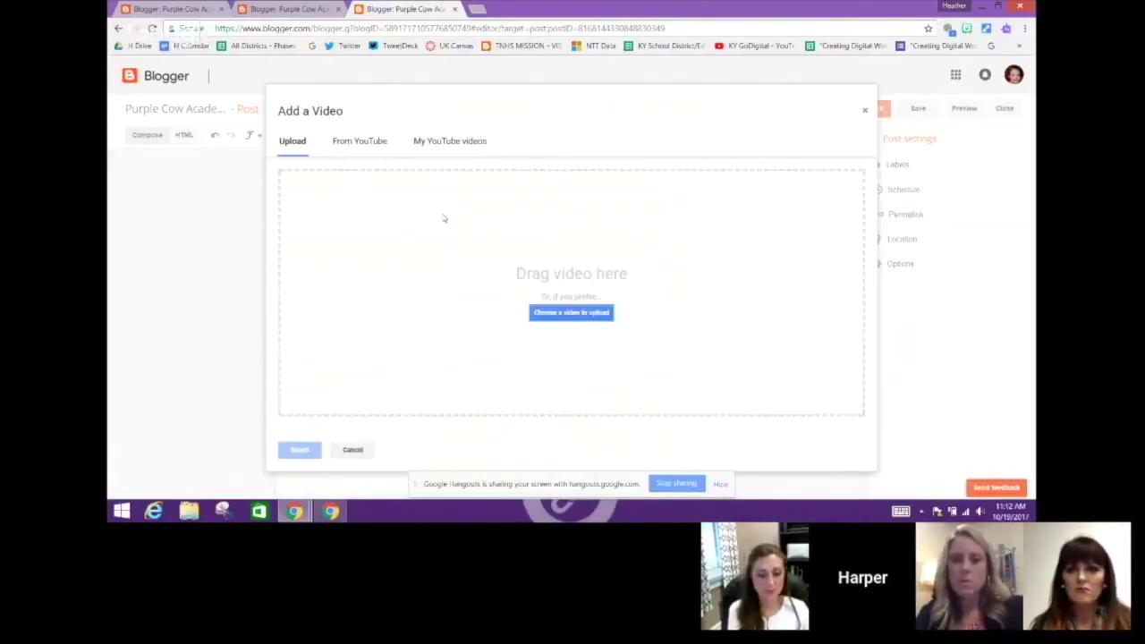
Search YouTube for 'Celebration' and insert the Kool & The Gang - Celebration video
left_click(450, 142)
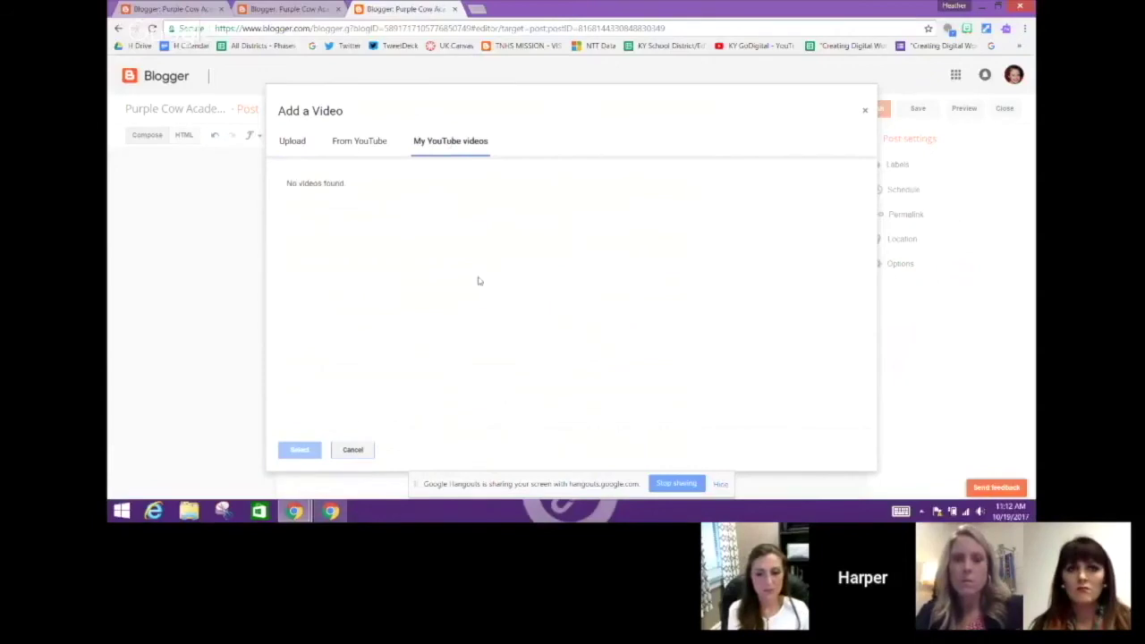
left_click(302, 143)
left_click(356, 143)
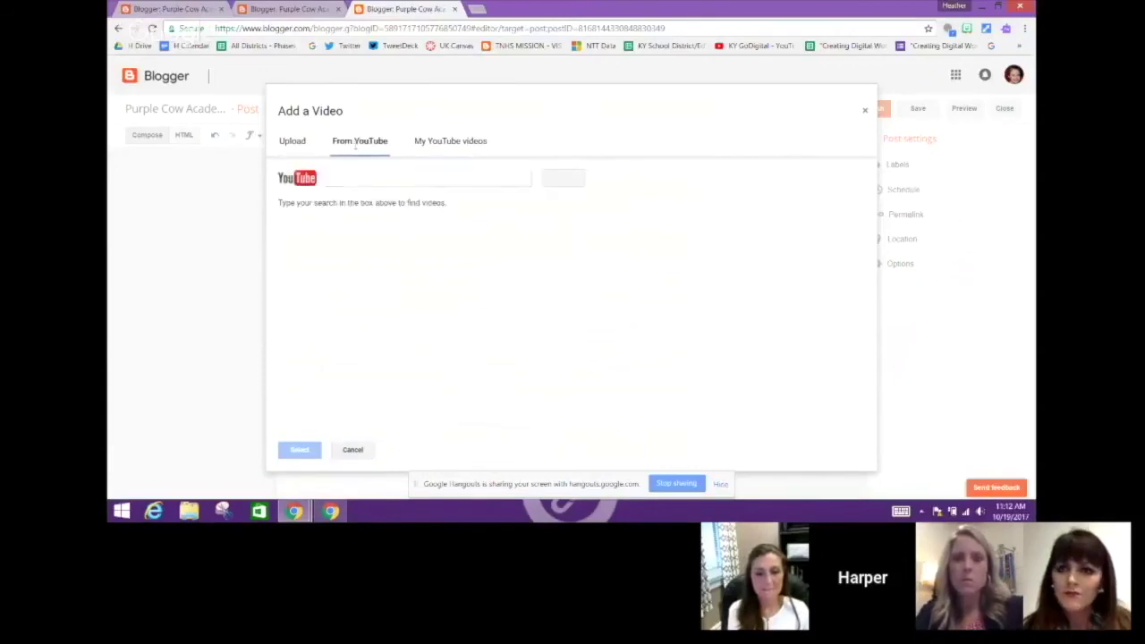
type("Celebration")
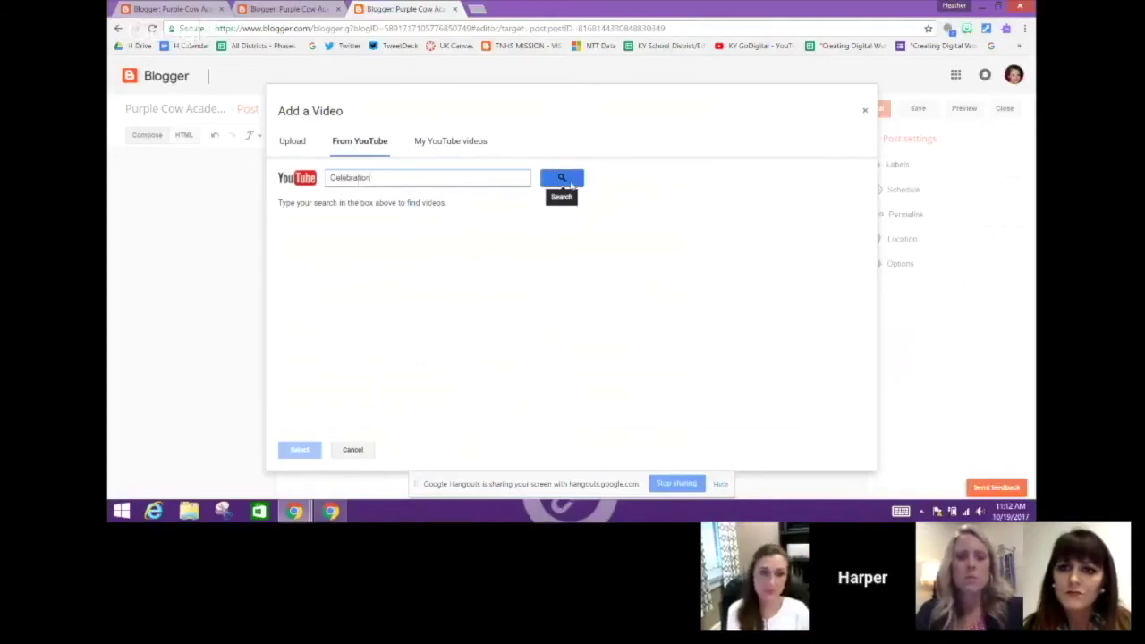
left_click(562, 178)
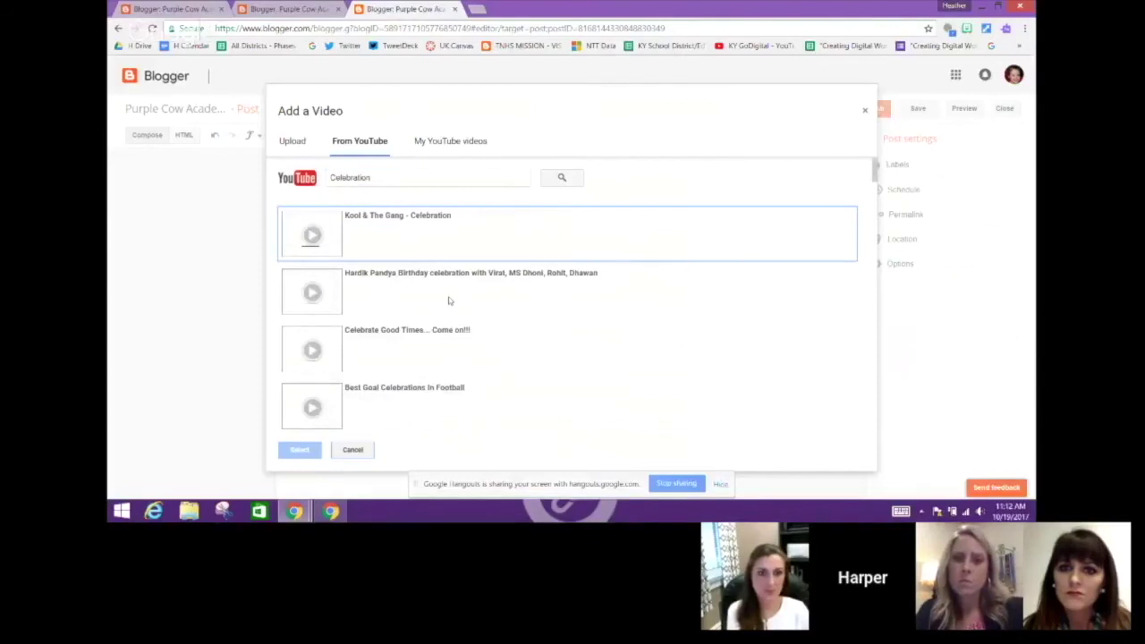
left_click(405, 231)
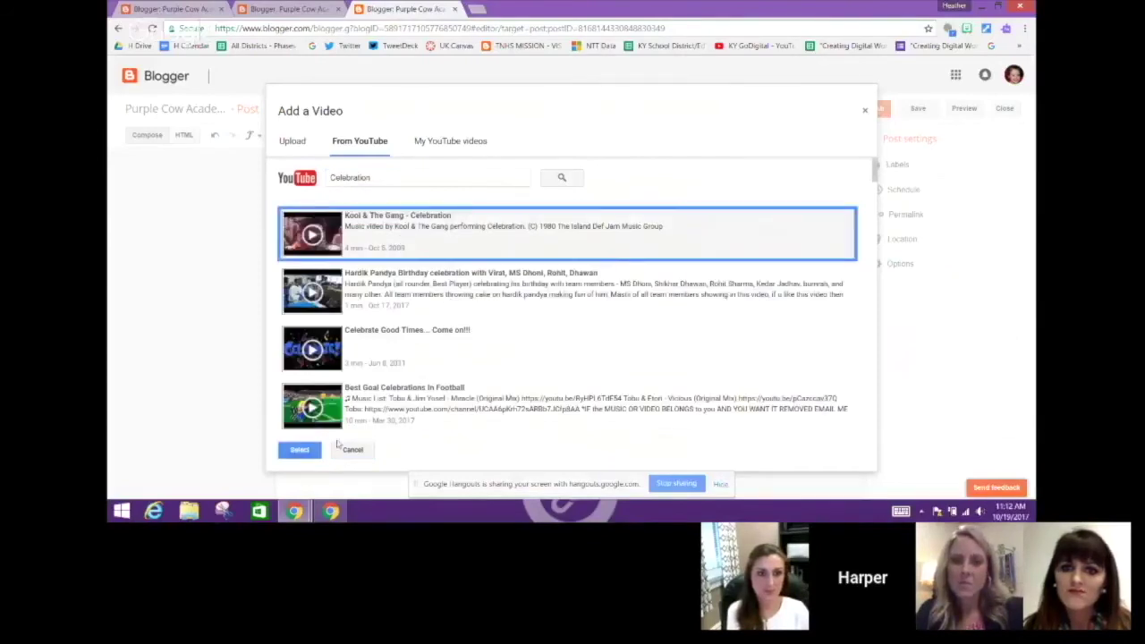
left_click(300, 450)
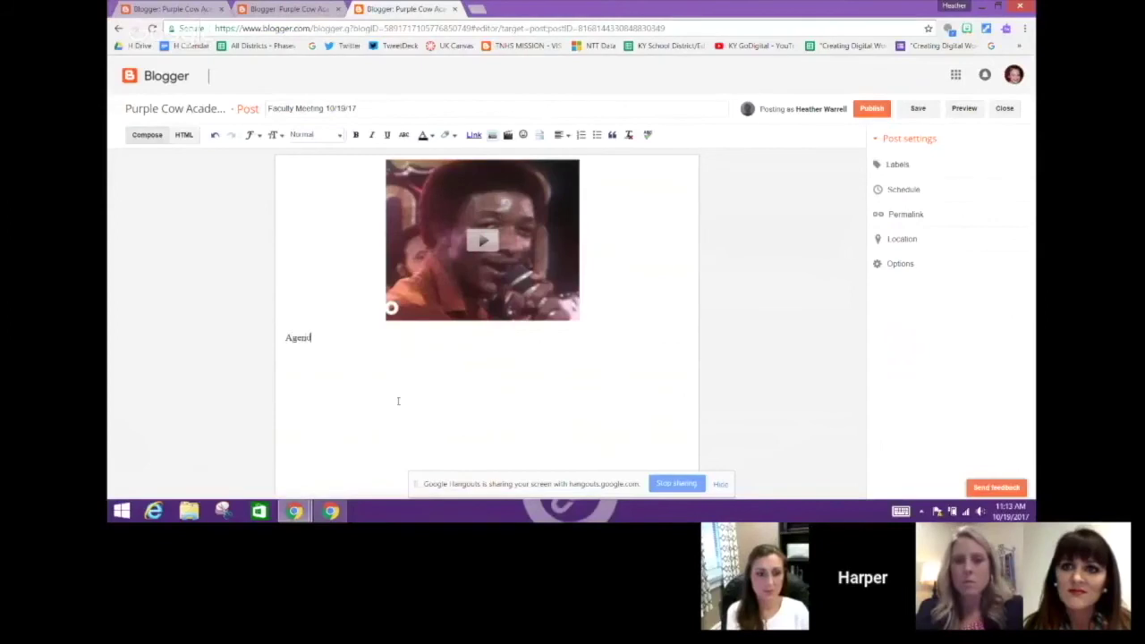
Add 'Reviewing PLC Protocol' as item 2 of the numbered agenda list and select its text
key("Return")
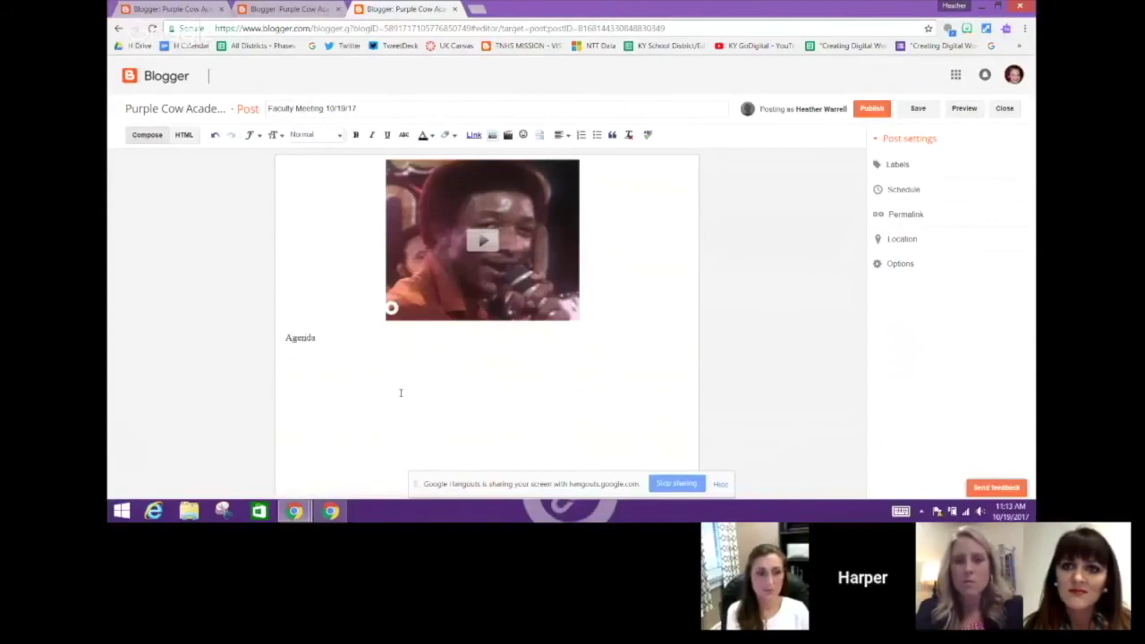
left_click(582, 135)
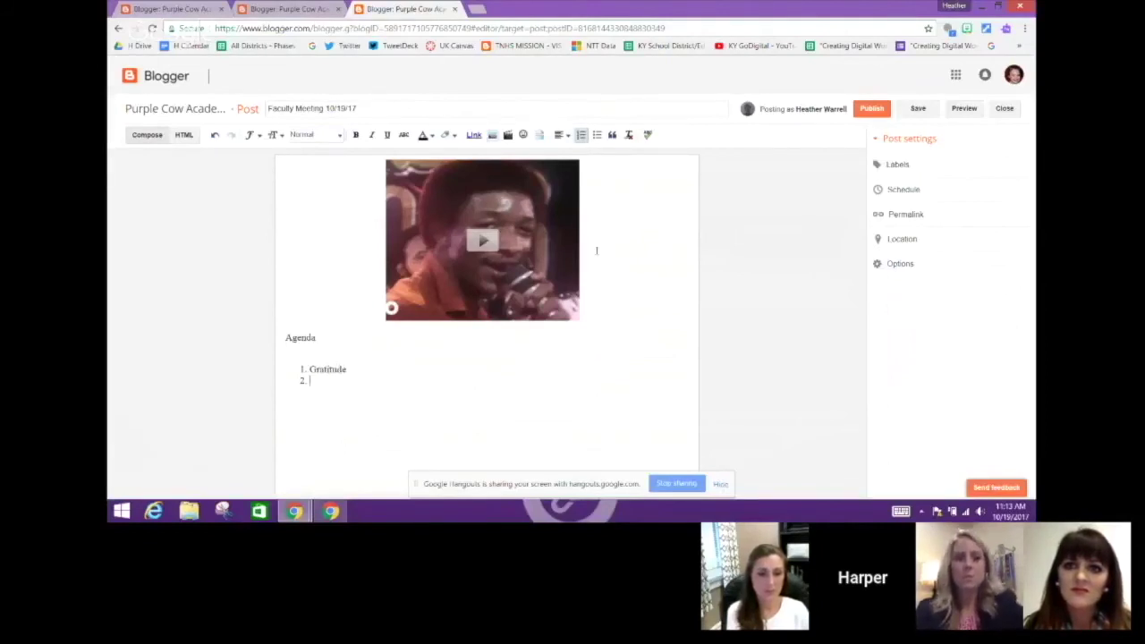
type("wing")
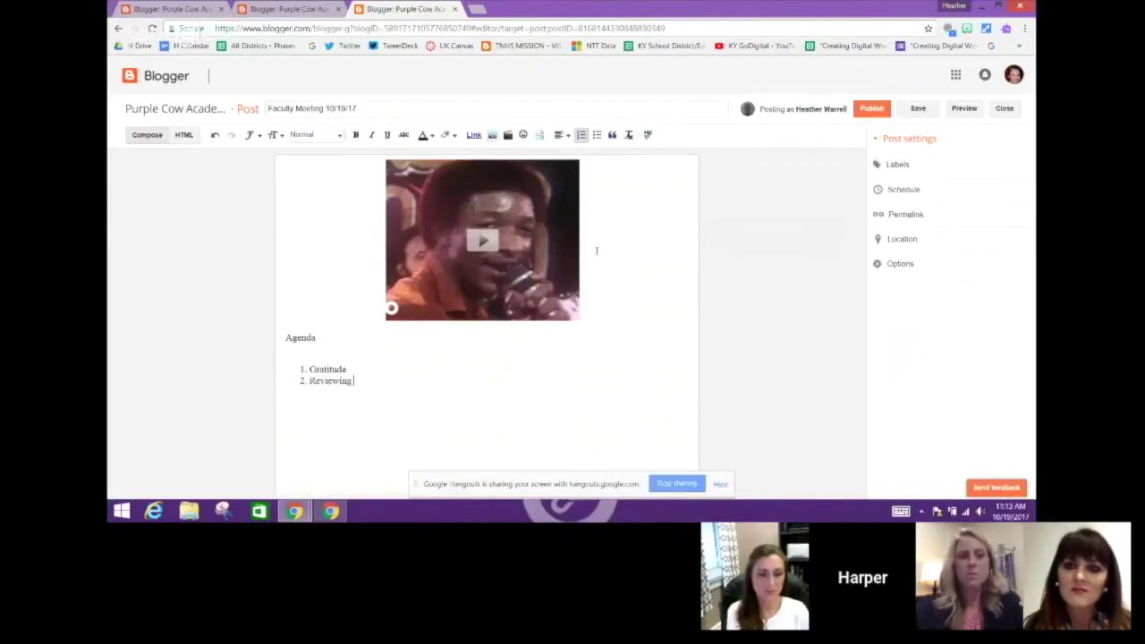
type(" PLC Protocol")
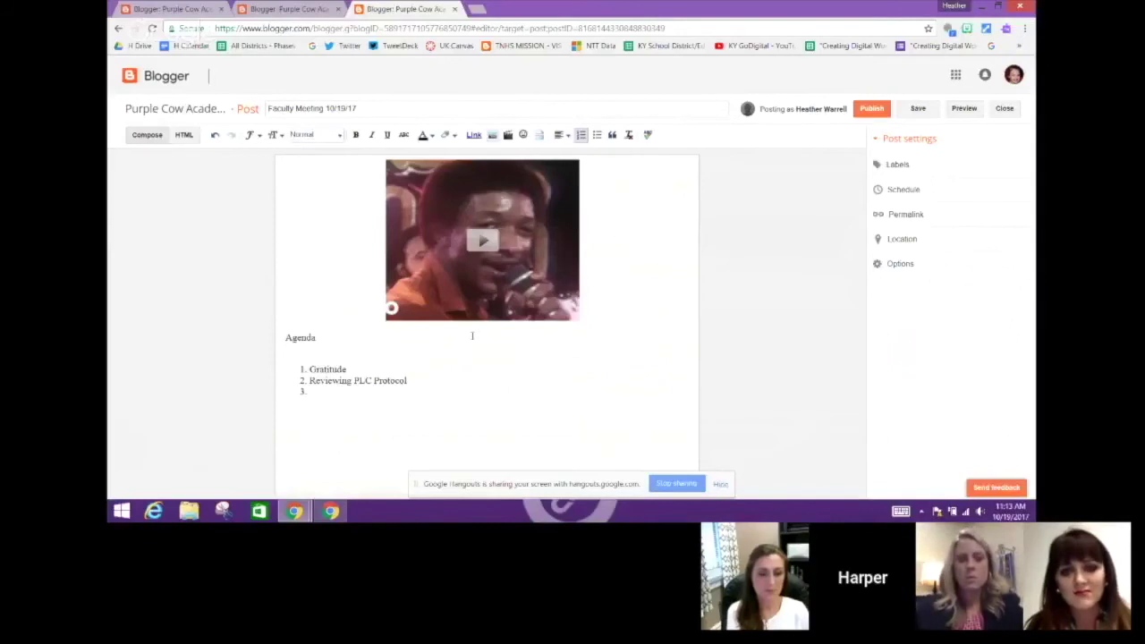
left_click_drag(410, 380, 310, 381)
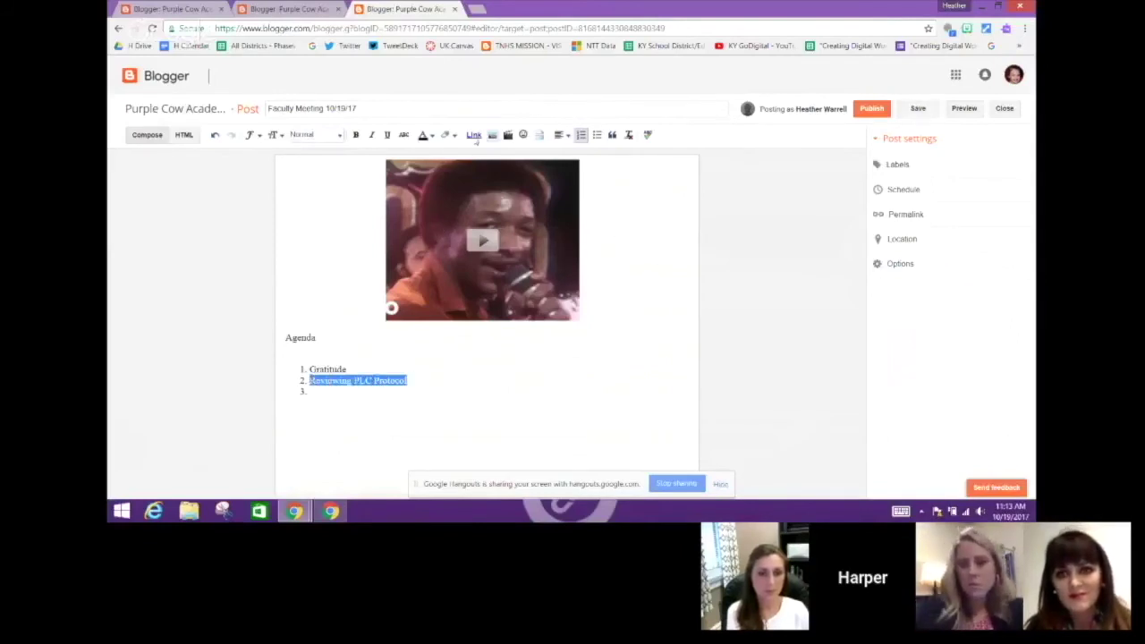
left_click(476, 136)
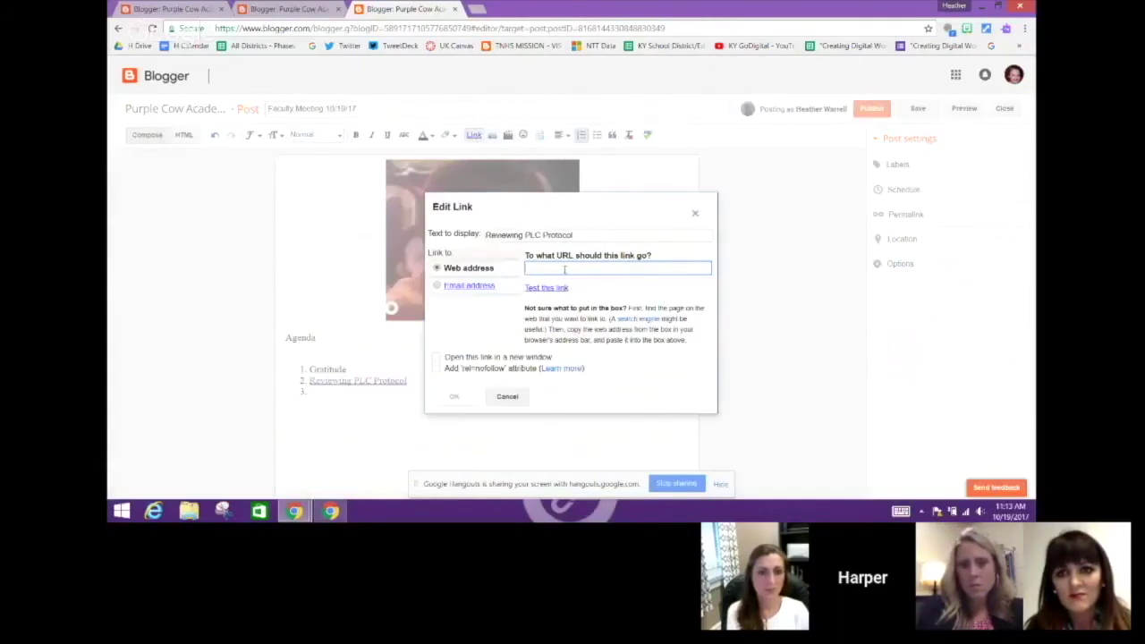
type("www.google.com")
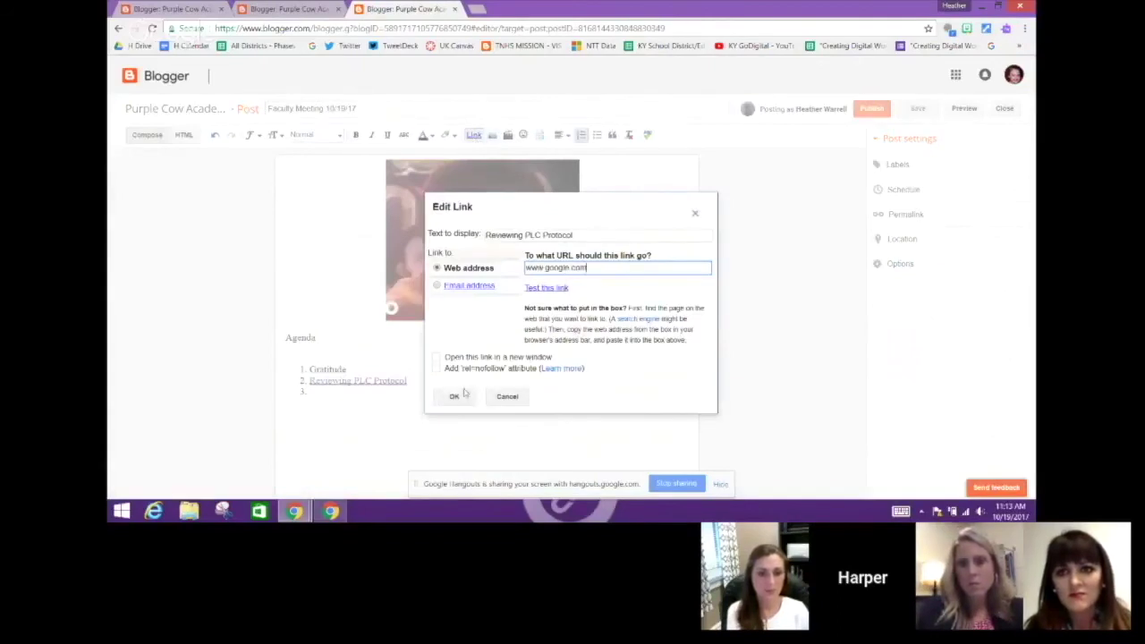
left_click(453, 396)
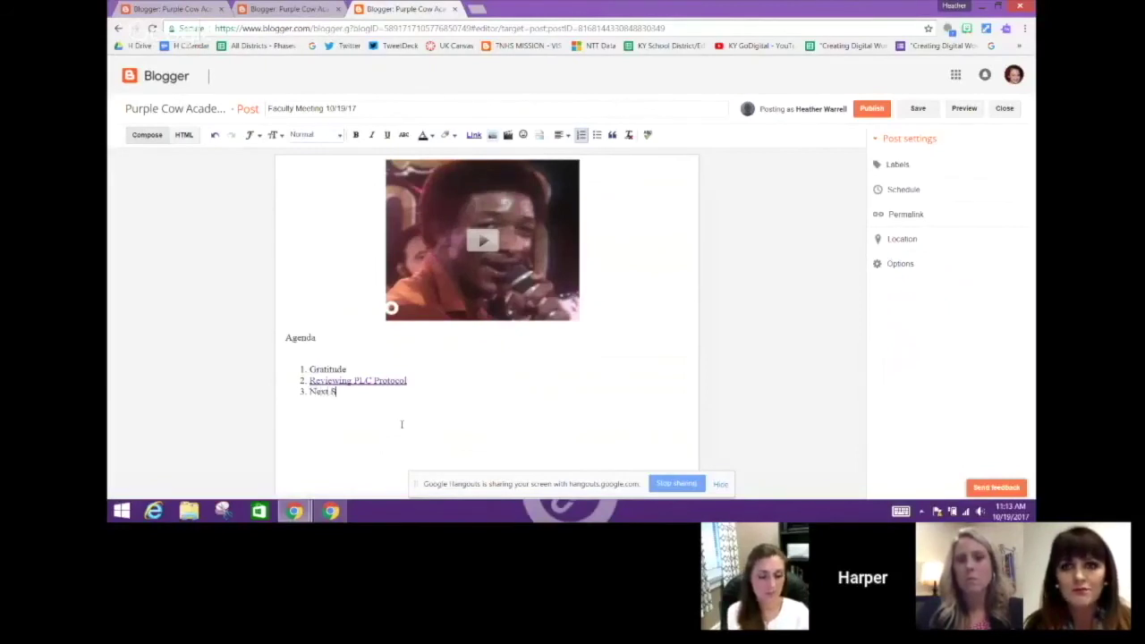
type("s")
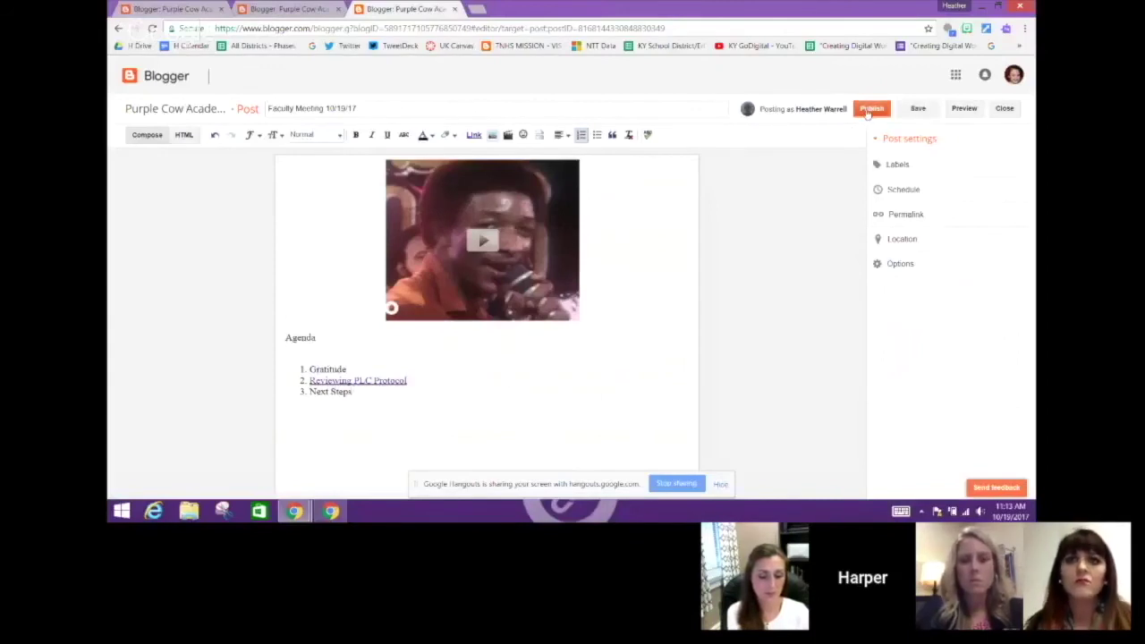
Publish the Faculty Meeting post and start its embedded YouTube video on the live blog
left_click(867, 109)
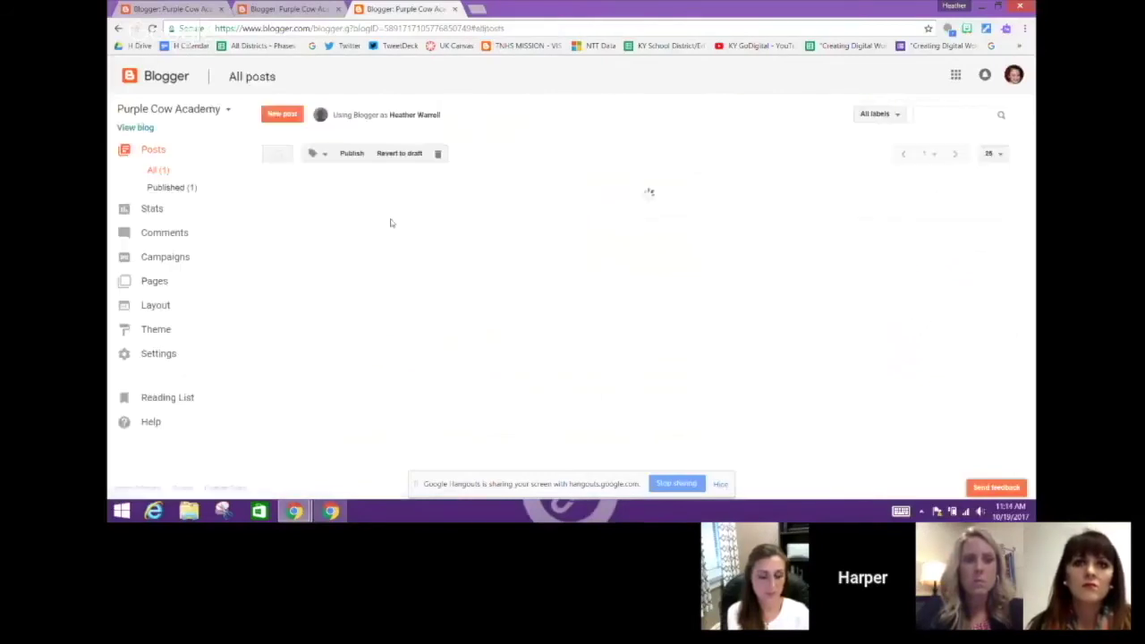
left_click(130, 128)
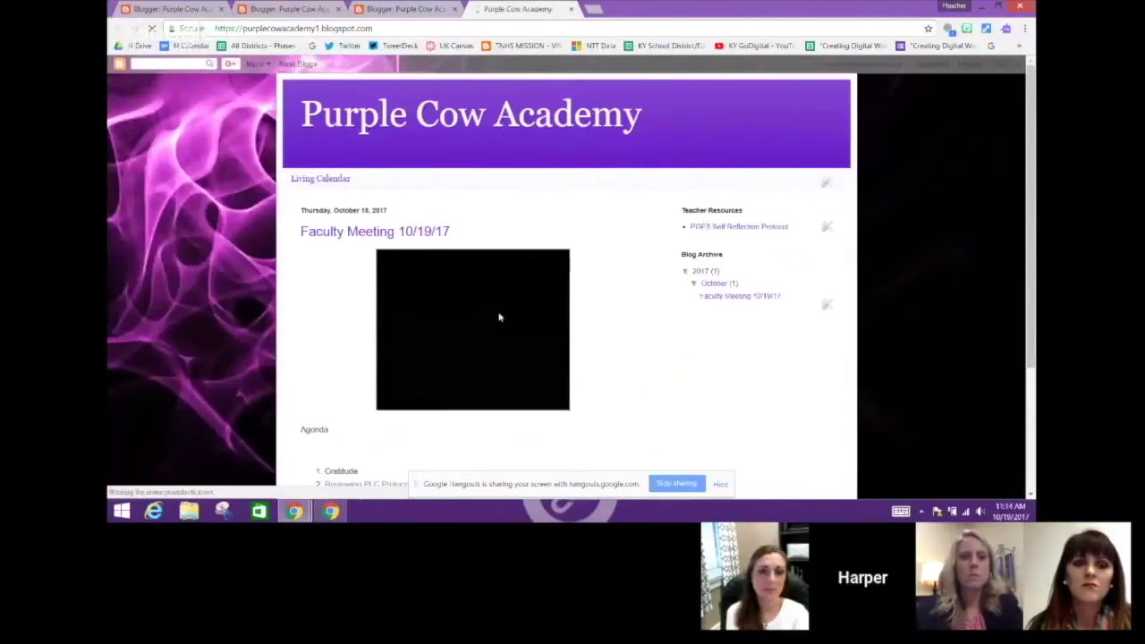
left_click(476, 331)
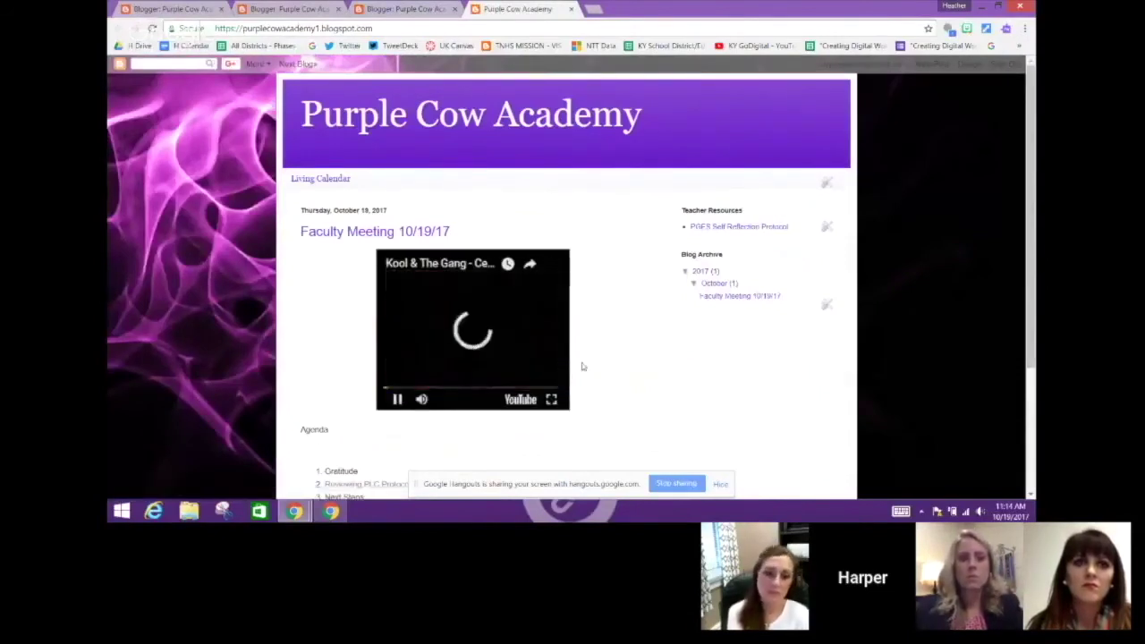
Lower the sound volume, pause the video, and go to the blog's Theme page
key("XF86AudioRaiseVolume")
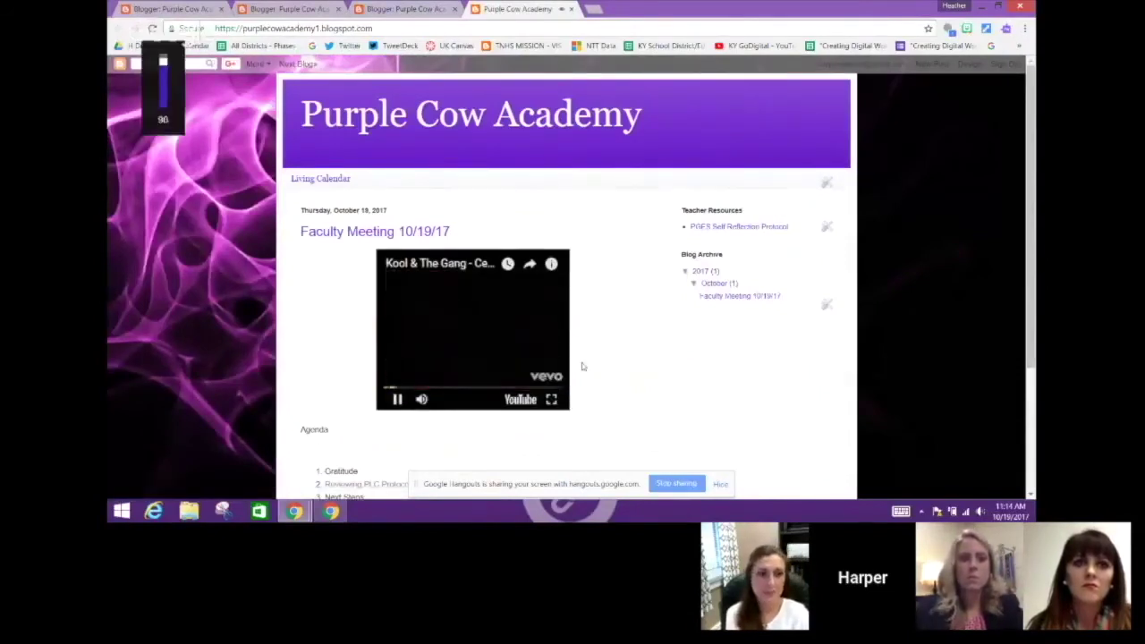
key("XF86AudioLowerVolume")
key("XF86AudioLowerVolume")
key("XF86AudioLowerVolume")
key("XF86AudioLowerVolume")
key("XF86AudioLowerVolume")
key("XF86AudioLowerVolume")
key("XF86AudioLowerVolume")
key("XF86AudioLowerVolume")
key("XF86AudioLowerVolume")
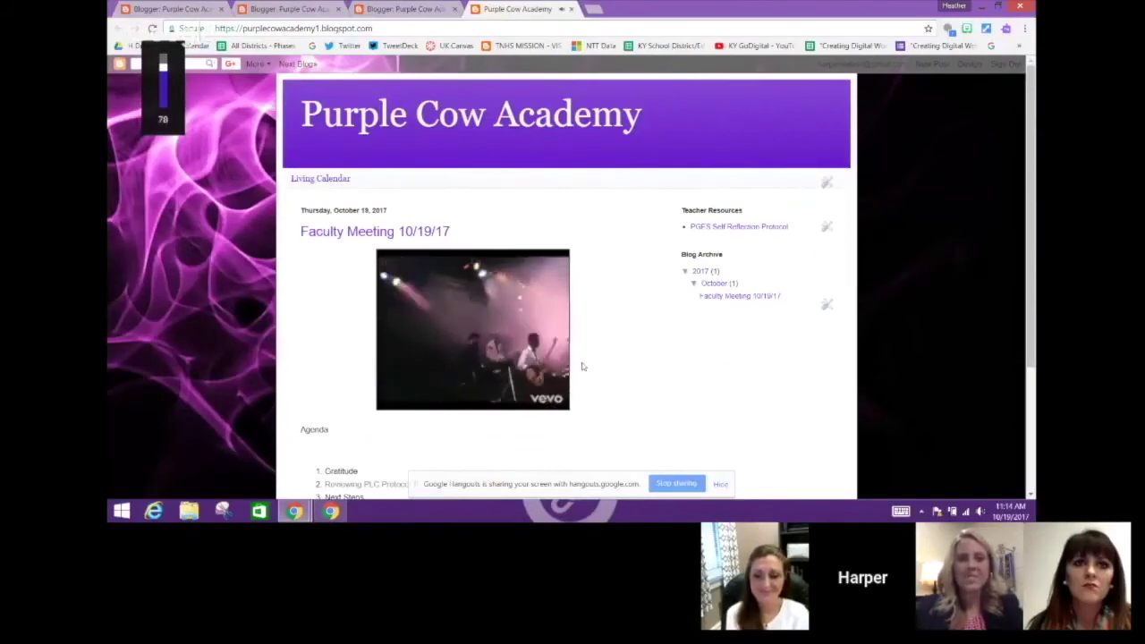
key("XF86AudioLowerVolume")
key("XF86AudioLowerVolume")
key("XF86AudioLowerVolume")
key("XF86AudioLowerVolume")
key("XF86AudioLowerVolume")
key("XF86AudioLowerVolume")
key("XF86AudioLowerVolume")
key("XF86AudioLowerVolume")
key("XF86AudioLowerVolume")
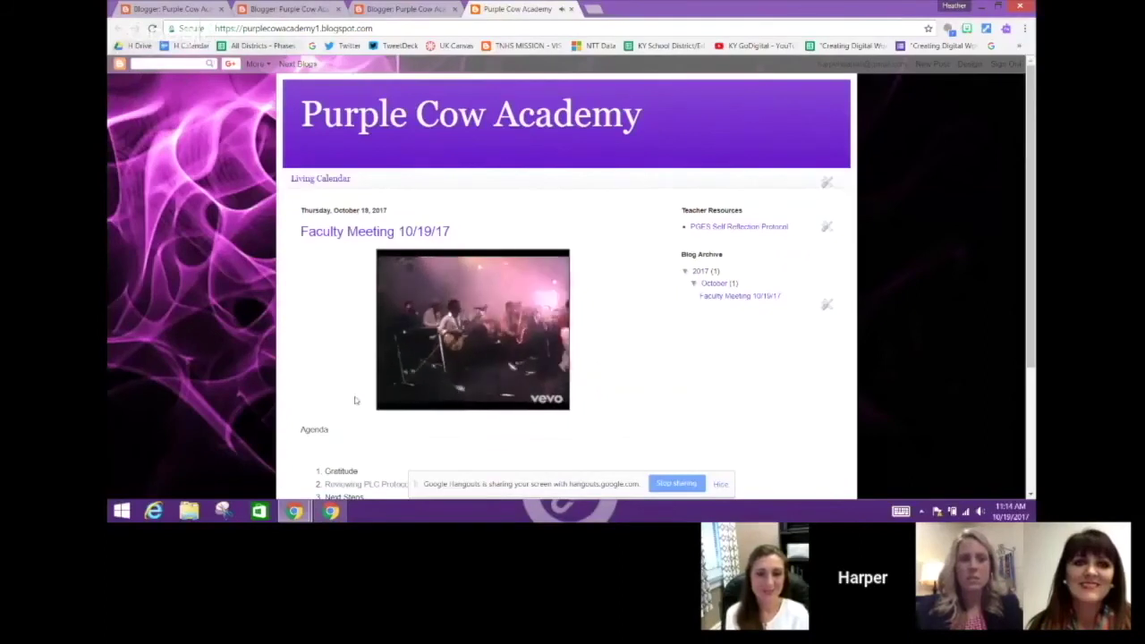
mouse_move(405, 403)
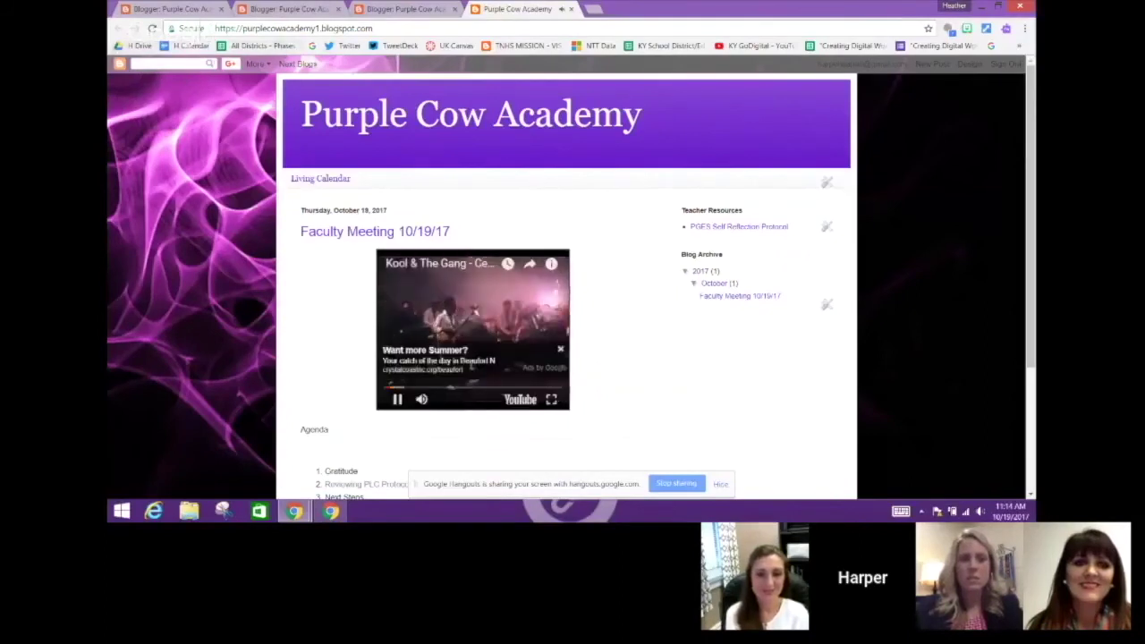
left_click(399, 399)
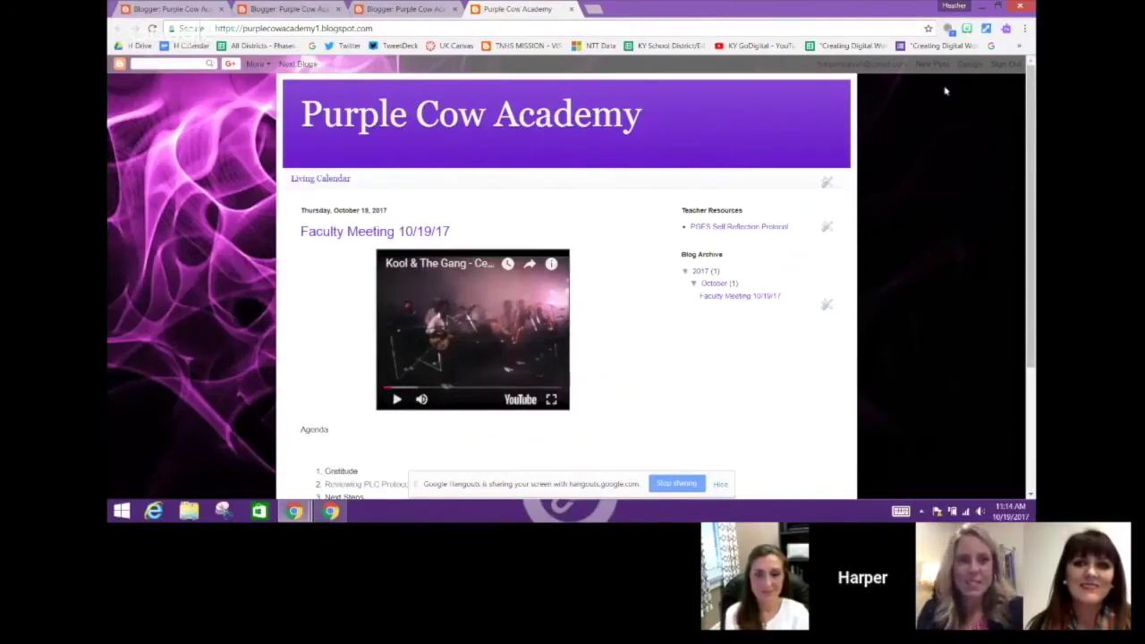
left_click(971, 70)
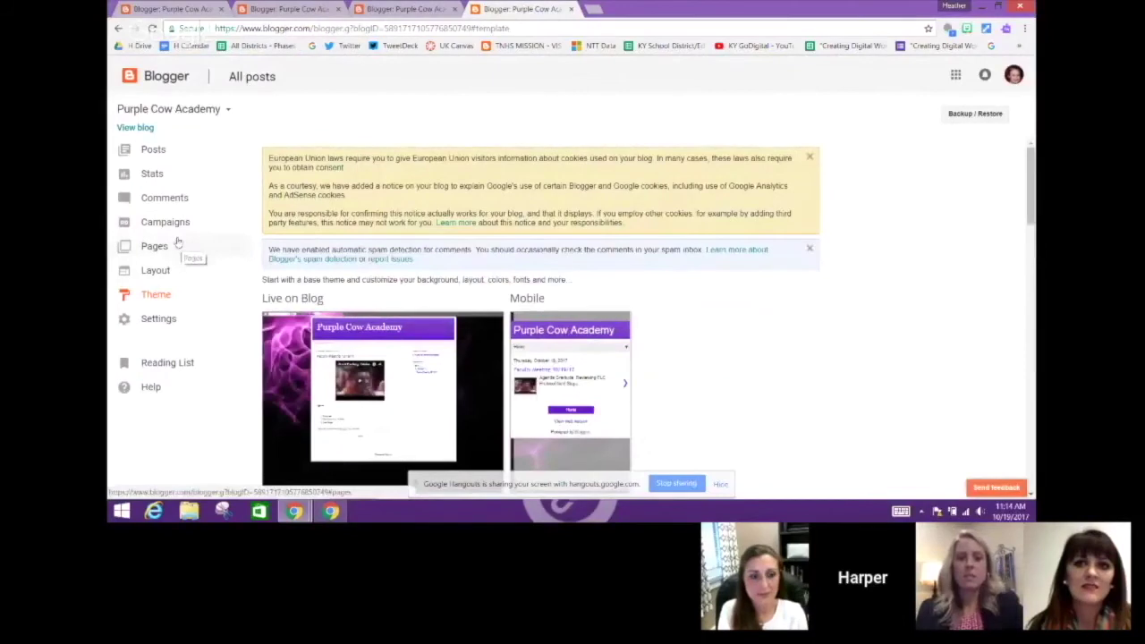
Open the Header gadget's settings from Layout, cancel without changes, reopen the live blog, and bring Hangouts forward
left_click(154, 272)
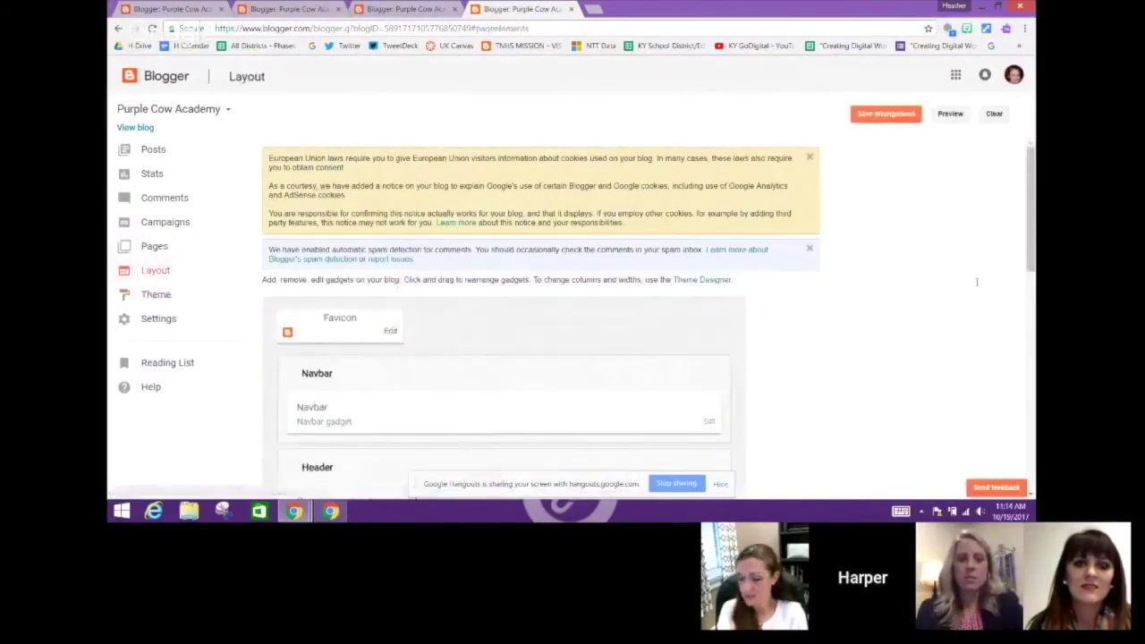
left_click_drag(1030, 185, 1030, 254)
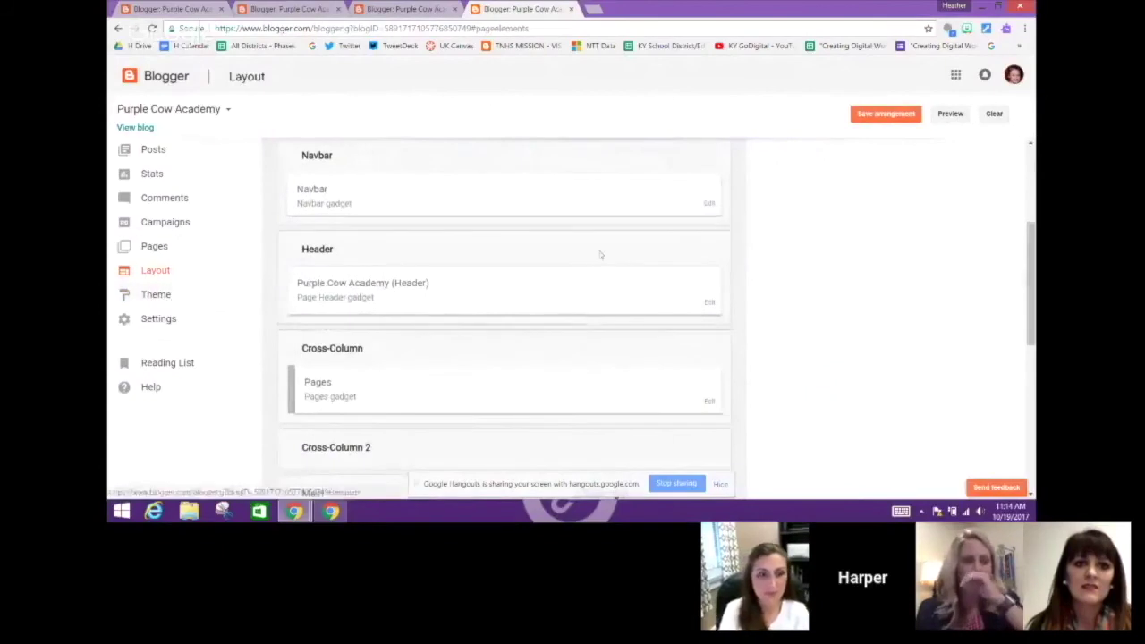
left_click(709, 303)
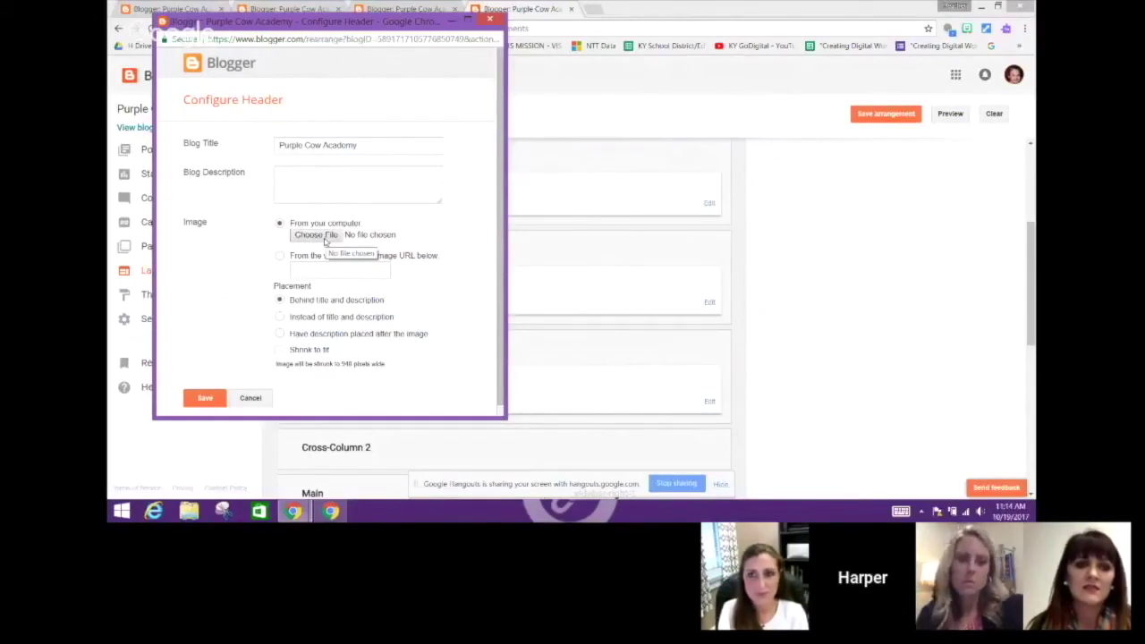
left_click(257, 400)
left_click(133, 127)
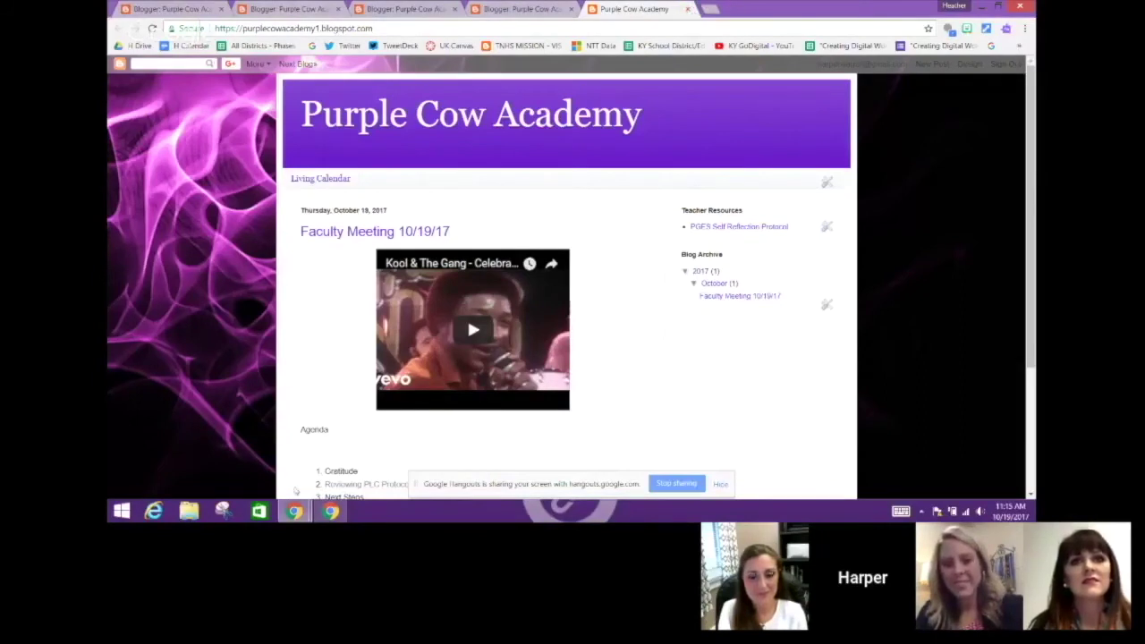
mouse_move(295, 511)
left_click(228, 443)
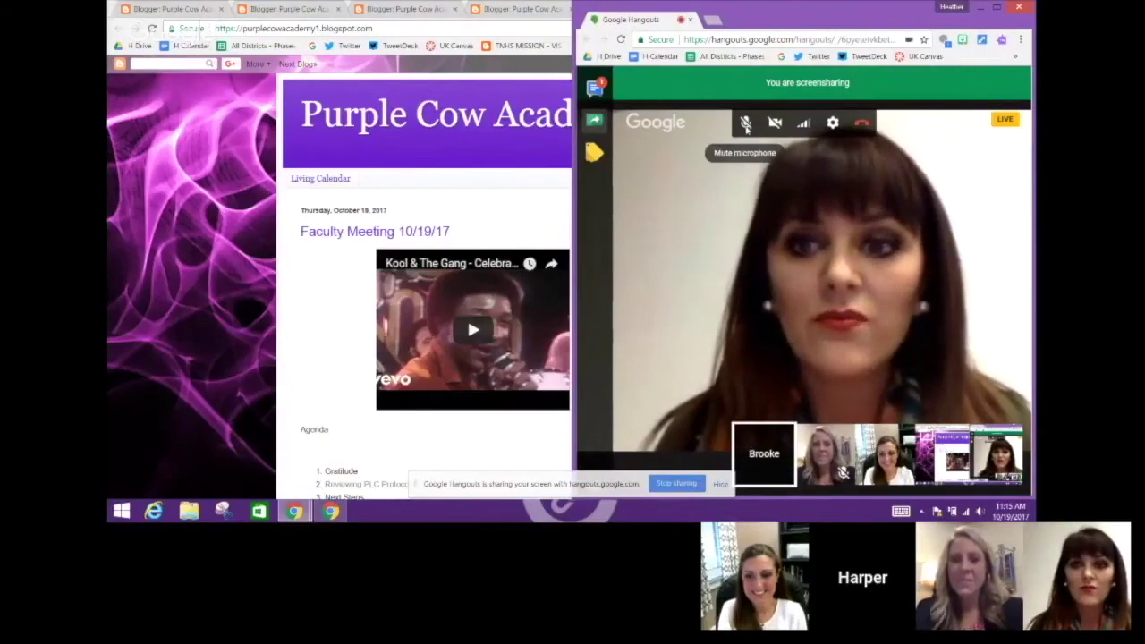
Mute your microphone in the Hangouts call
left_click(745, 122)
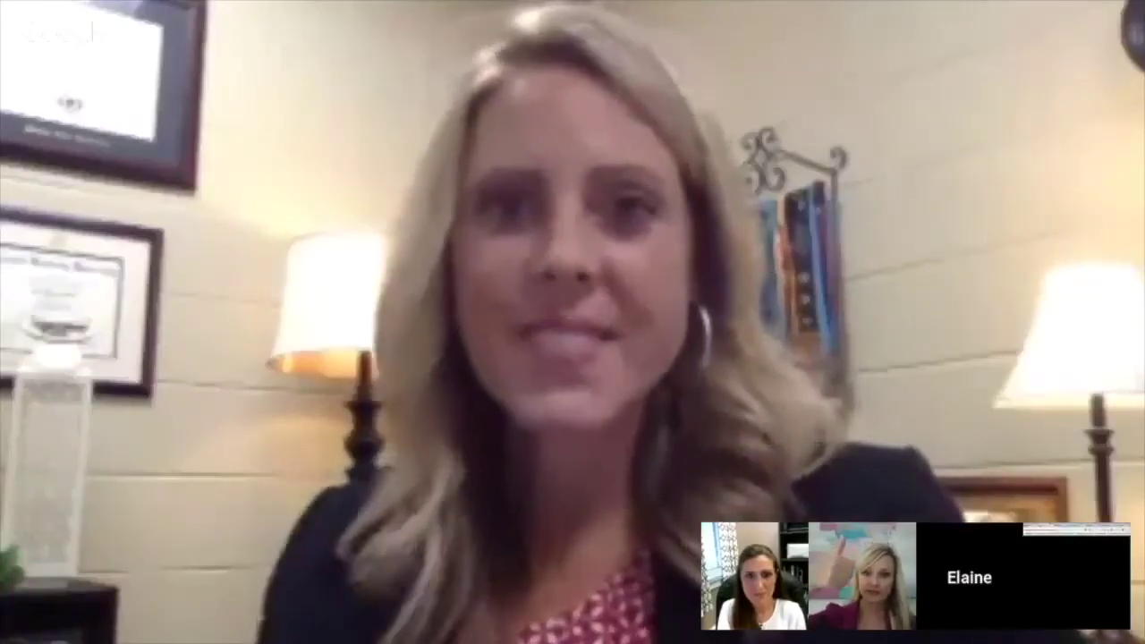
Inspect the Purple Cow Academy blog header in developer tools to read its 940 × 147 size
left_click(388, 15)
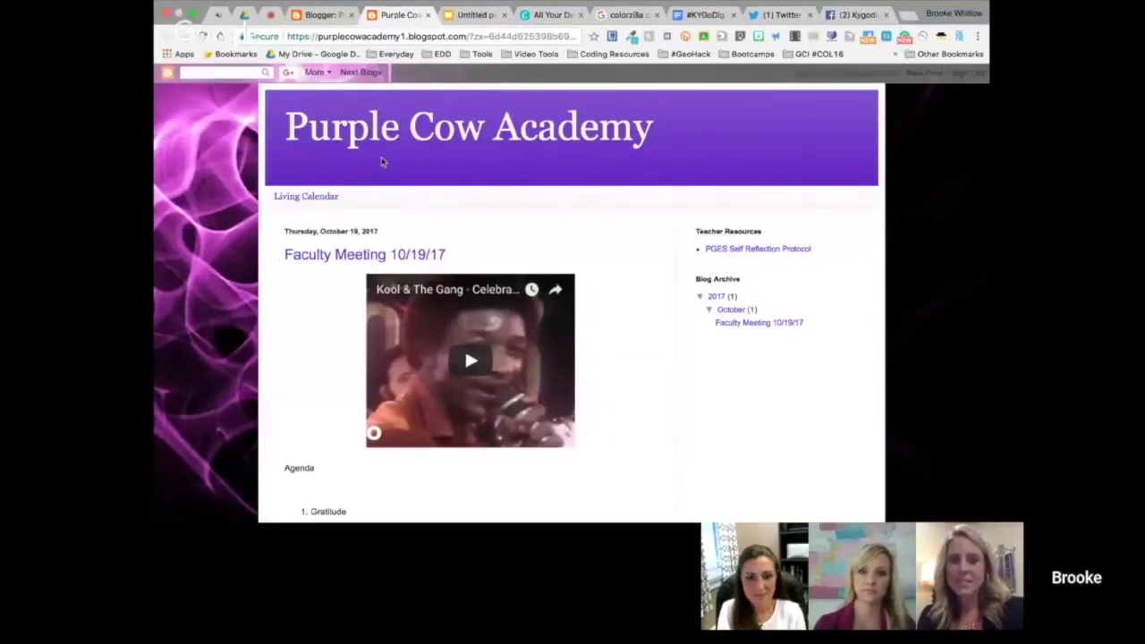
right_click(381, 161)
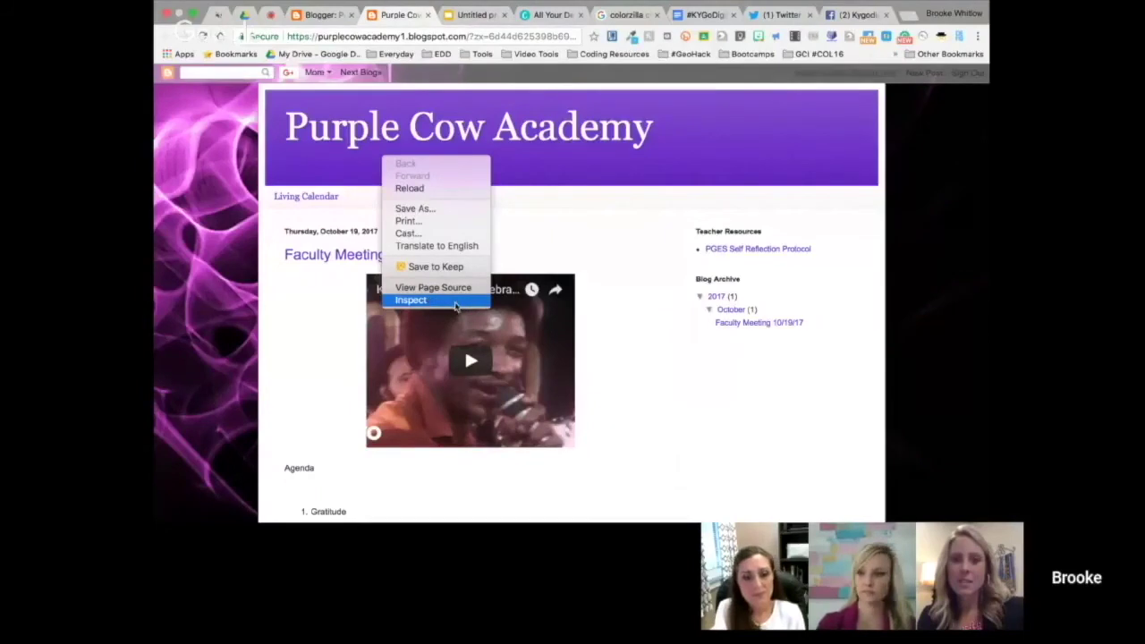
left_click(715, 257)
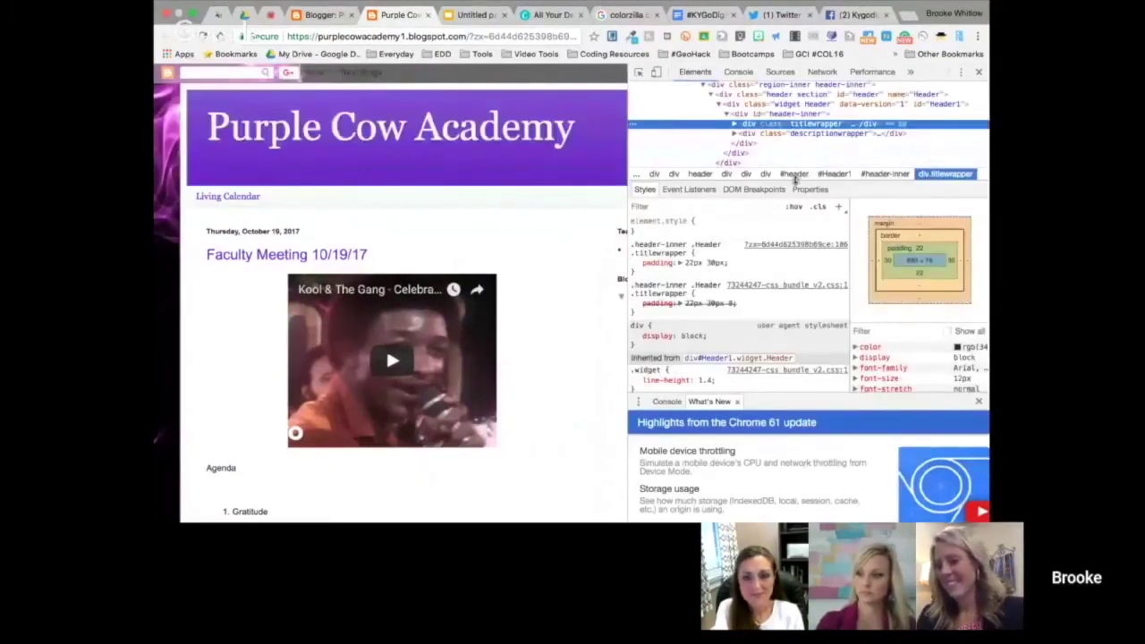
left_click(794, 174)
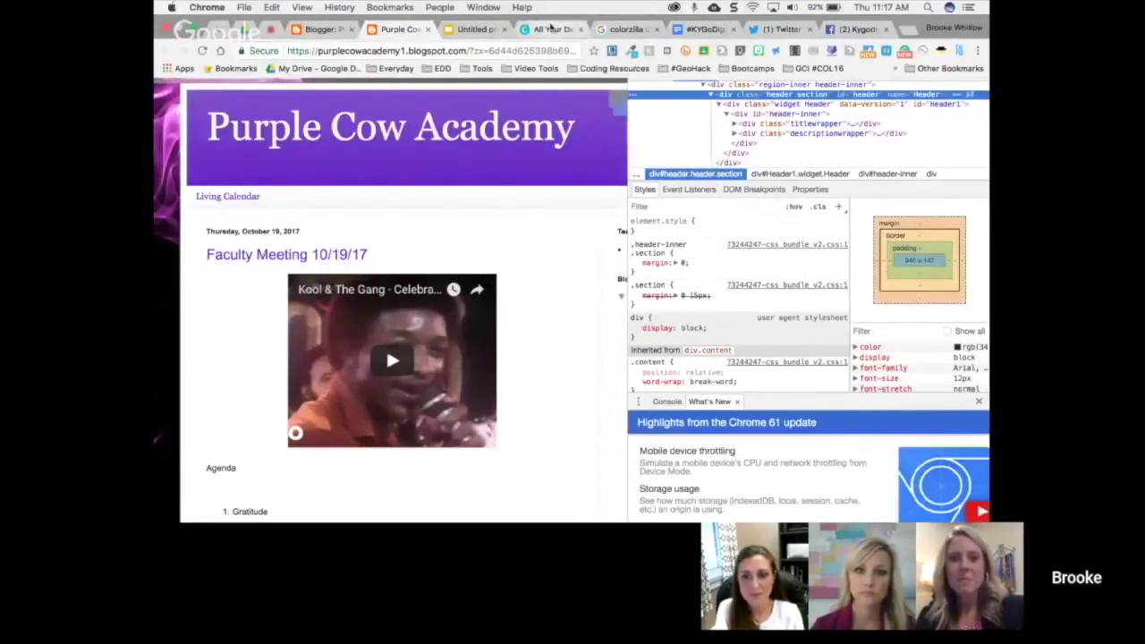
left_click(551, 28)
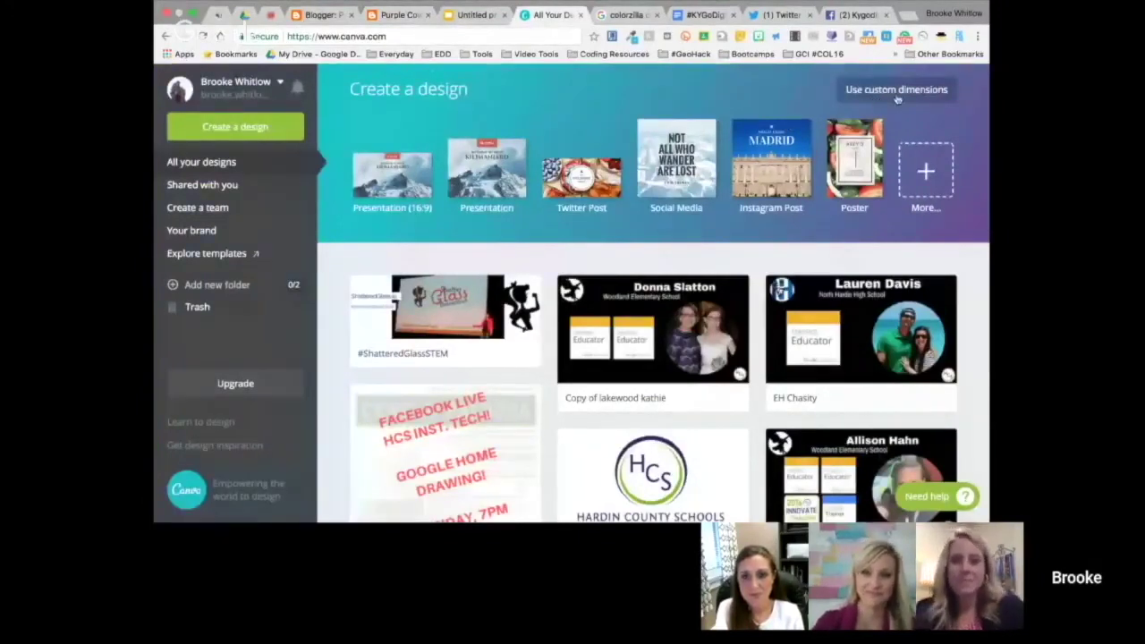
Create a blank Canva design with custom dimensions 940 × 147 px, checking the header size on the blog
left_click(897, 93)
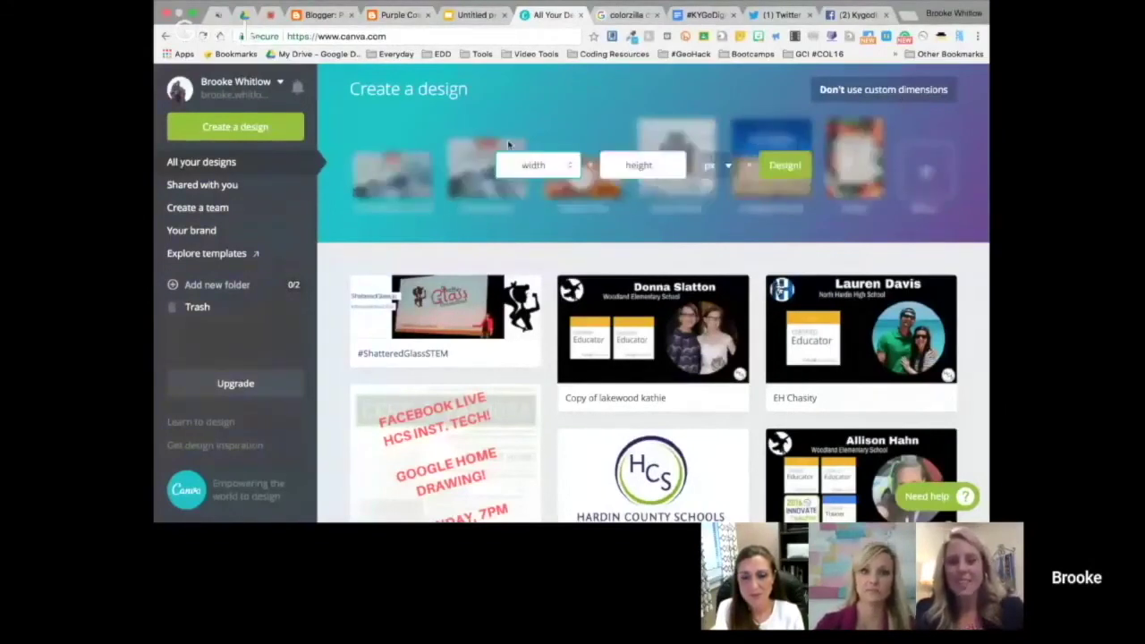
left_click(387, 16)
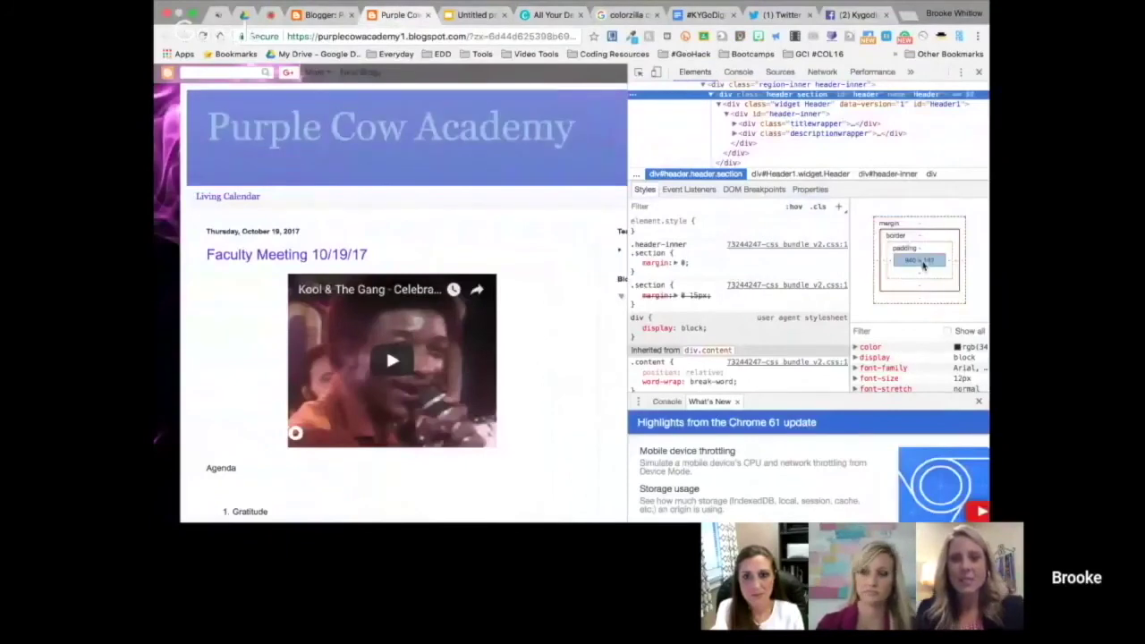
left_click(553, 20)
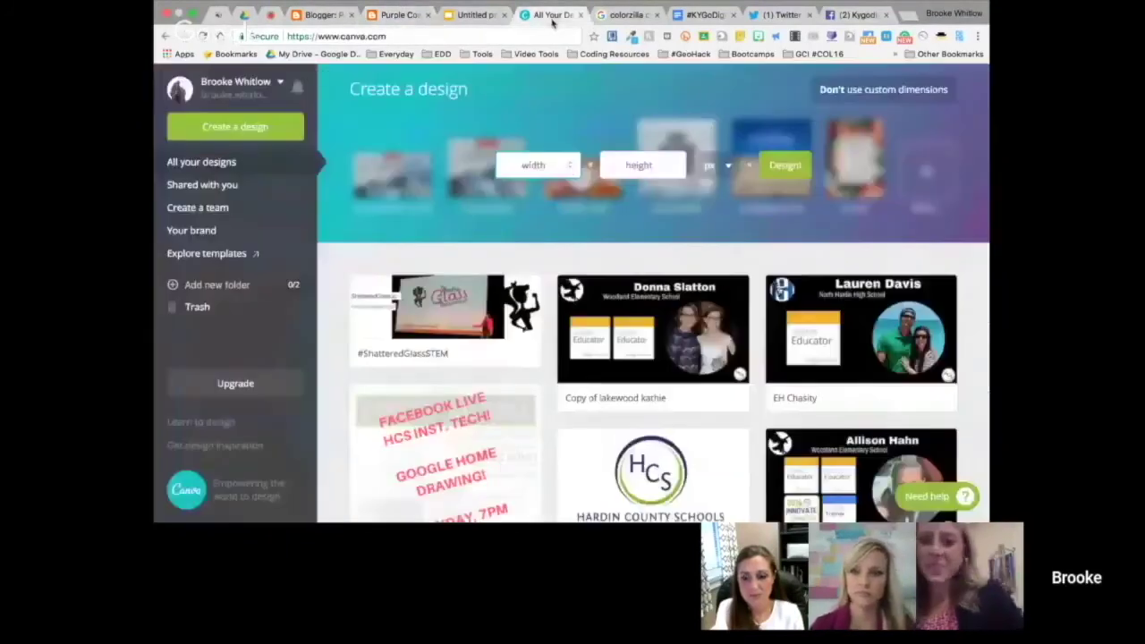
left_click(534, 165)
type("940")
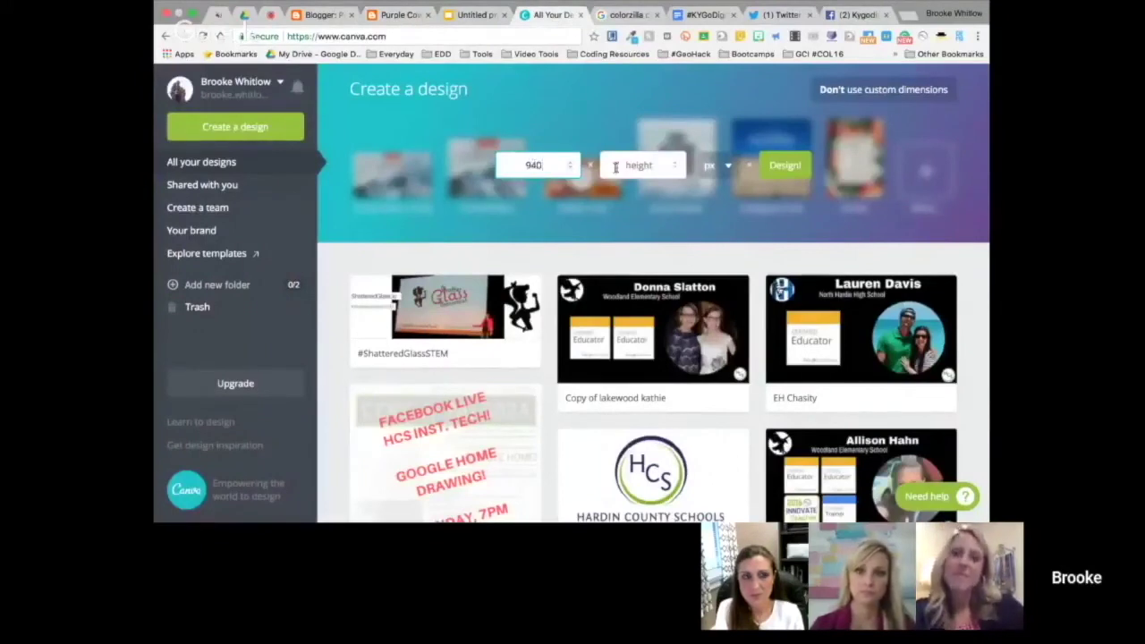
left_click(639, 167)
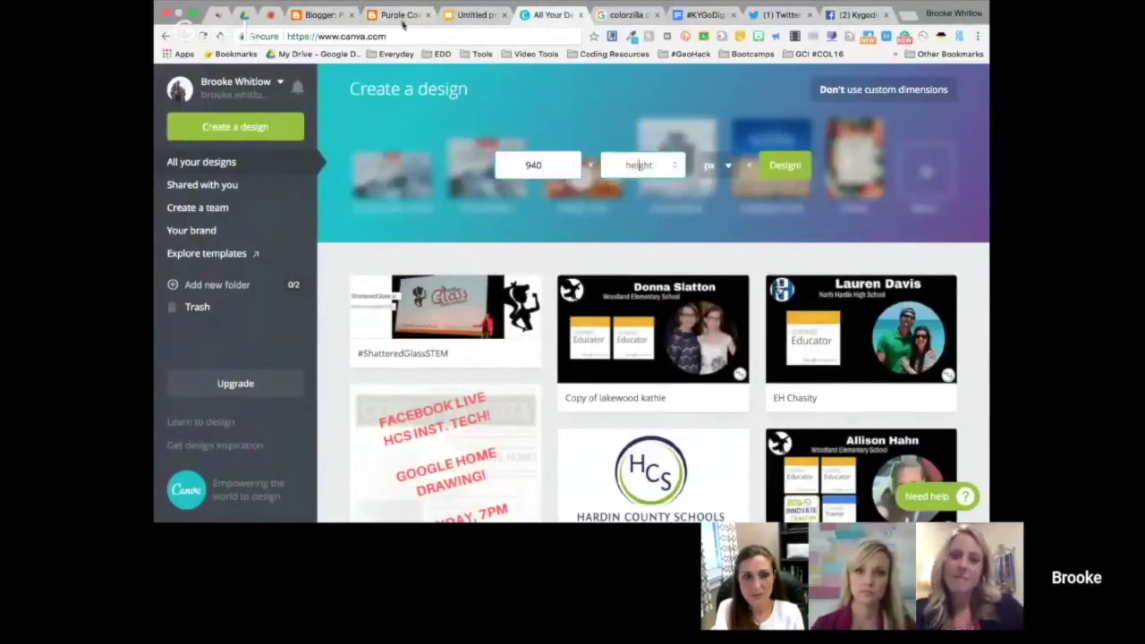
left_click(401, 15)
left_click(555, 15)
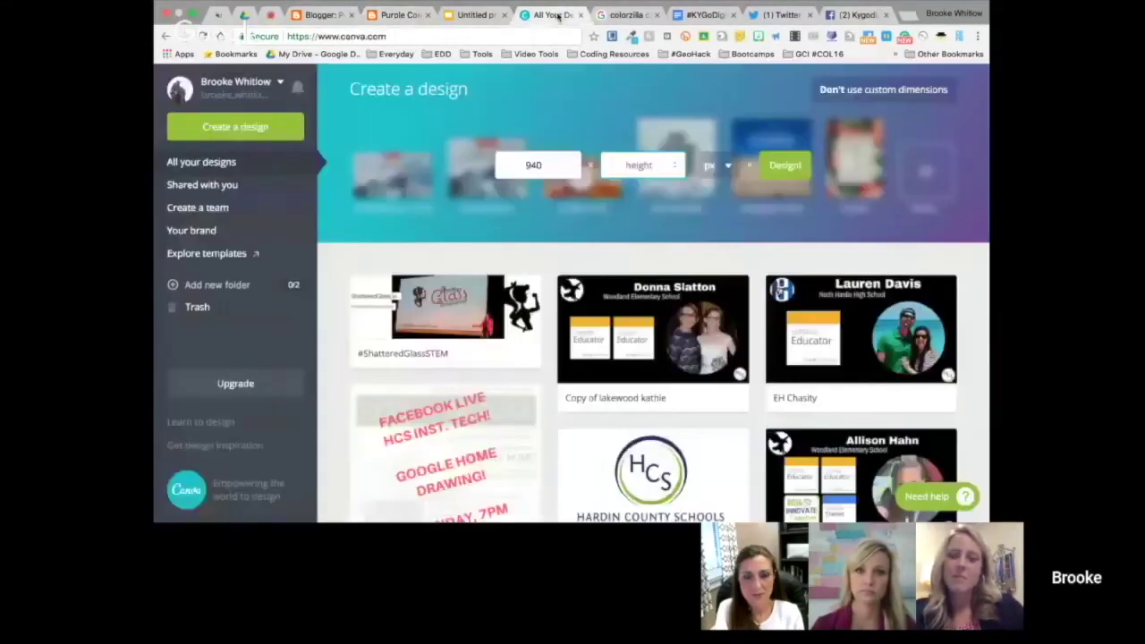
type("147")
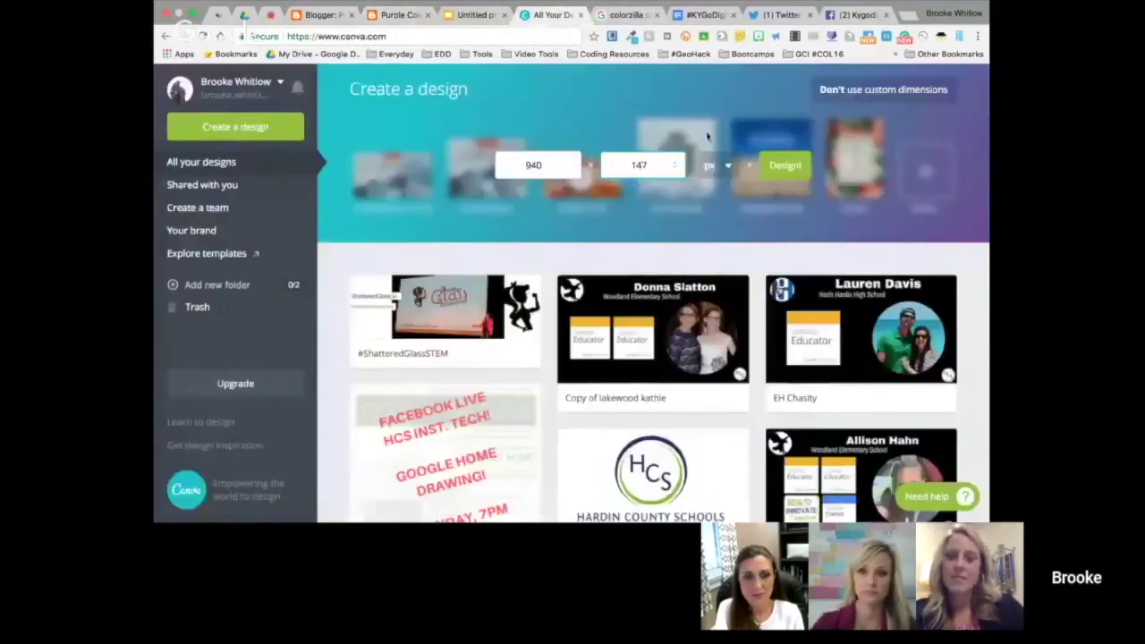
left_click(785, 165)
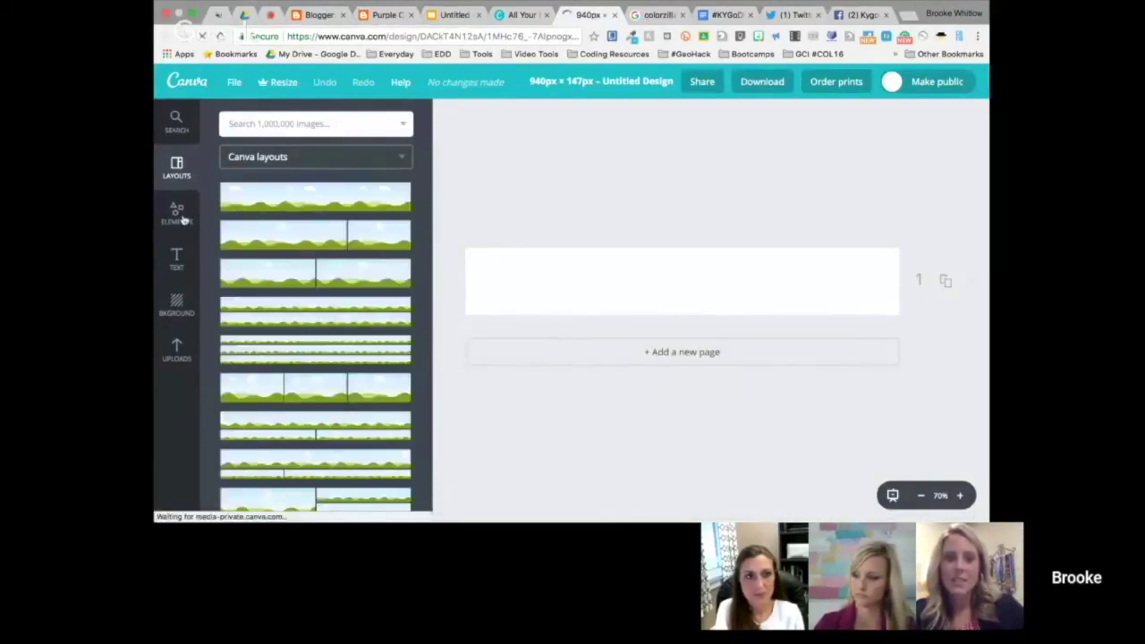
Search Canva's Elements for 'computer' images and browse the results
left_click(182, 220)
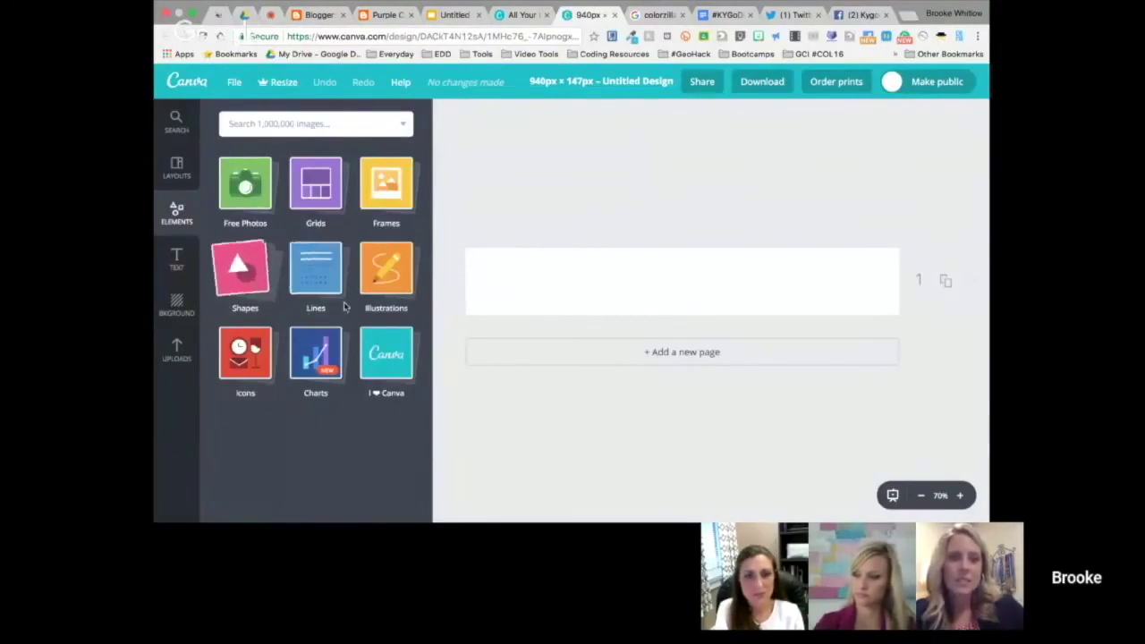
left_click(320, 123)
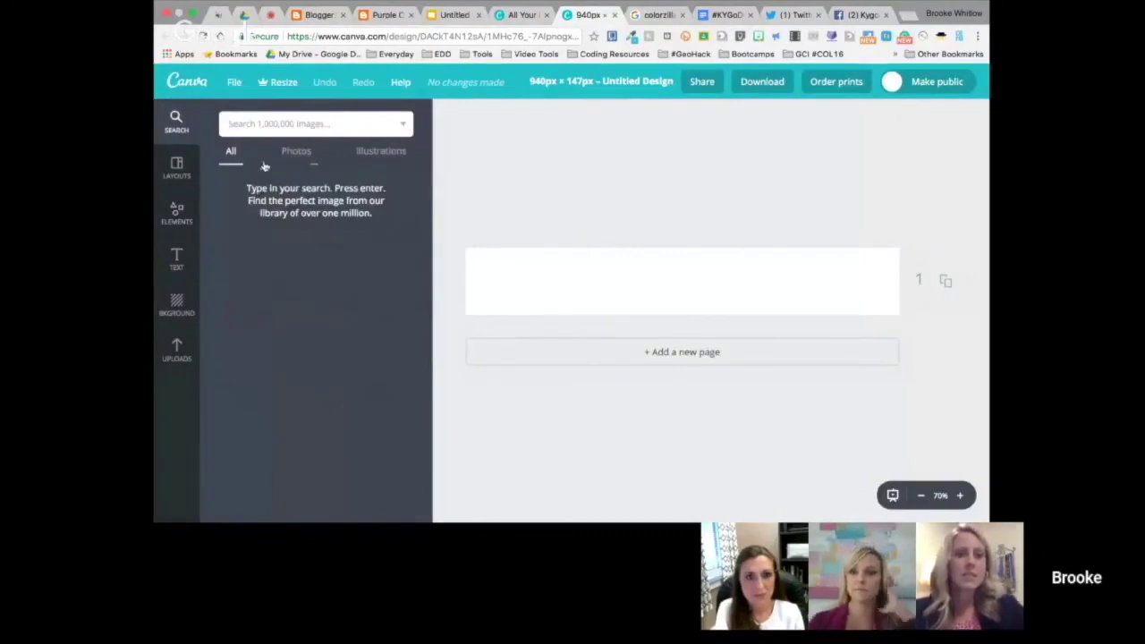
type("co")
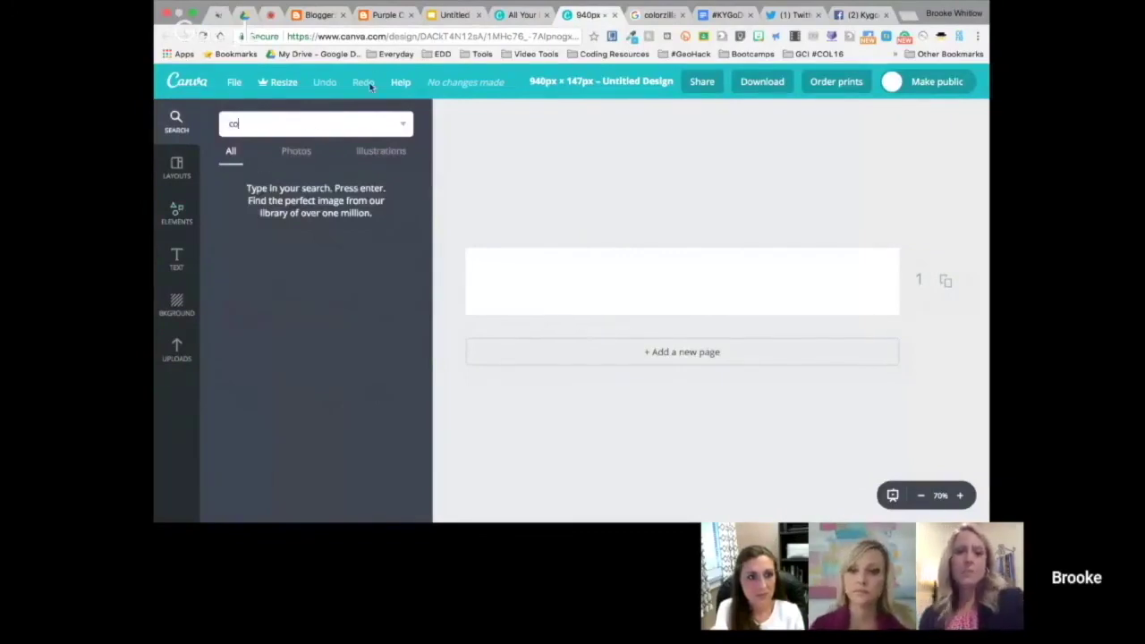
type("mputer")
key("Return")
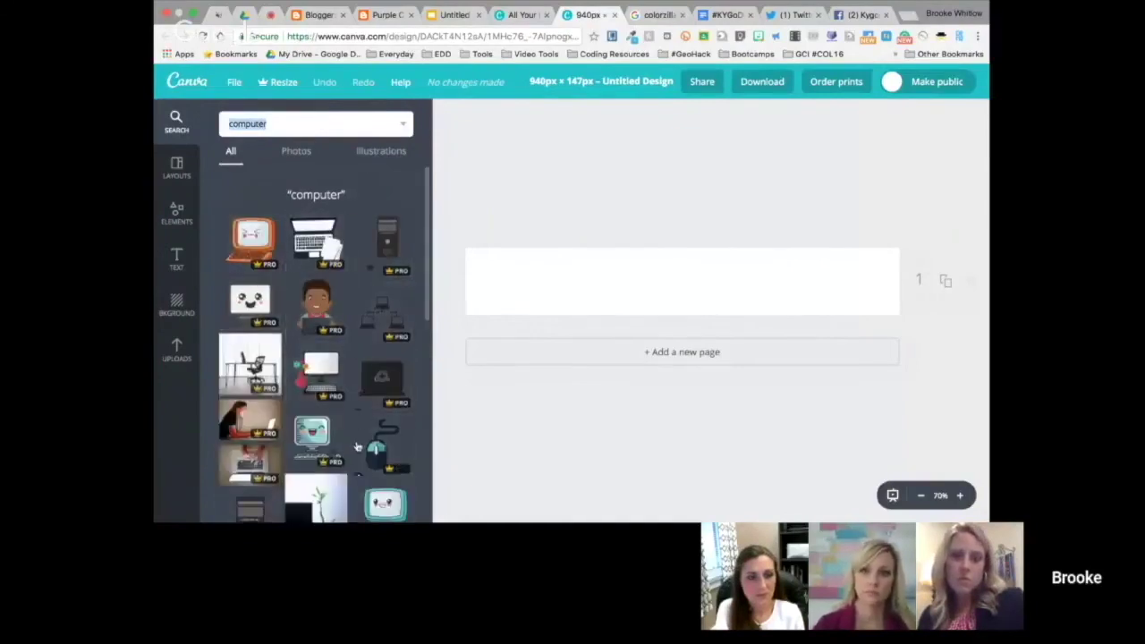
scroll(357, 447, "down", 1)
scroll(357, 446, "down", 4)
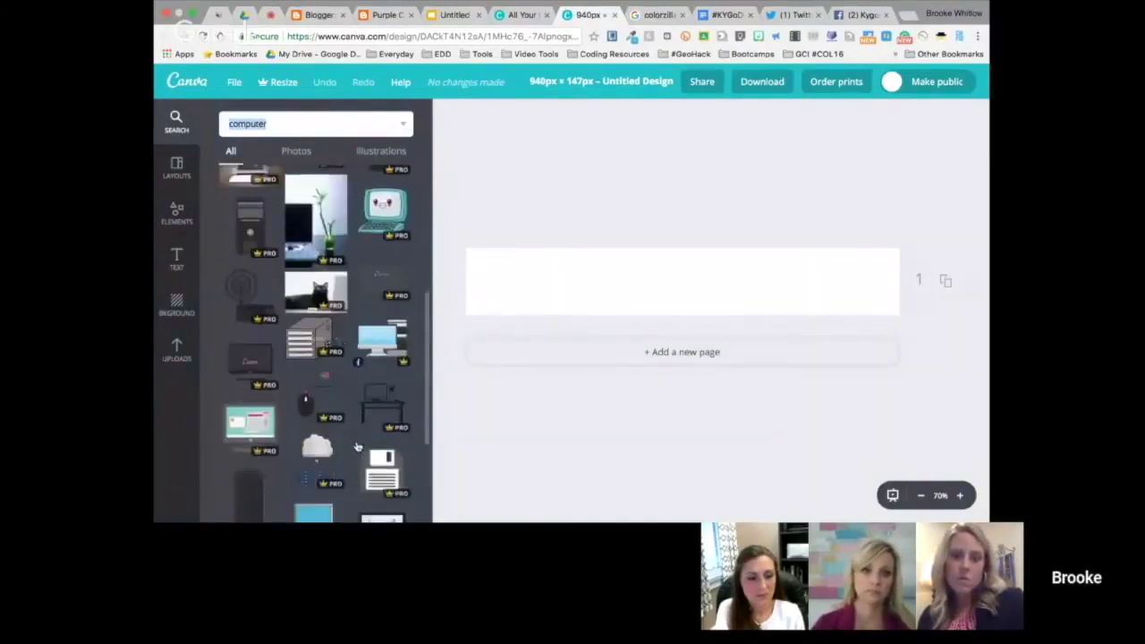
scroll(356, 446, "down", 3)
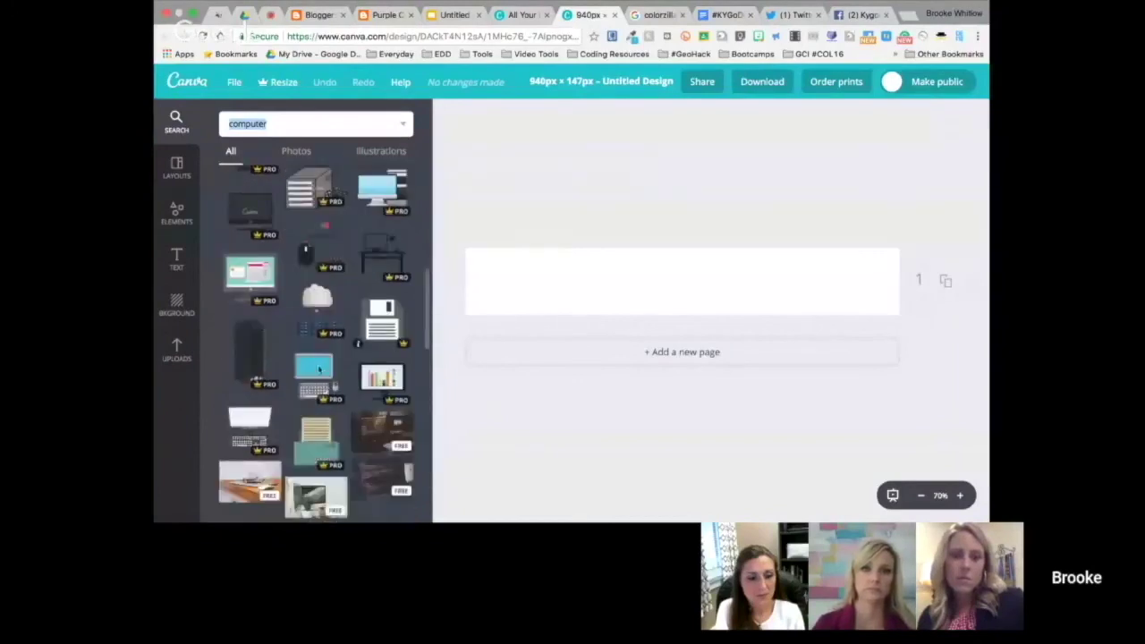
Place the uploaded black silhouette at the header's left edge and open the Download options
left_click(176, 349)
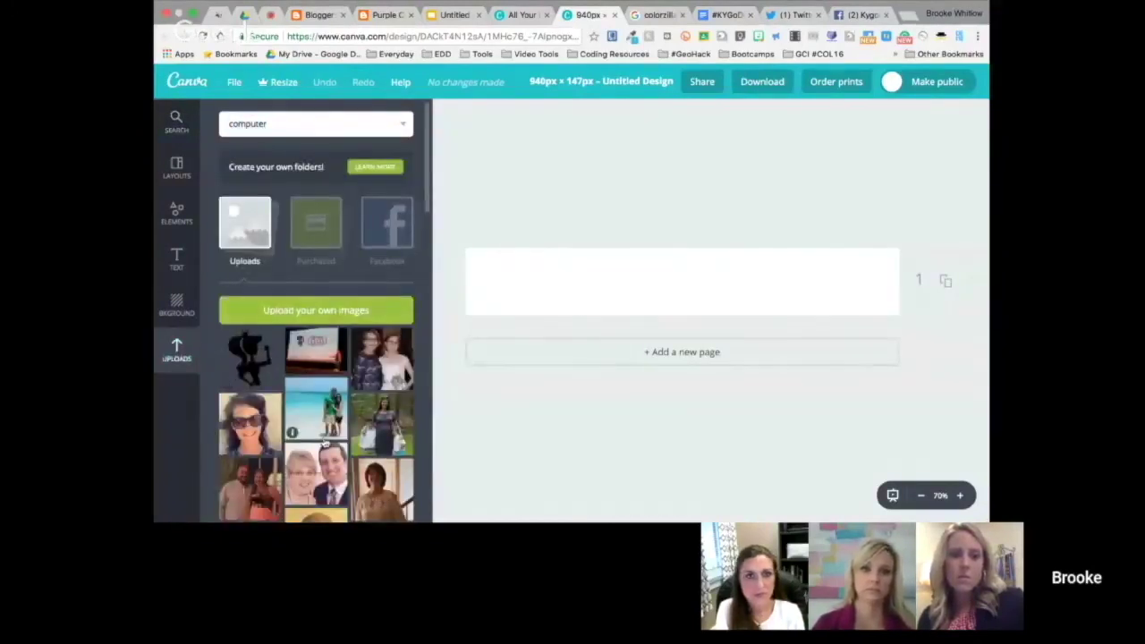
left_click(251, 358)
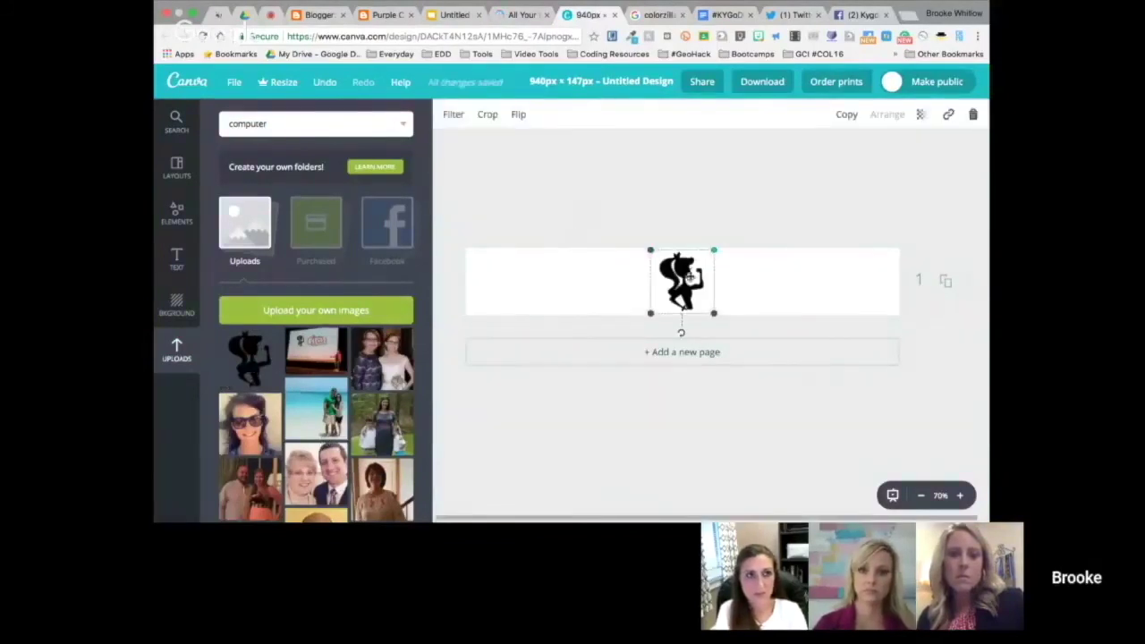
left_click_drag(562, 274, 514, 284)
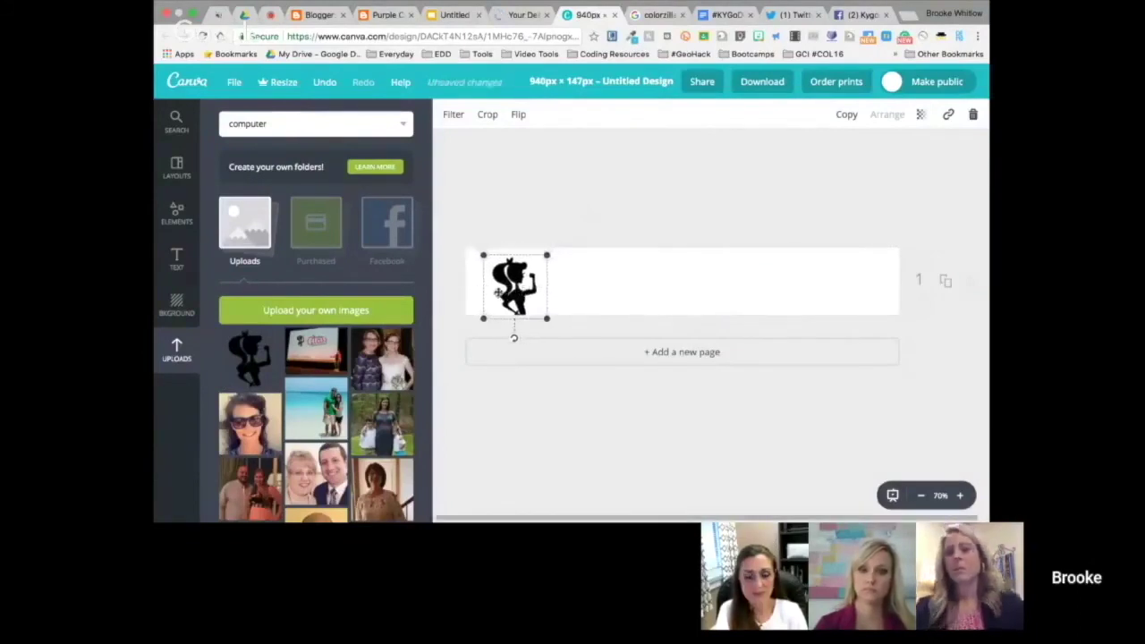
left_click_drag(498, 288, 496, 283)
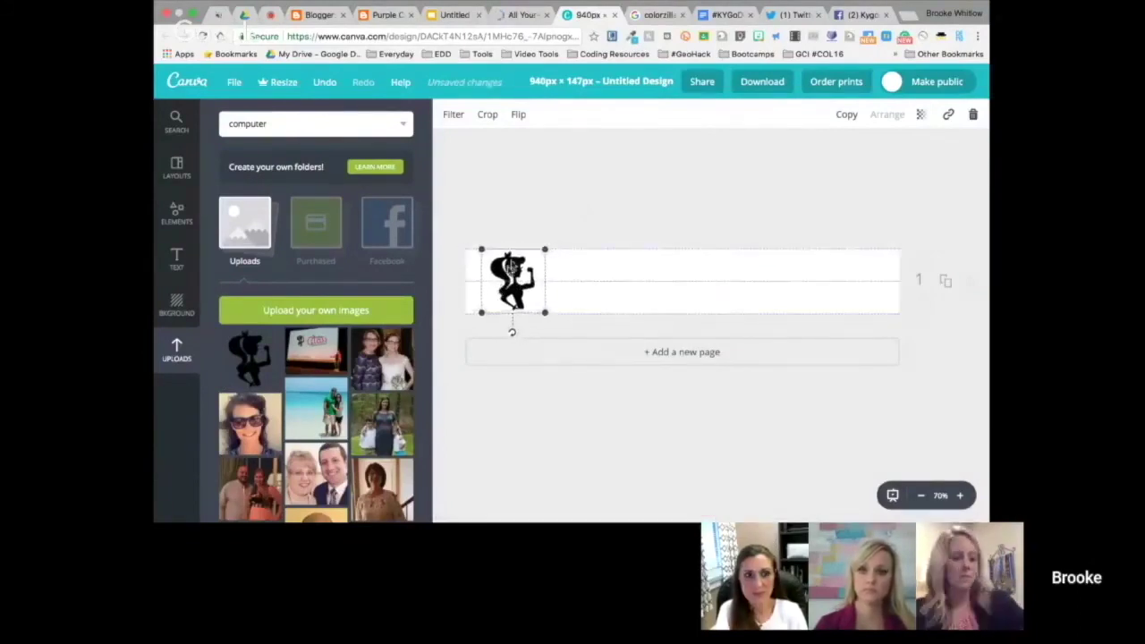
left_click(542, 209)
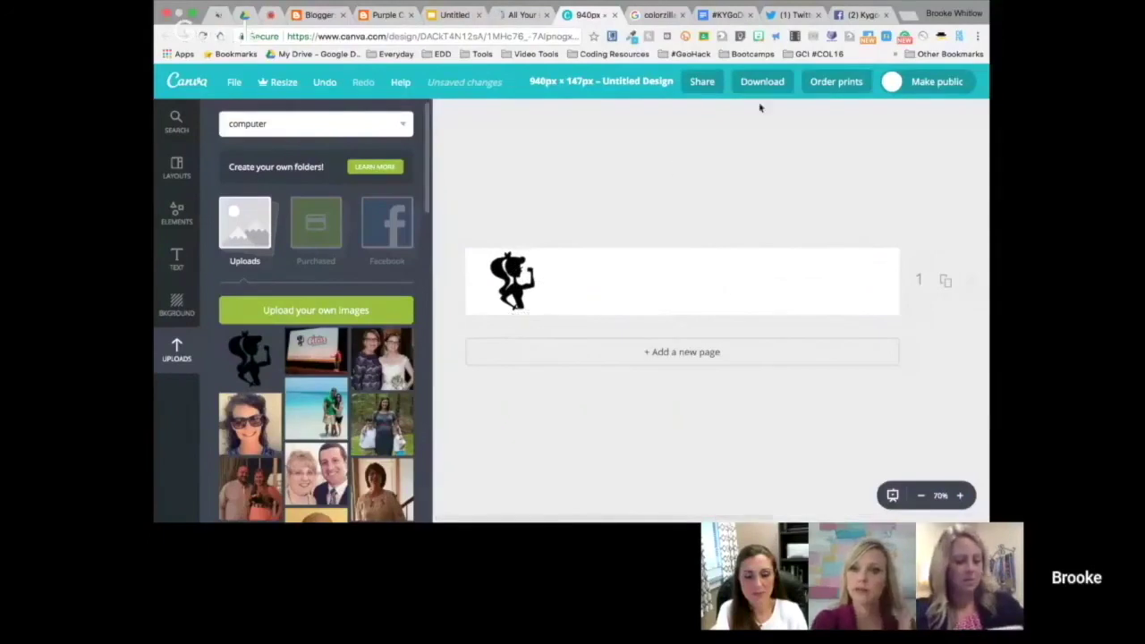
left_click(791, 81)
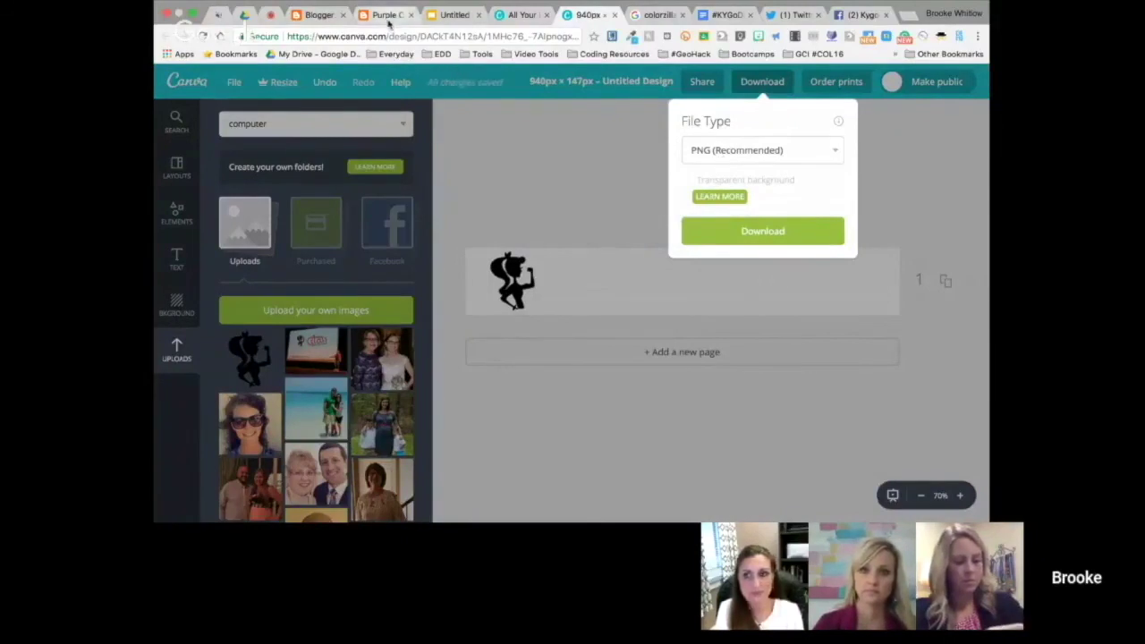
left_click(385, 15)
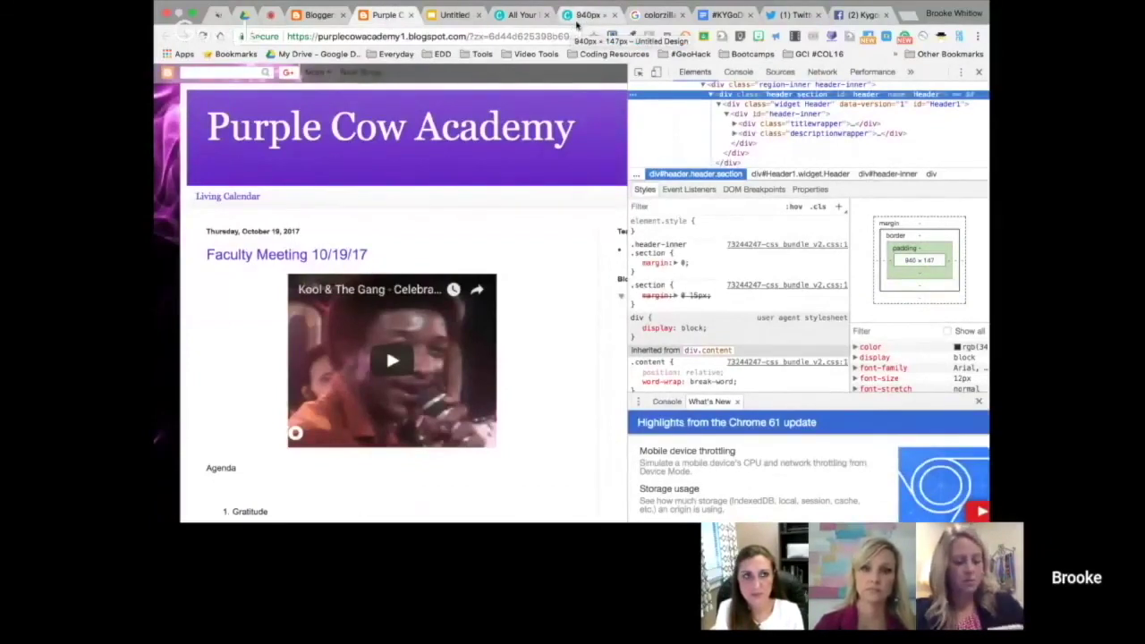
Open the ColorZilla Chrome Web Store page from the search results, then return to the Purple Cow Academy blog
left_click(653, 16)
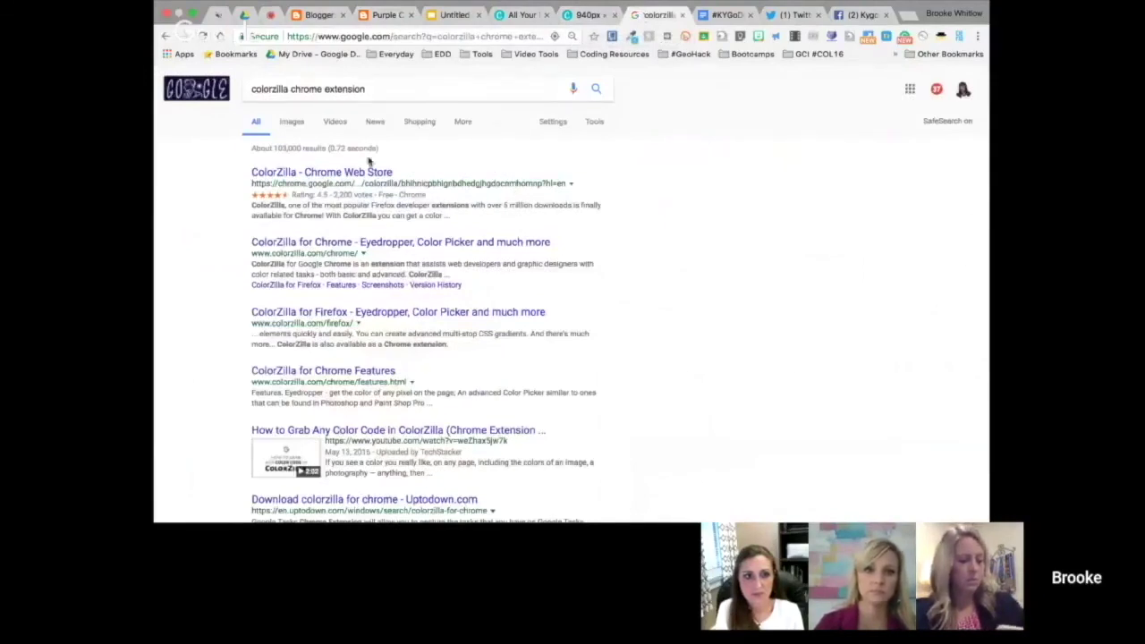
left_click(361, 174)
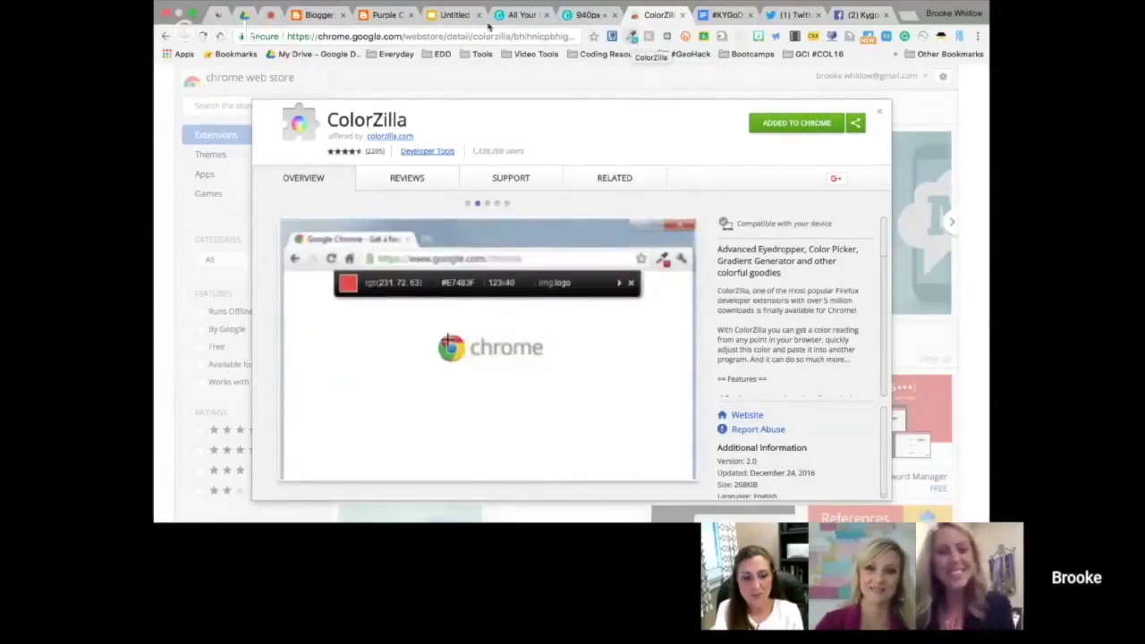
left_click(630, 40)
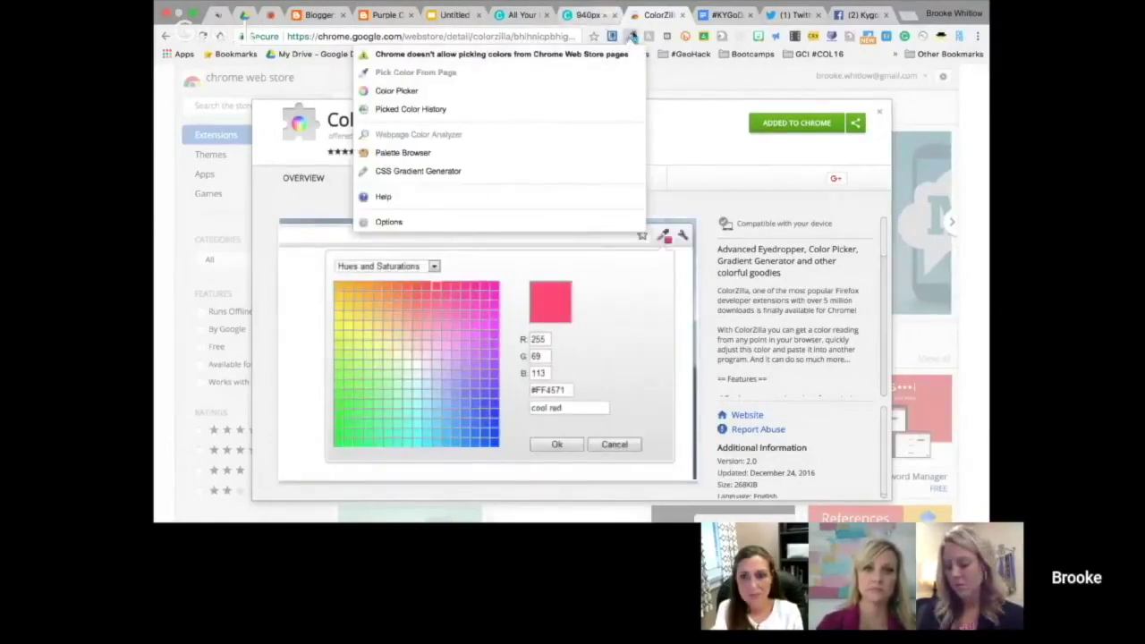
left_click(378, 16)
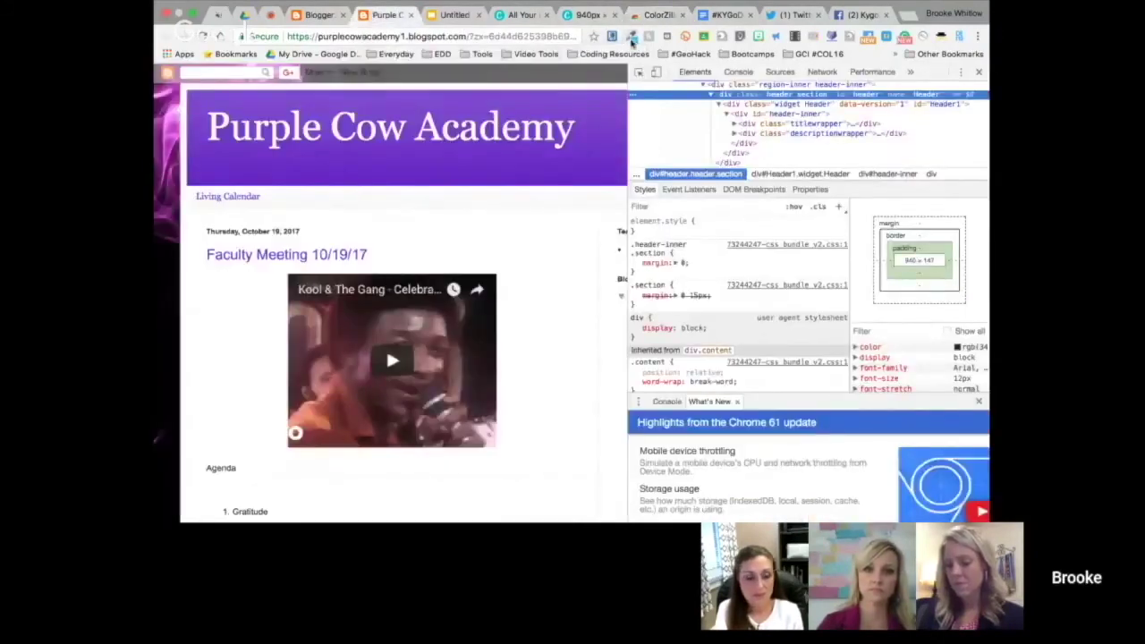
Sample the blog header's colour #000000 with ColorZilla's Pick Color From Page
left_click(632, 35)
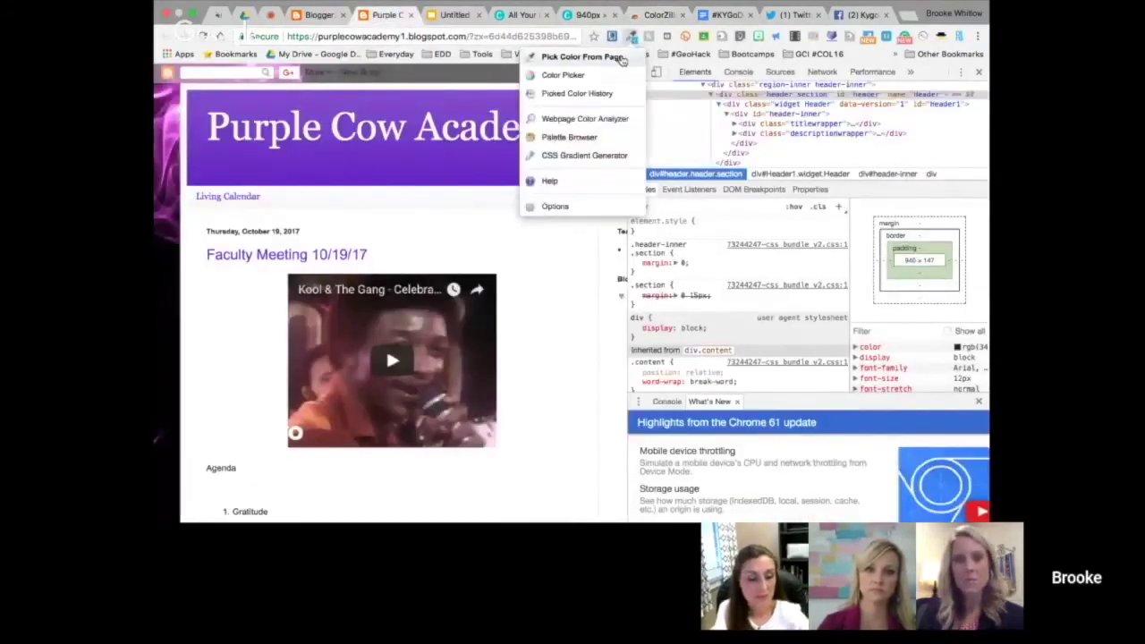
left_click(625, 58)
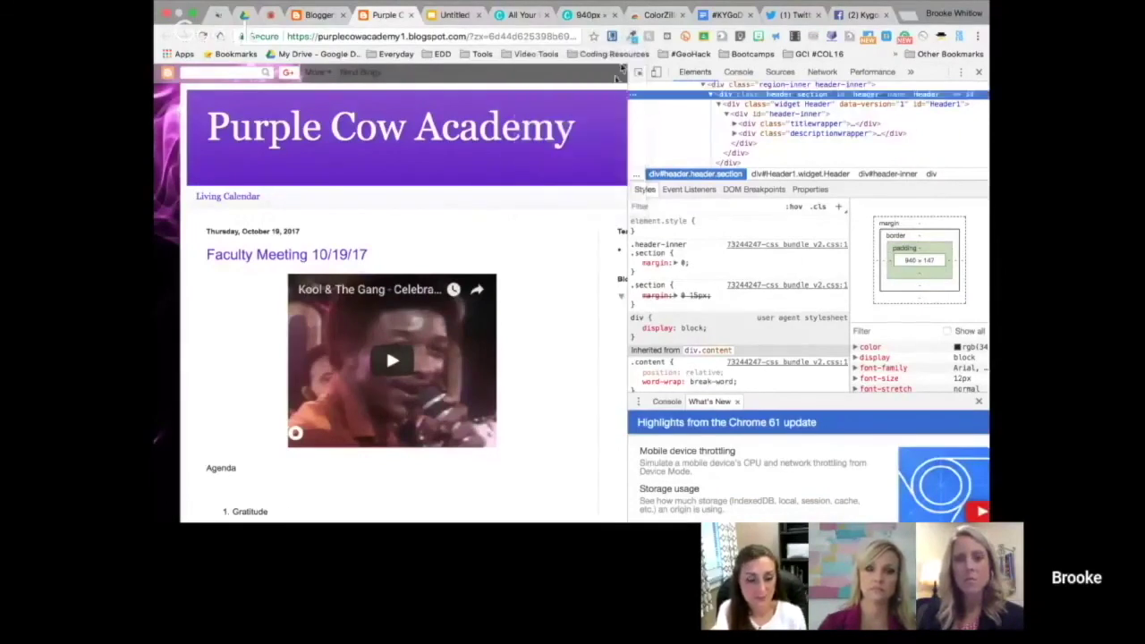
left_click(596, 121)
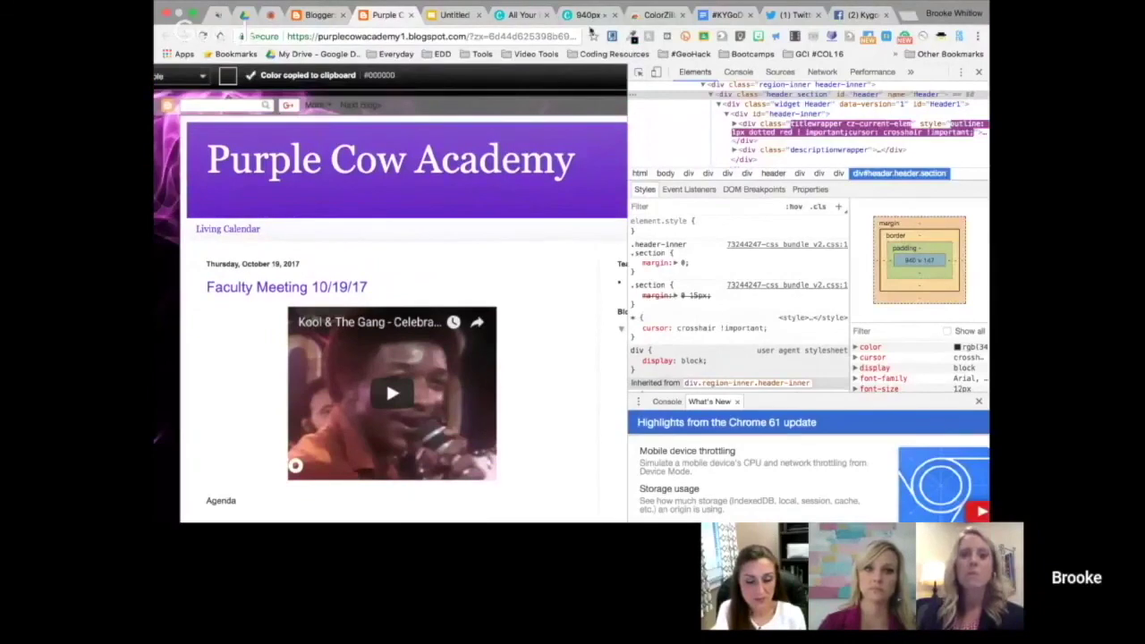
left_click(631, 38)
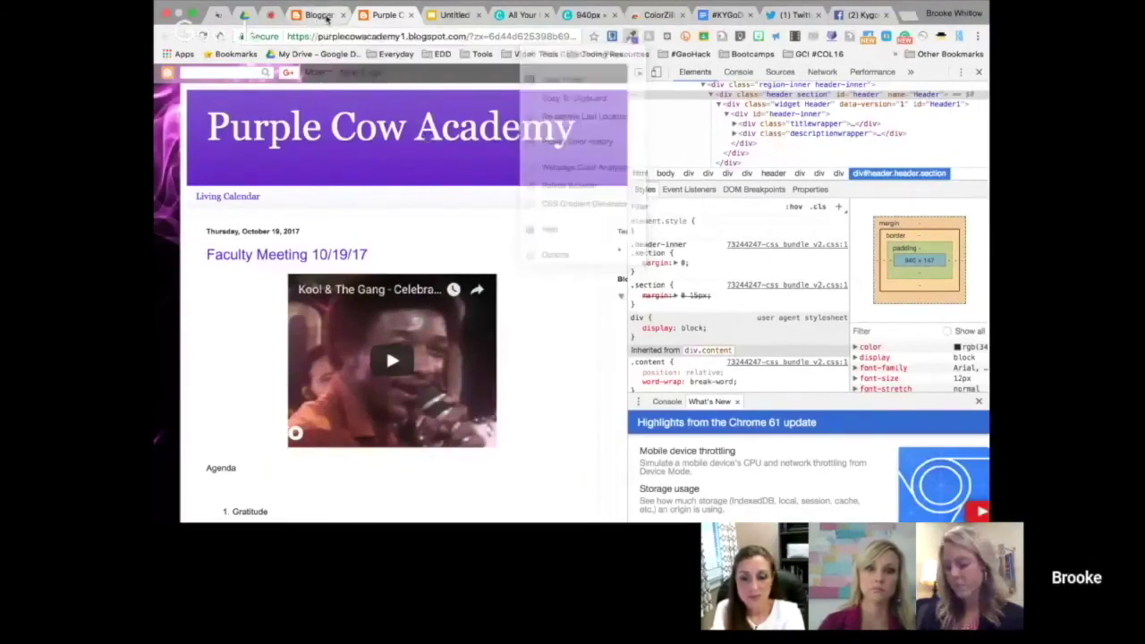
Close the developer tools on the Purple Cow Academy blog and switch to the Untitled Google Slides presentation
left_click(327, 17)
left_click(384, 20)
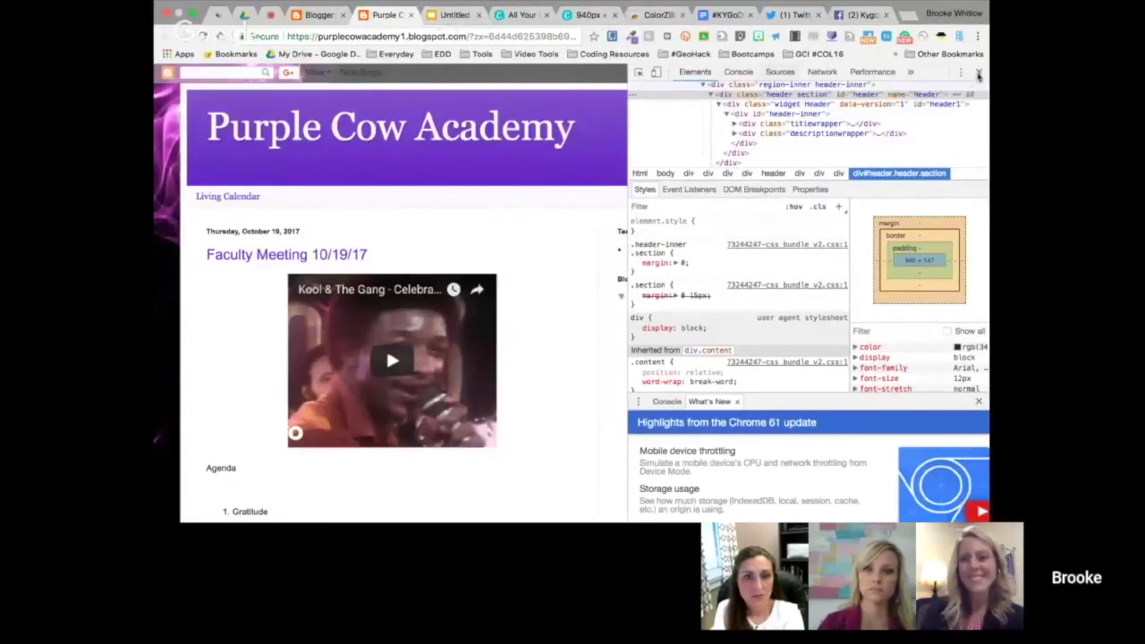
left_click(978, 72)
left_click(448, 15)
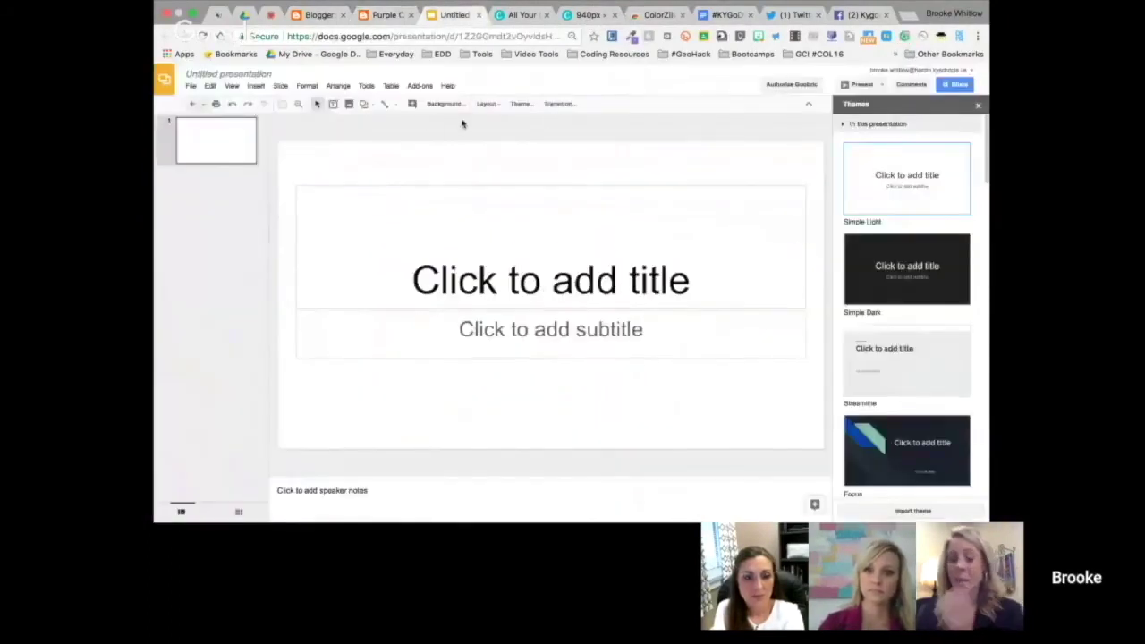
Close the themes and set a custom 940 × 147 slide size in Page setup
left_click(979, 108)
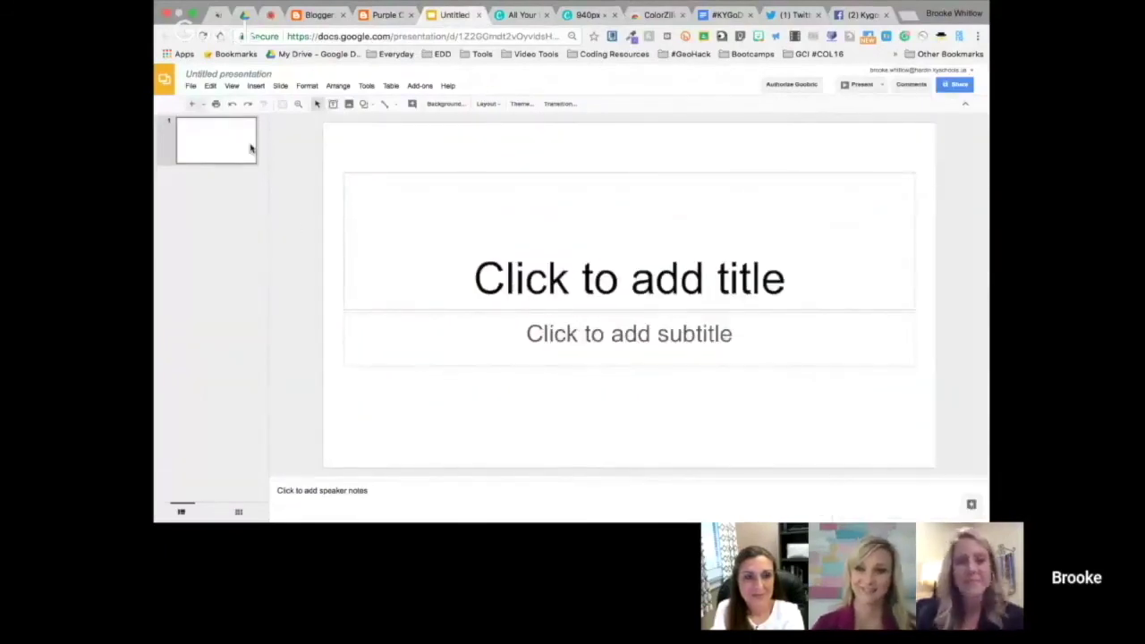
left_click(190, 86)
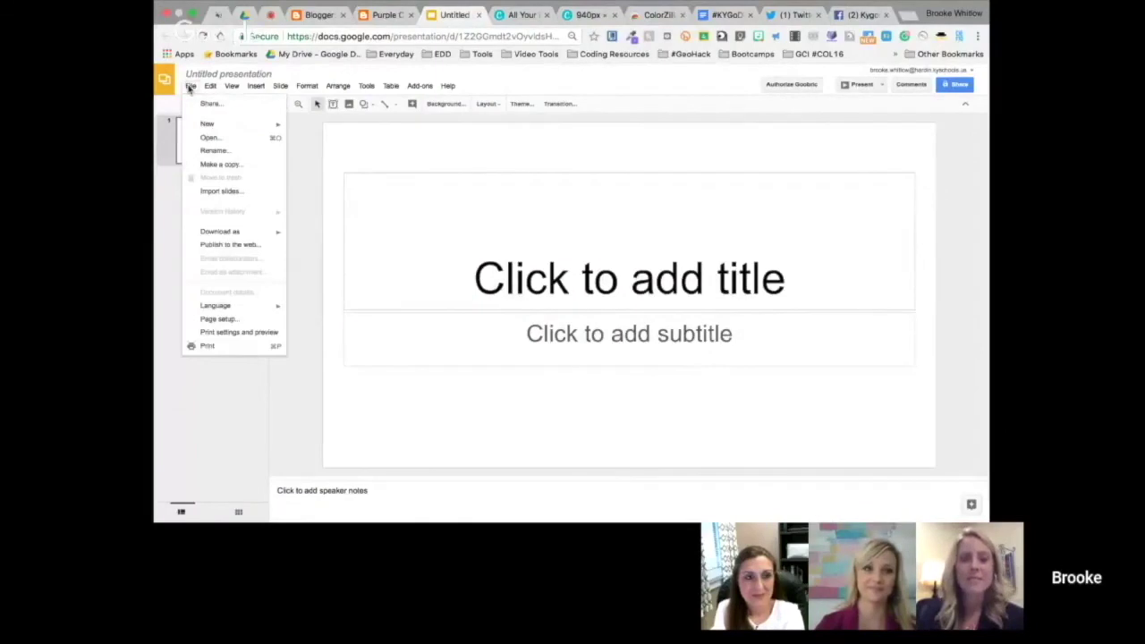
left_click(234, 318)
left_click(553, 293)
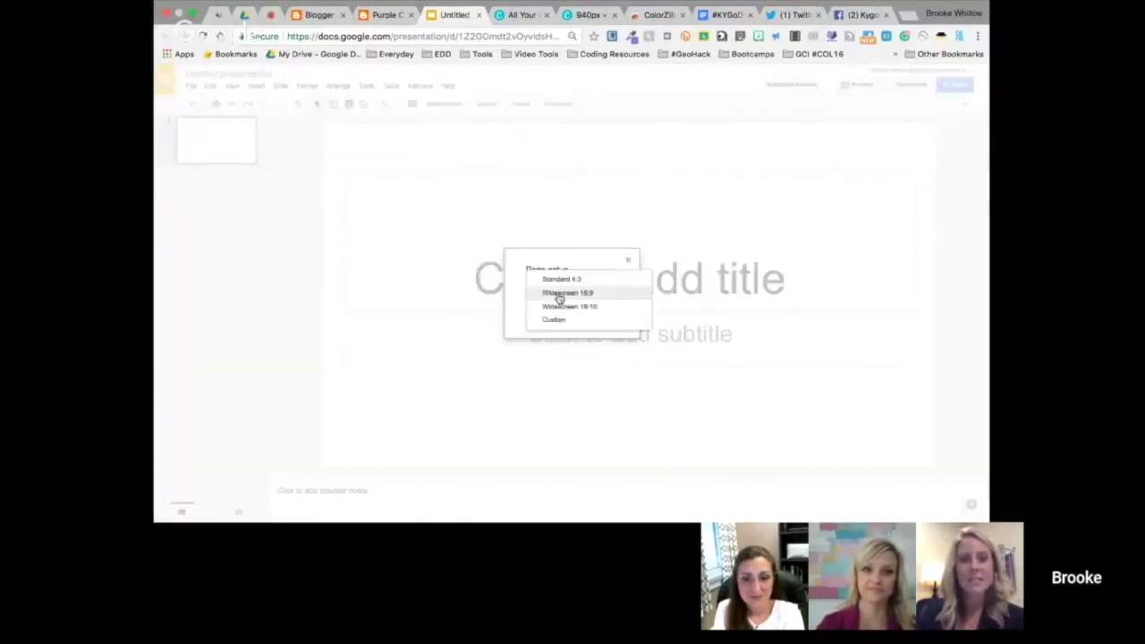
left_click(554, 320)
double_click(545, 310)
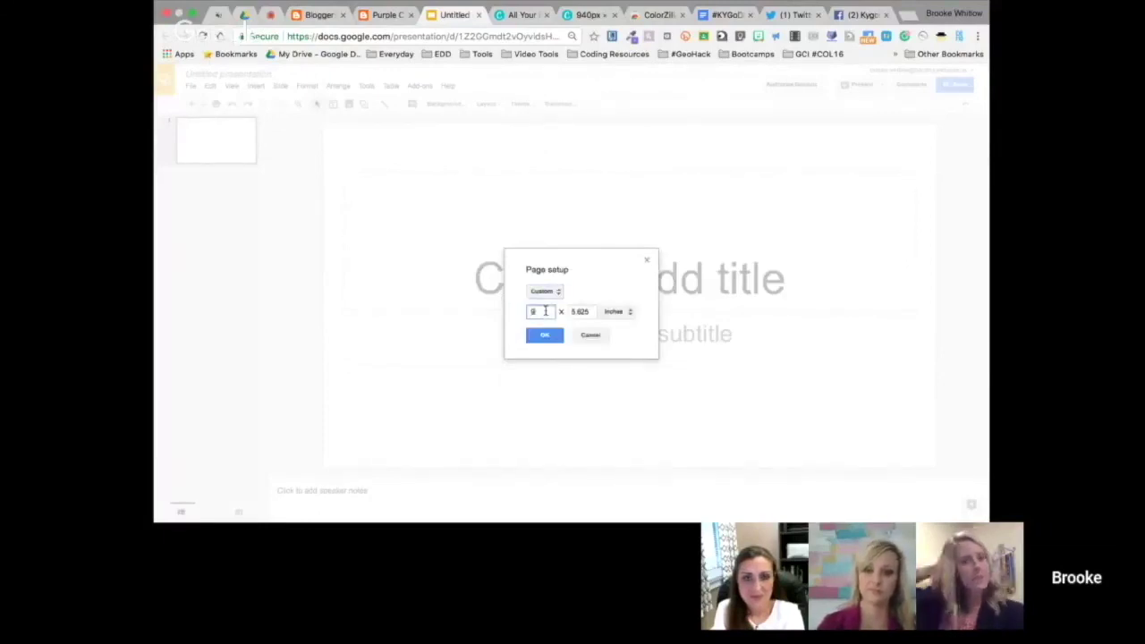
double_click(588, 312)
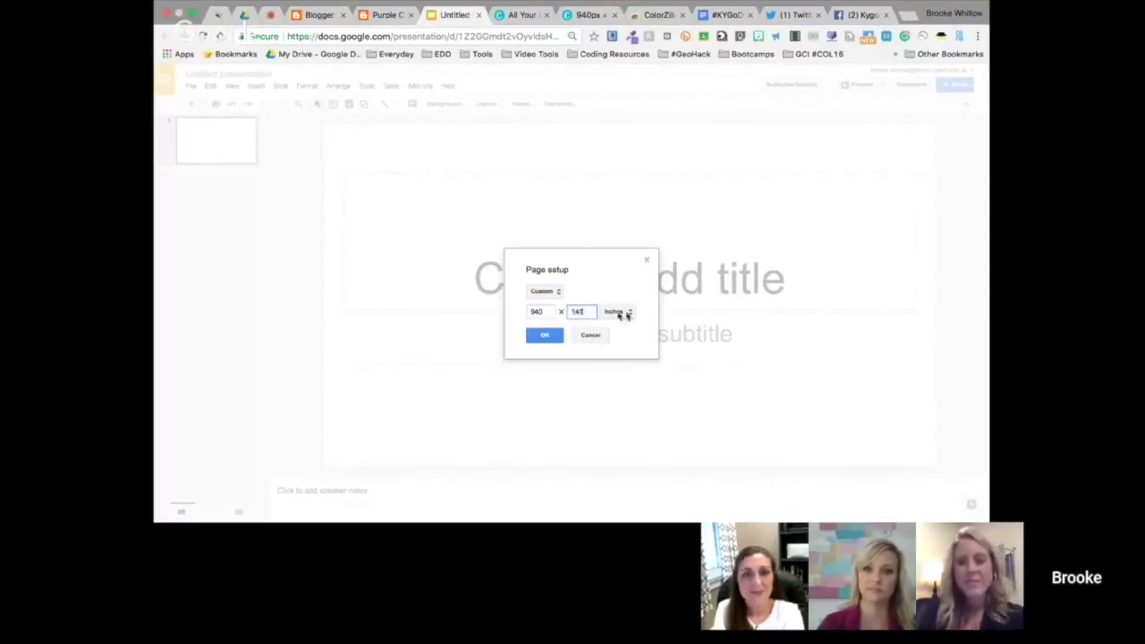
left_click(562, 337)
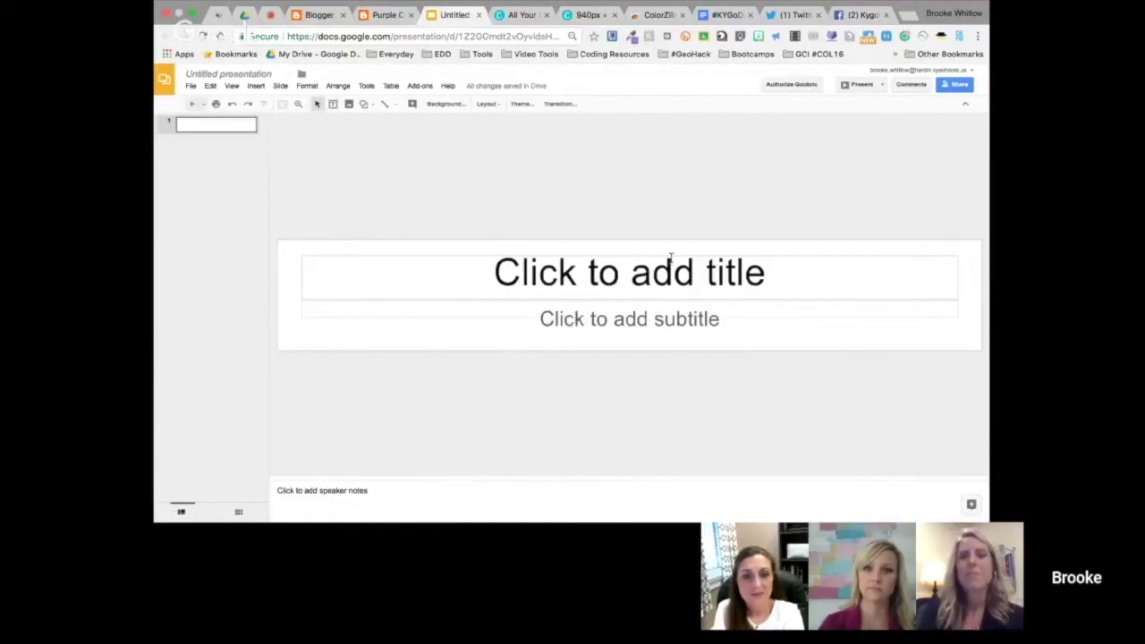
Briefly edit the empty title placeholder, then return to the Hangouts call
left_click(528, 254)
left_click(518, 255)
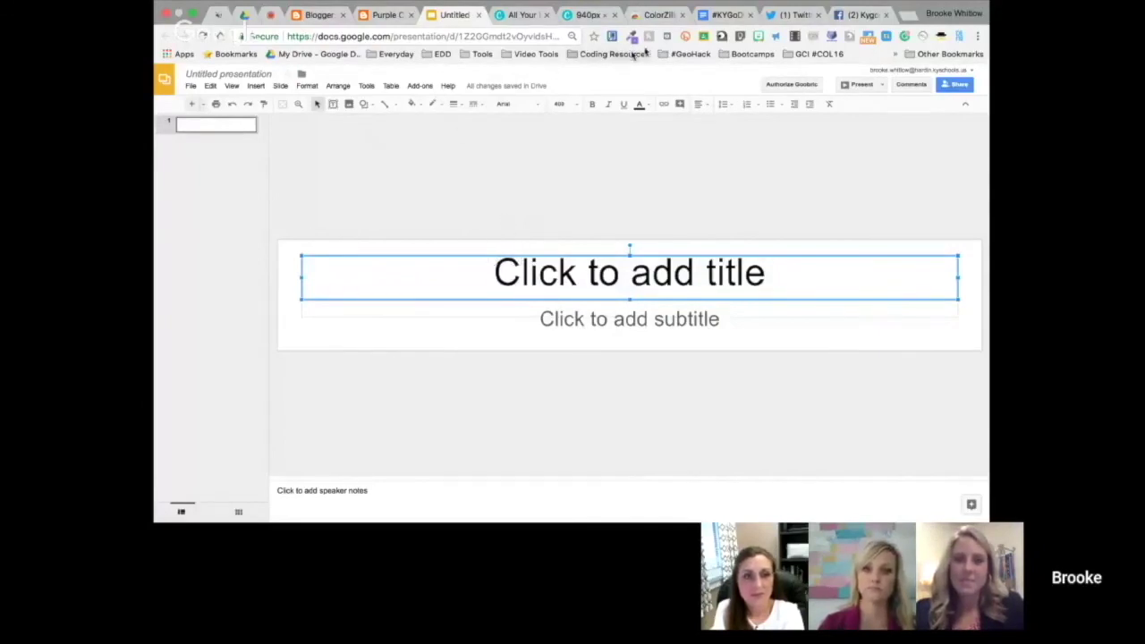
left_click(270, 15)
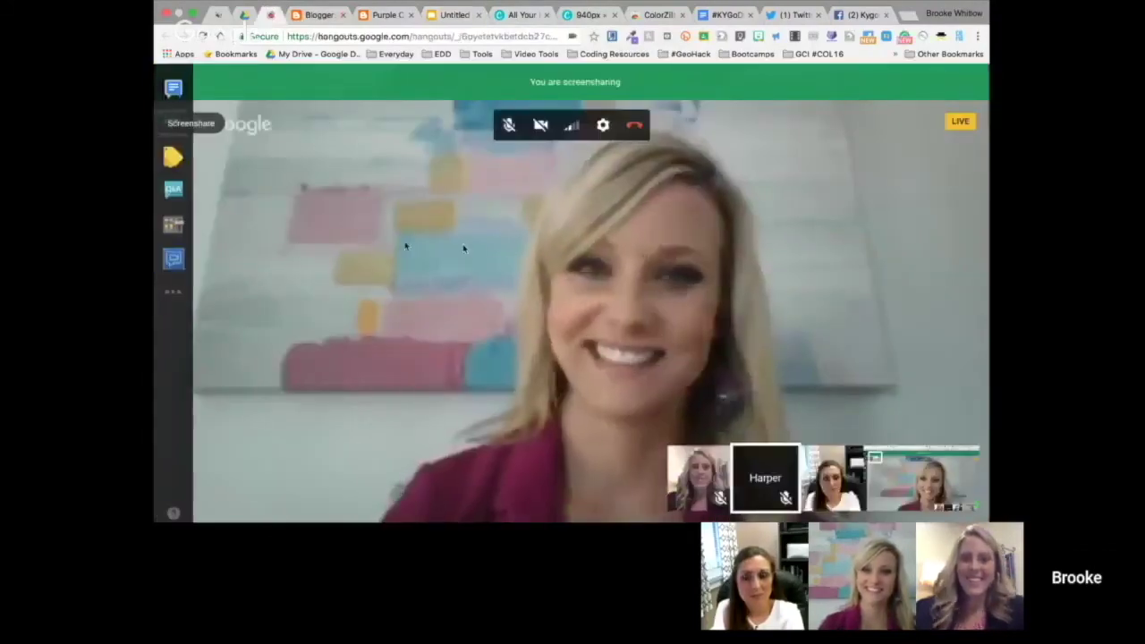